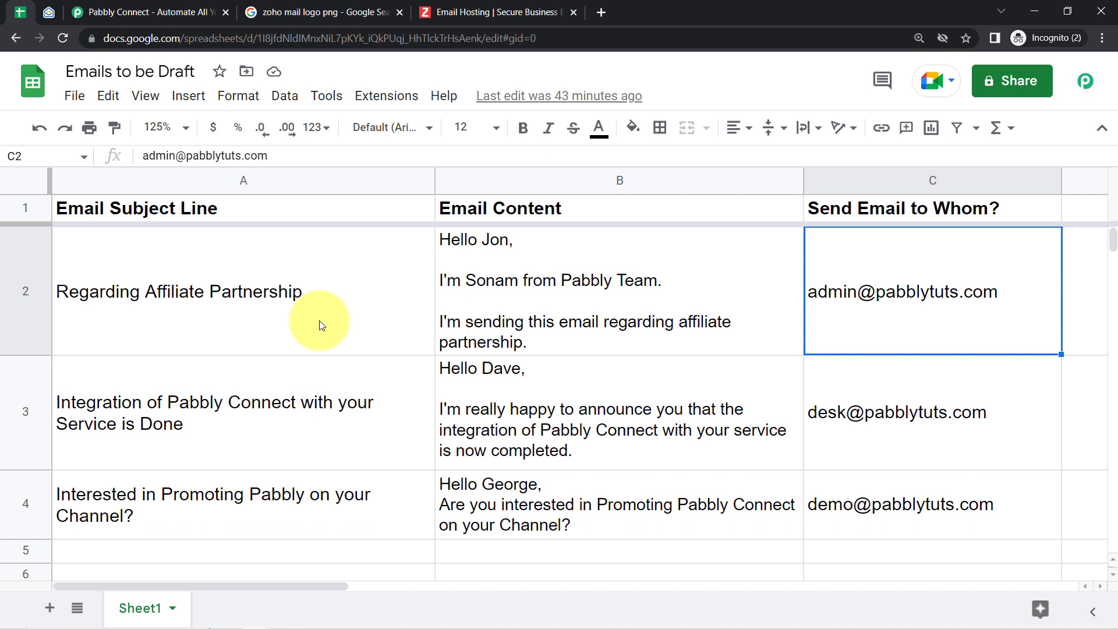
- Examine the subject line, content and recipient columns of the Emails to be Draft sheet, and the Zoho Mail inbox
click(319, 325)
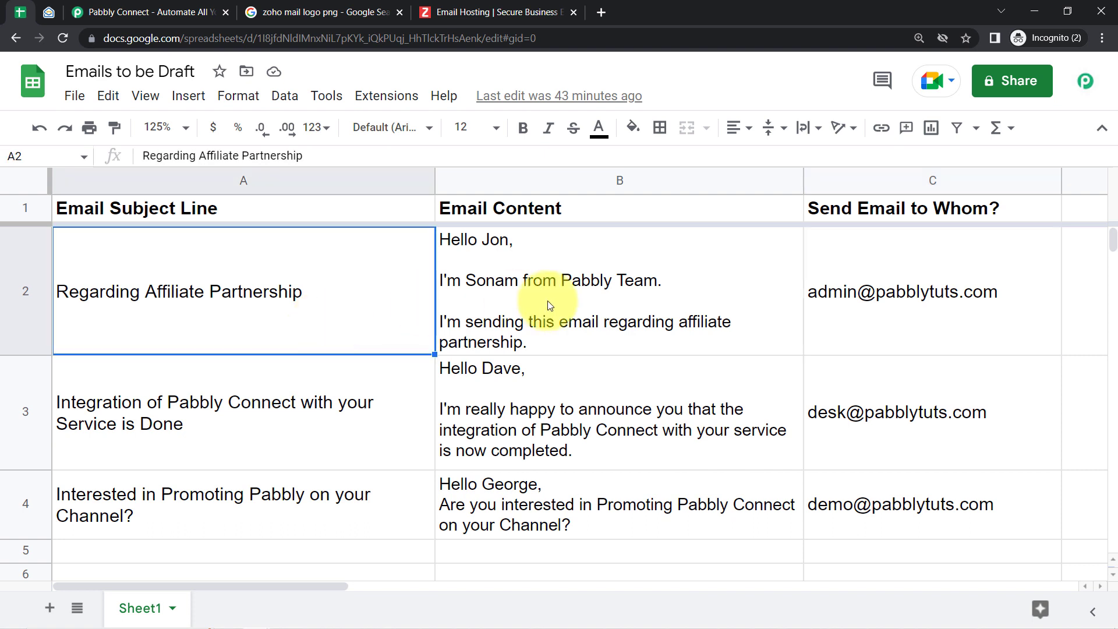
click(547, 301)
click(903, 291)
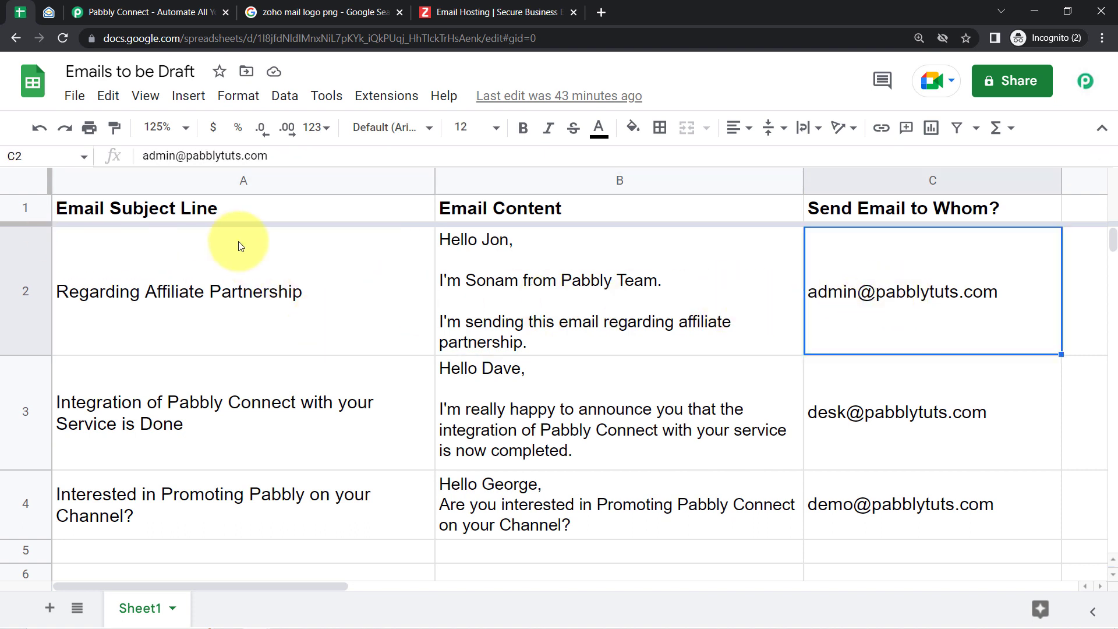
click(201, 208)
click(492, 212)
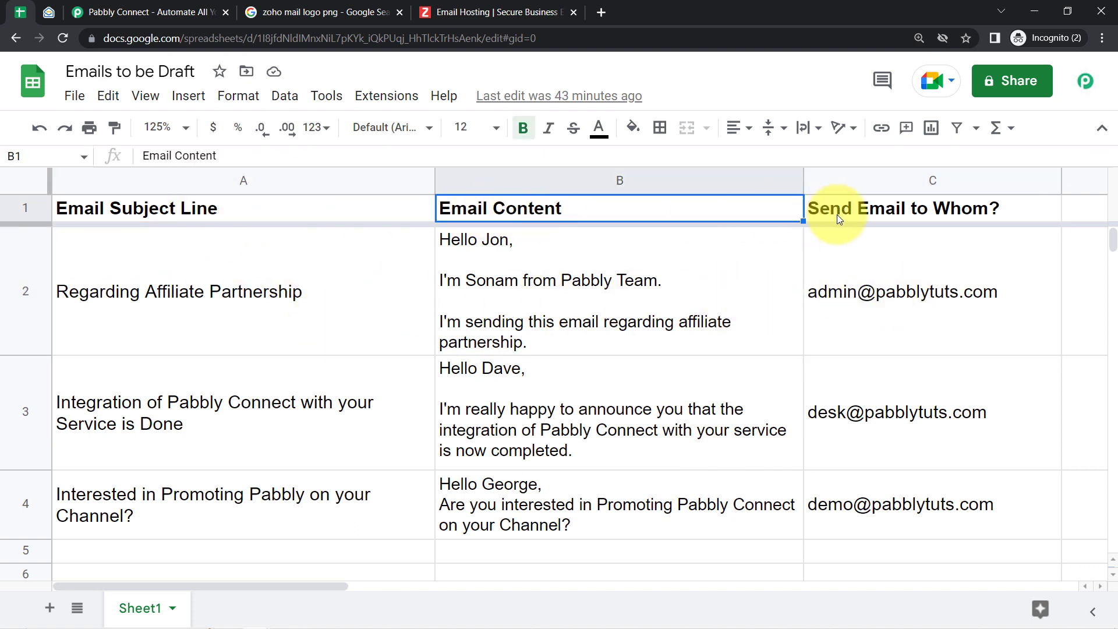
click(873, 214)
mouse_move(871, 297)
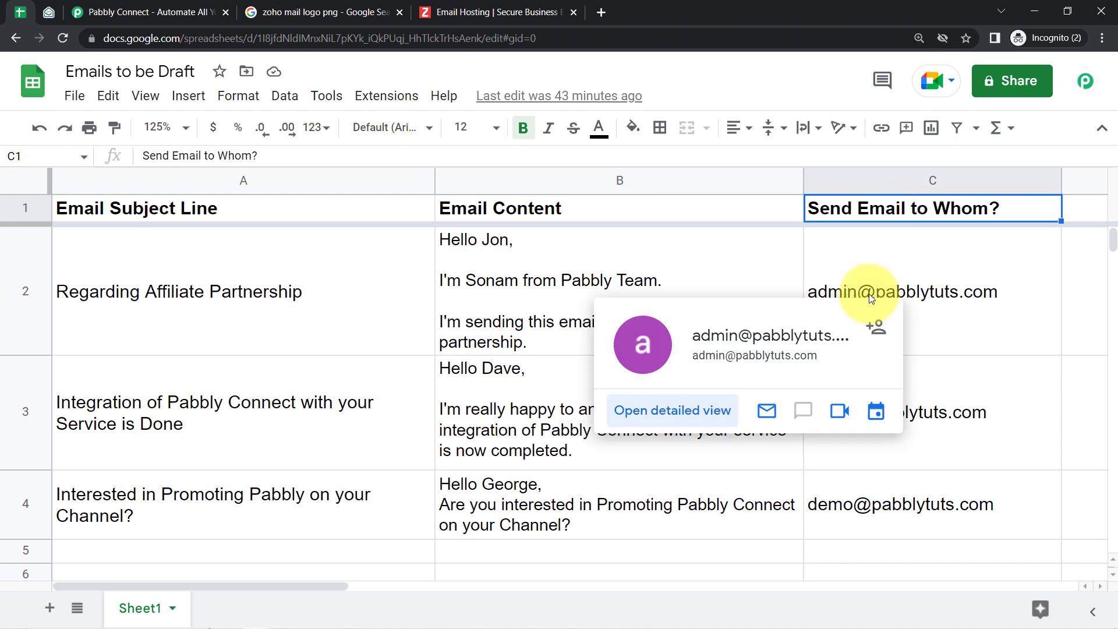
click(48, 14)
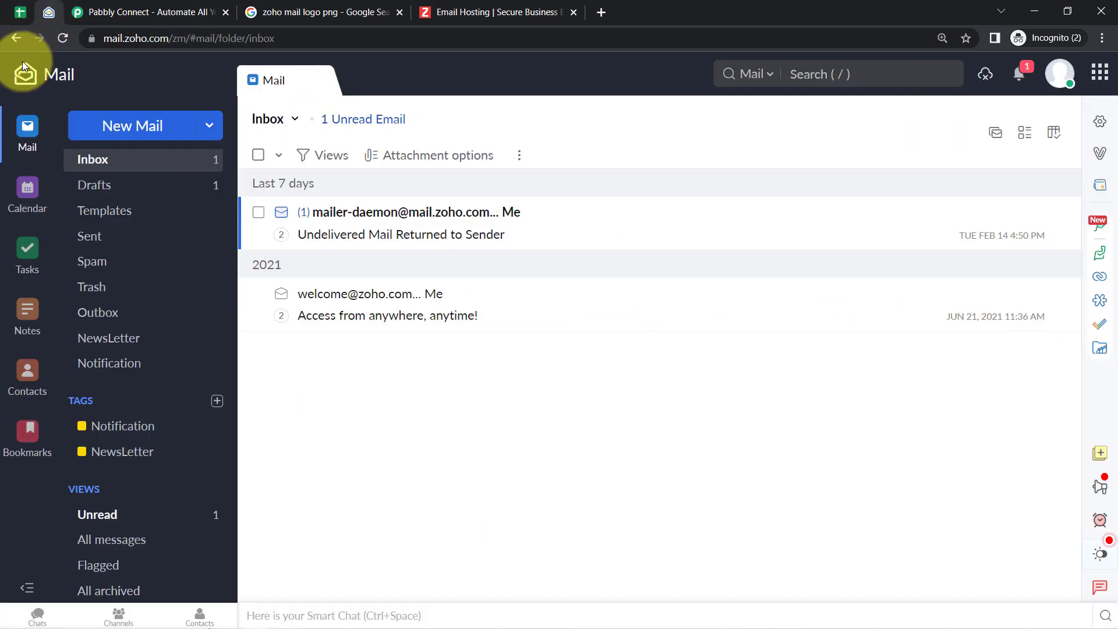
click(19, 13)
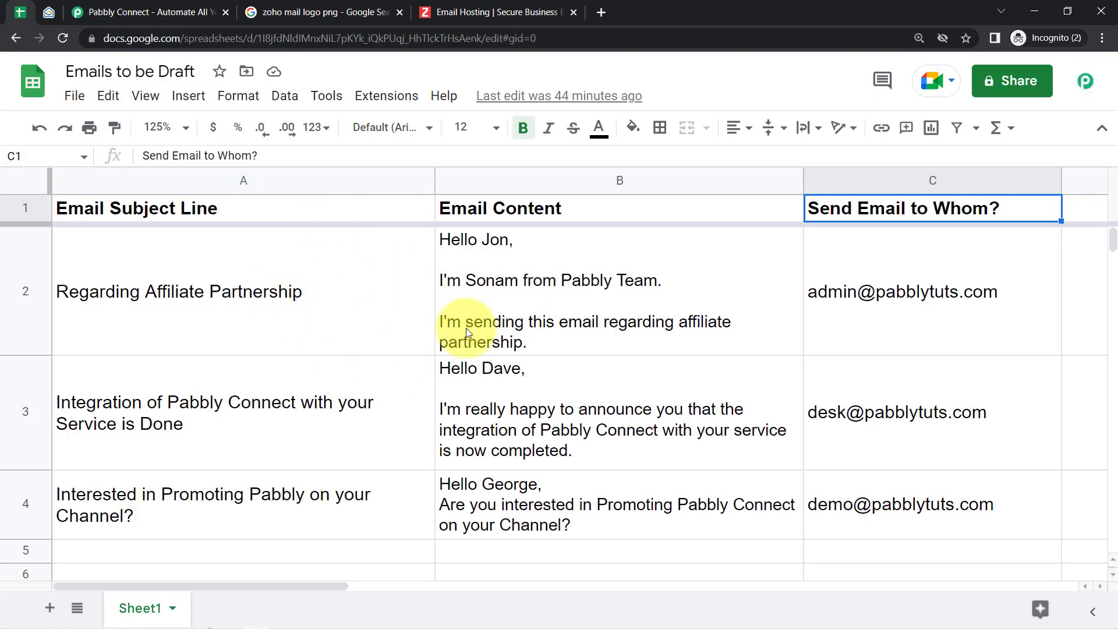
click(49, 12)
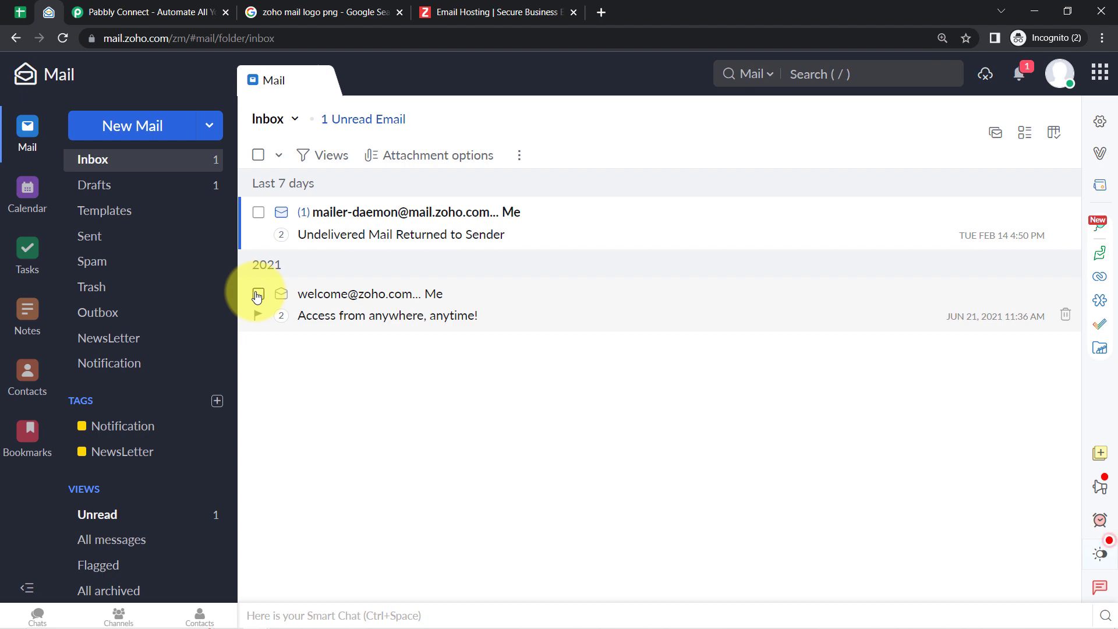
- Switch to the Pabbly Connect website, dismiss the limited-time offer popup and sign in to the account
click(140, 6)
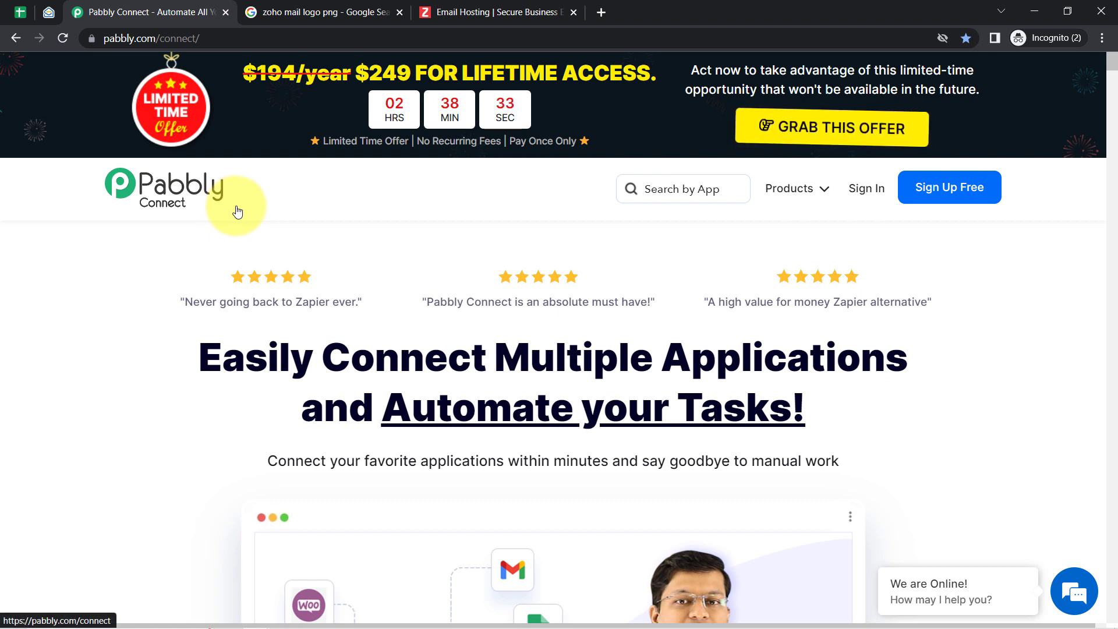
drag(291, 356, 794, 406)
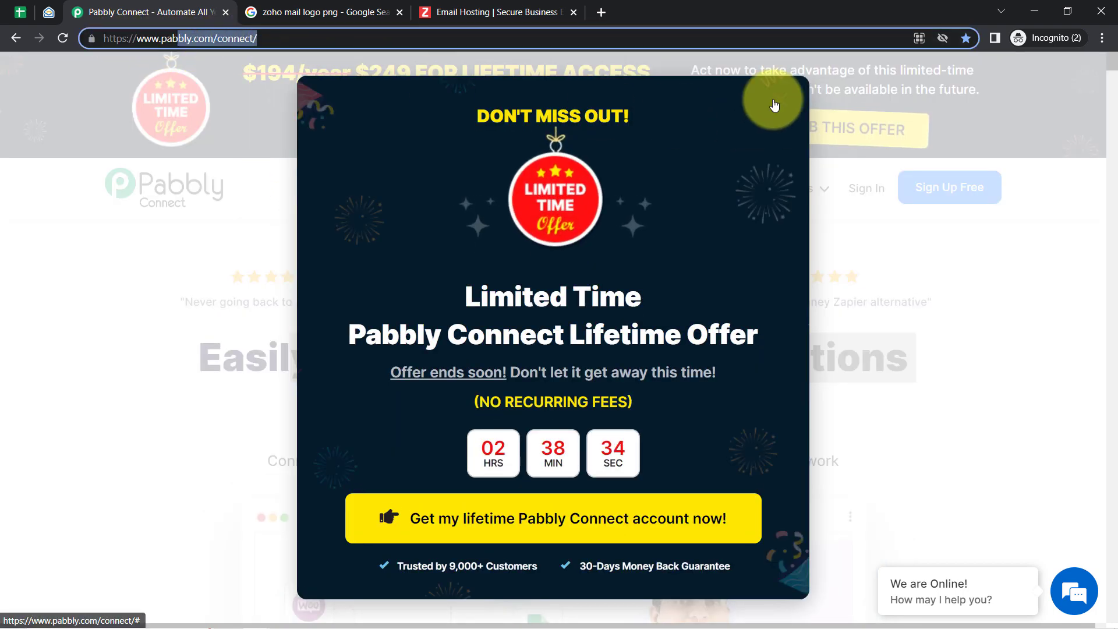
click(774, 107)
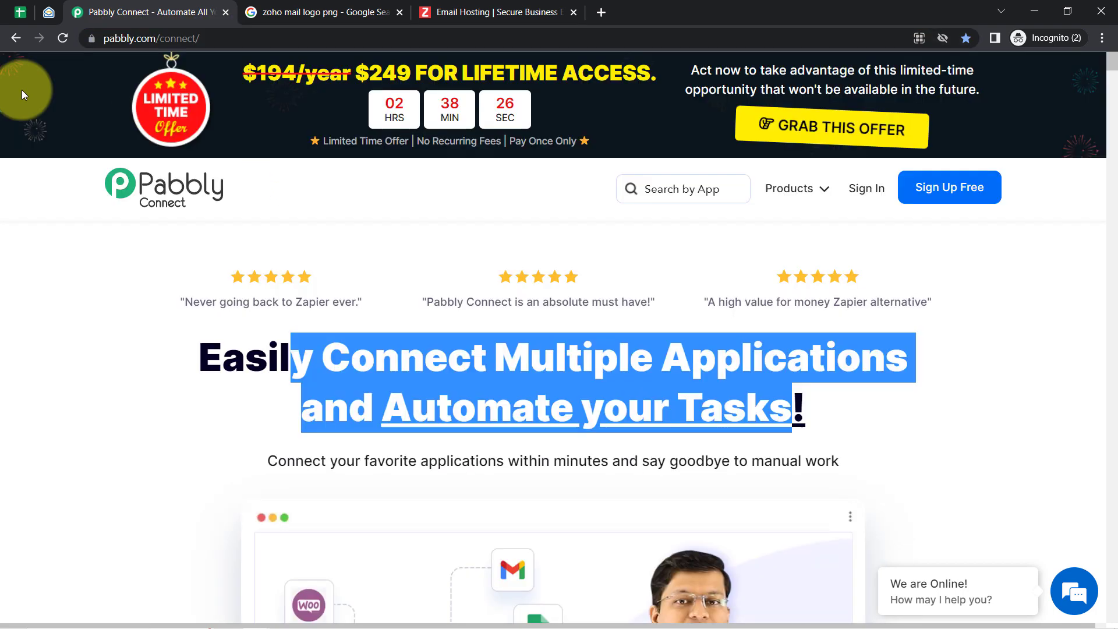
click(102, 39)
drag(257, 39, 177, 39)
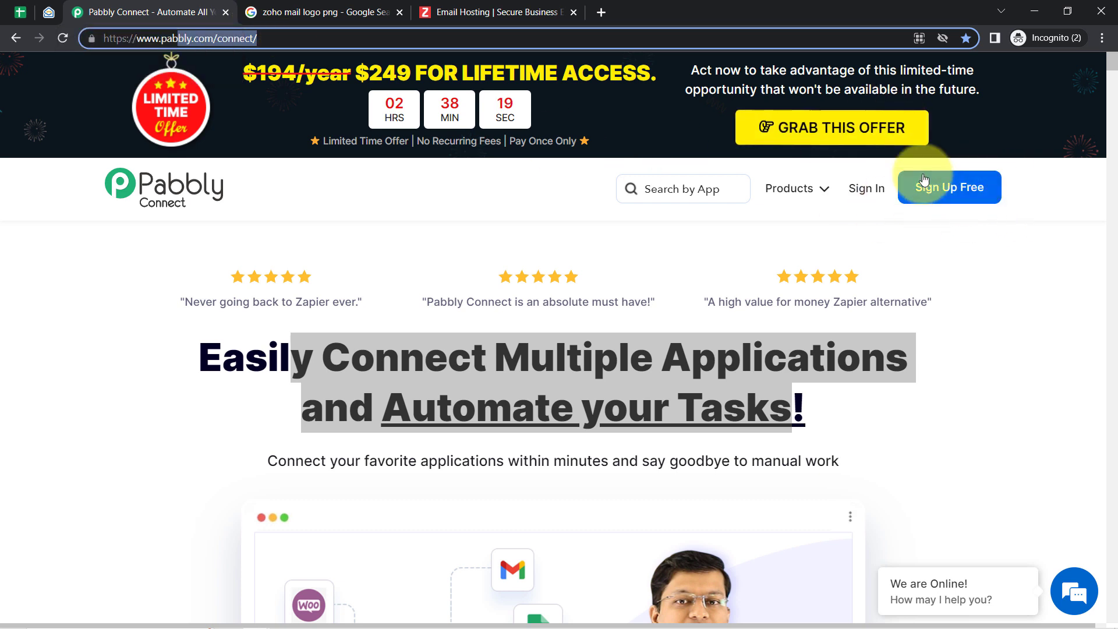
click(870, 189)
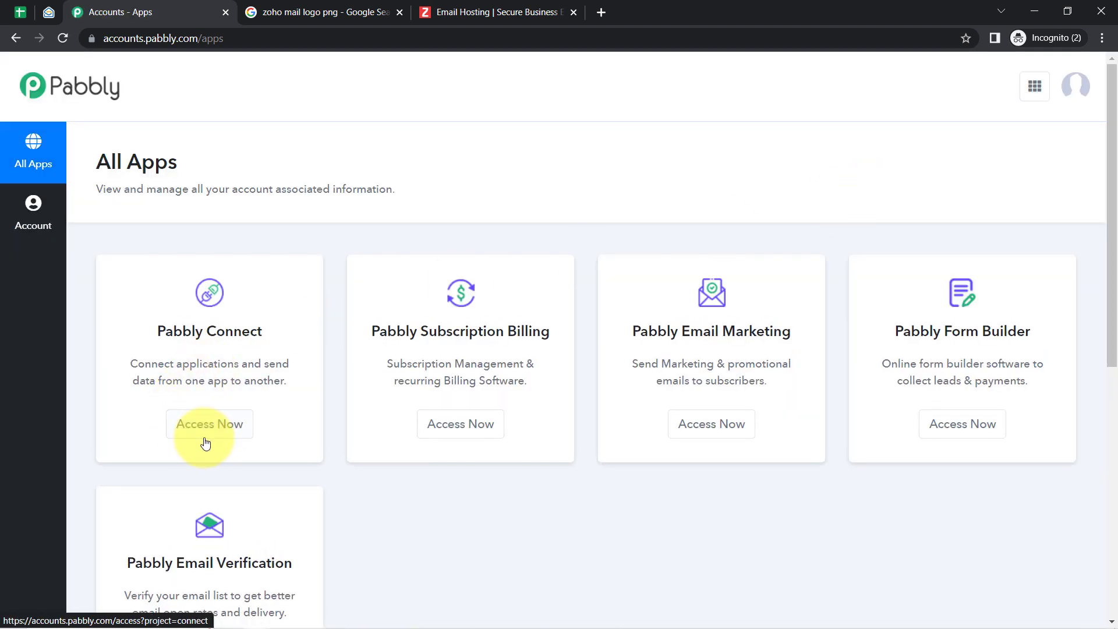
- Access Pabbly Connect from the account's list of apps and bring up its dashboard
click(196, 434)
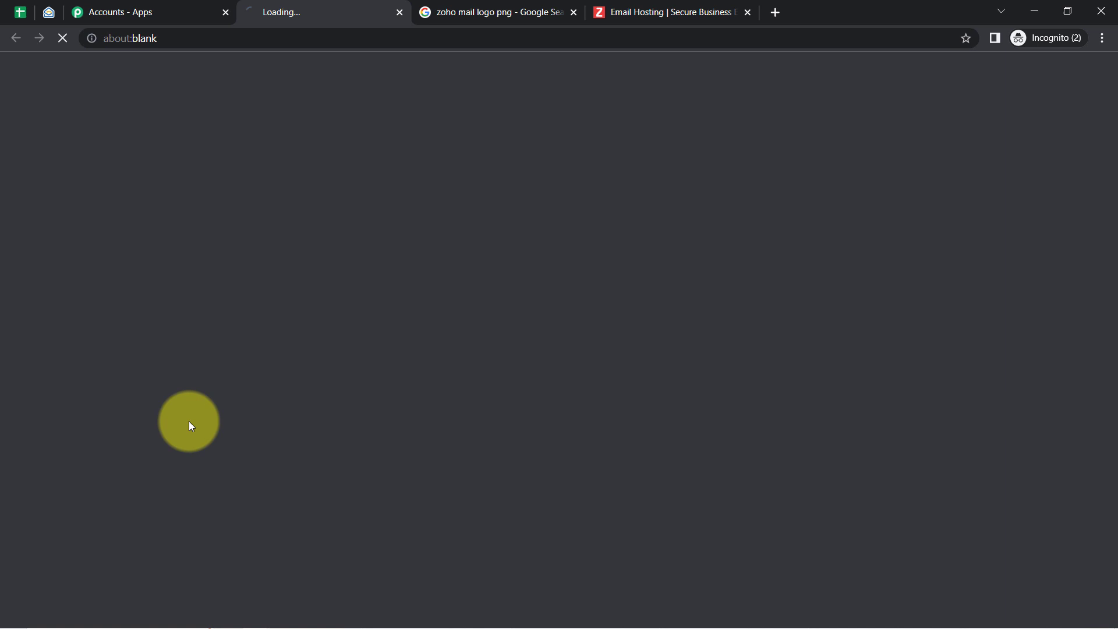
click(133, 25)
drag(157, 331, 302, 327)
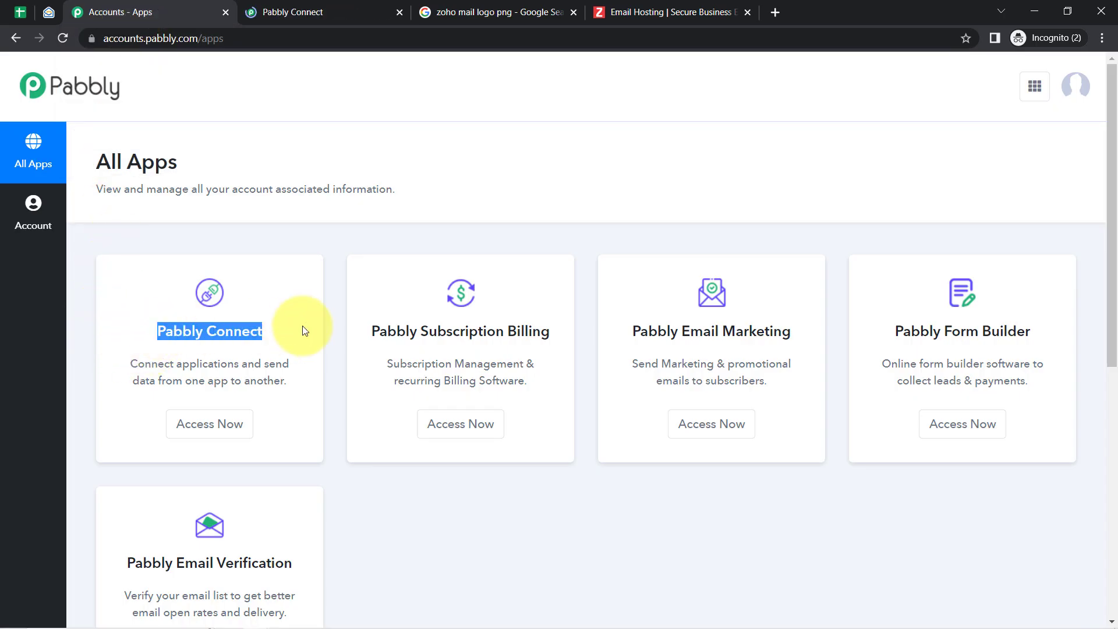
click(270, 16)
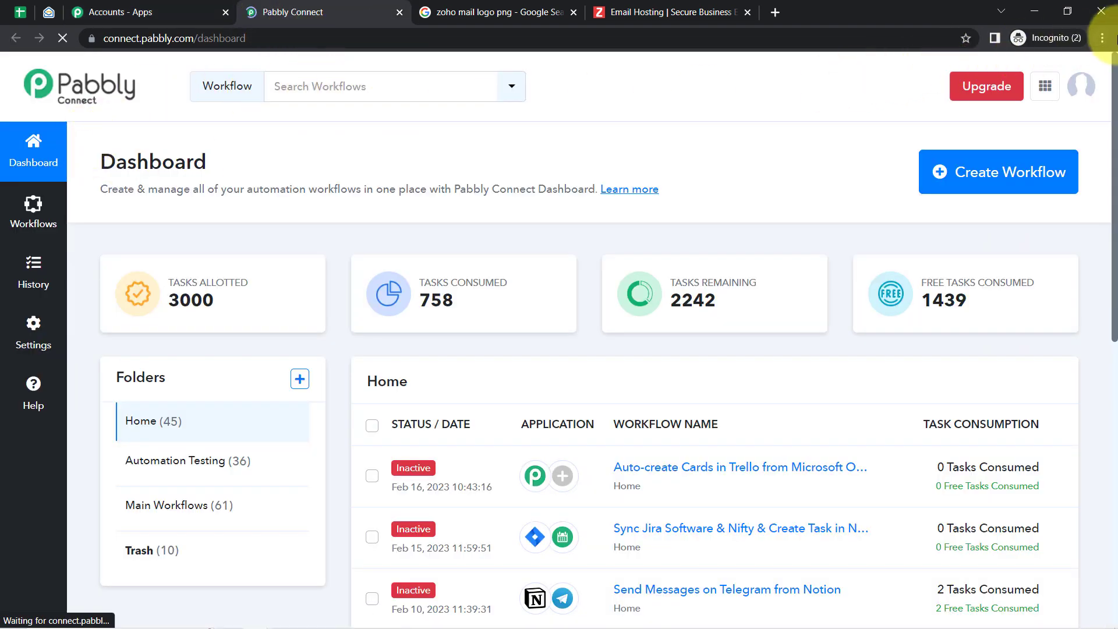
click(1107, 39)
click(579, 225)
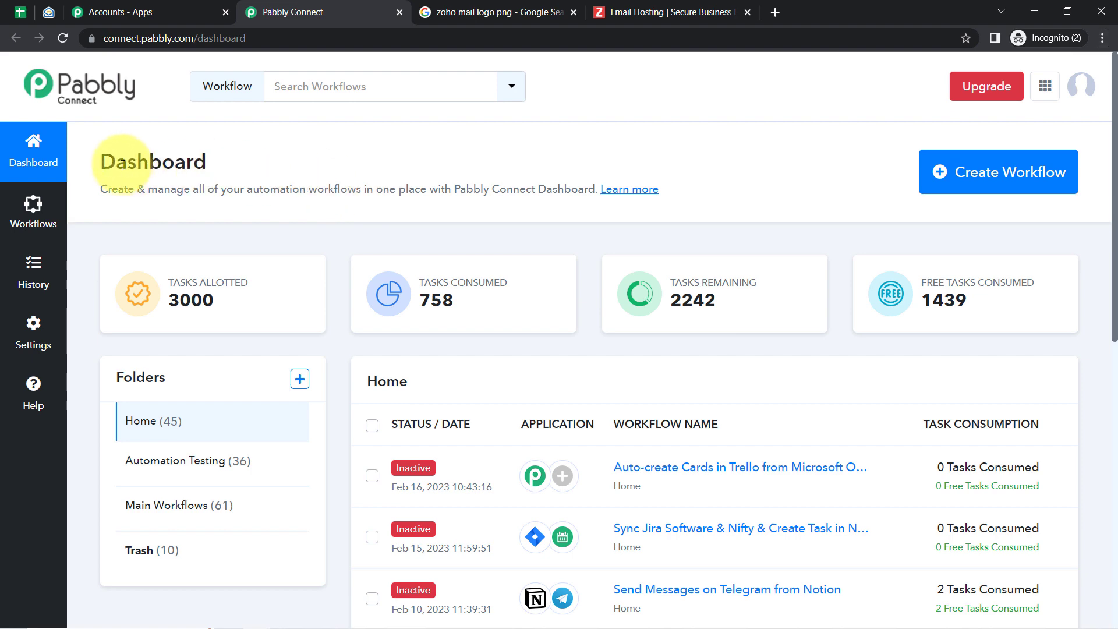
drag(98, 163, 379, 168)
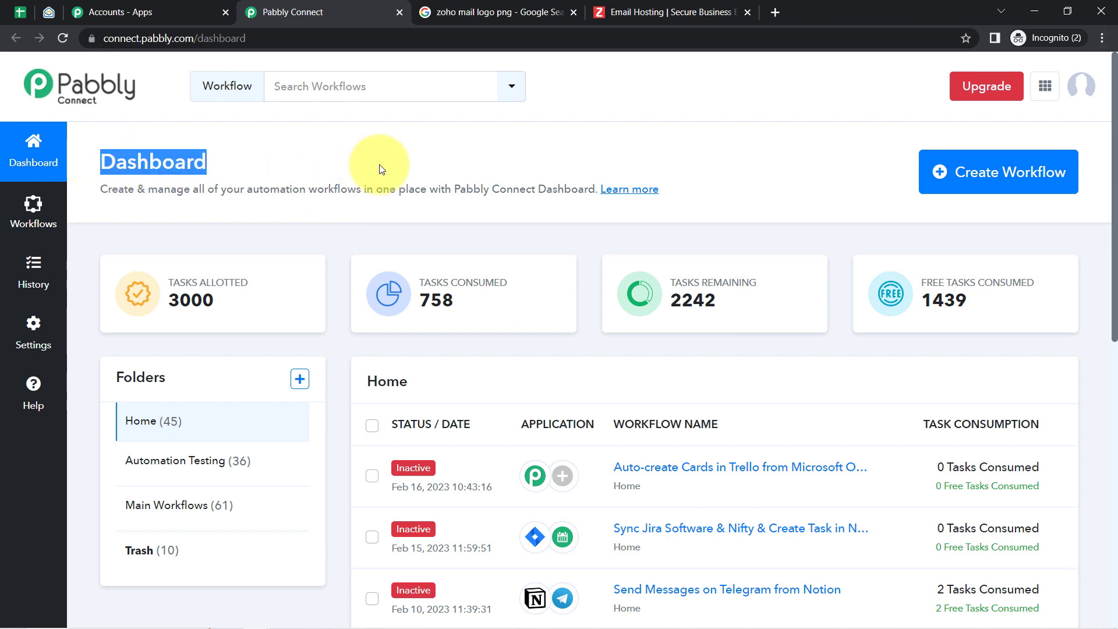
- Create a new workflow named "Draft Emails Automatically from google Sheets Data"
click(1015, 182)
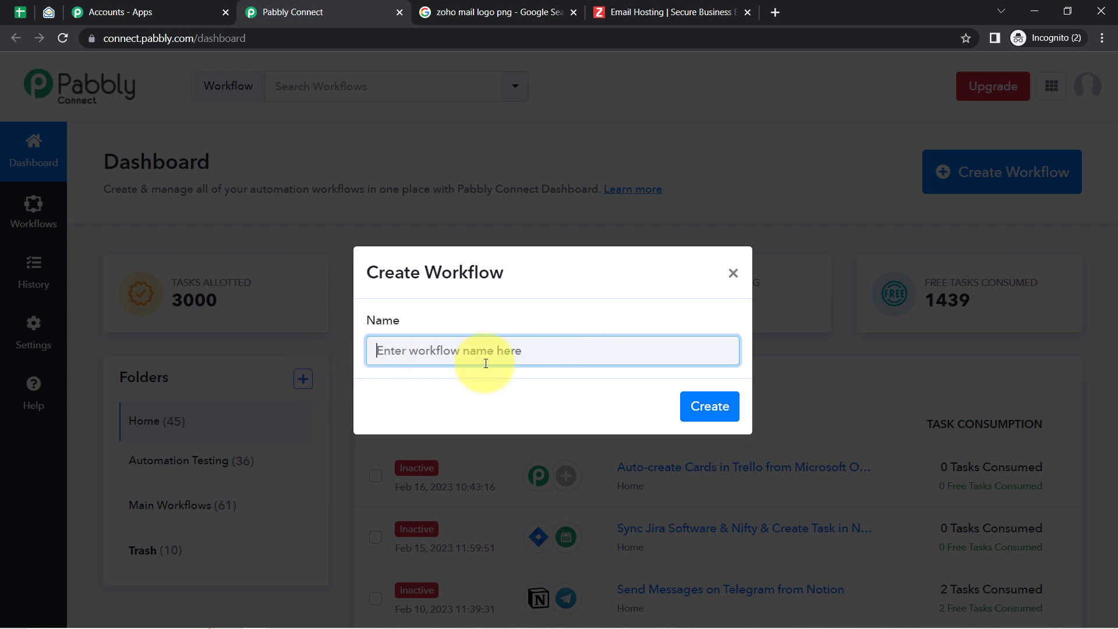
double_click(464, 271)
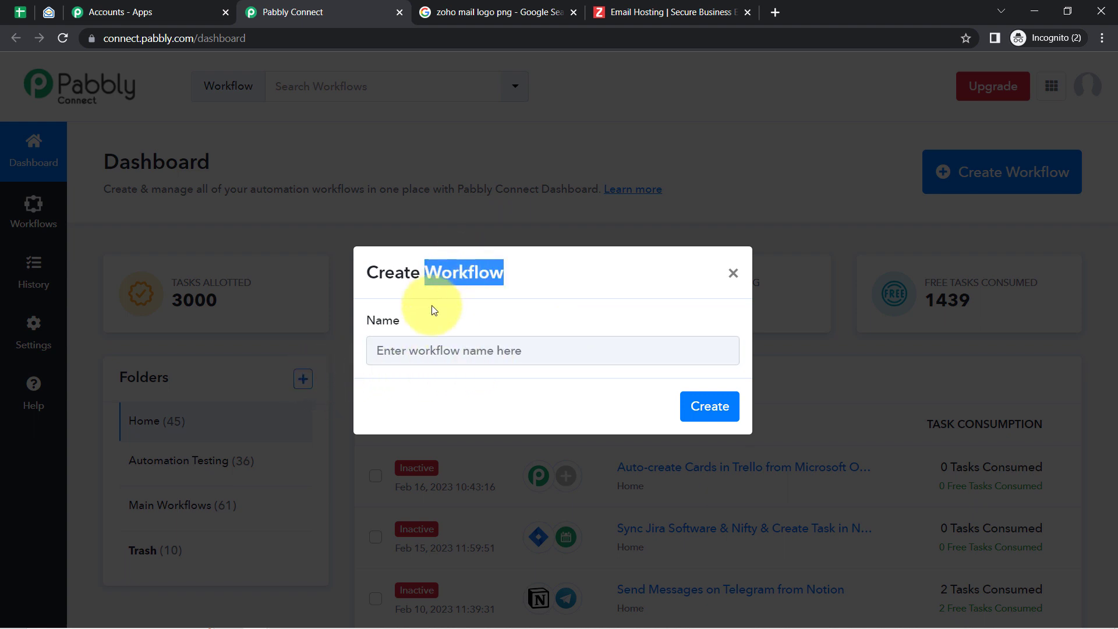
click(410, 353)
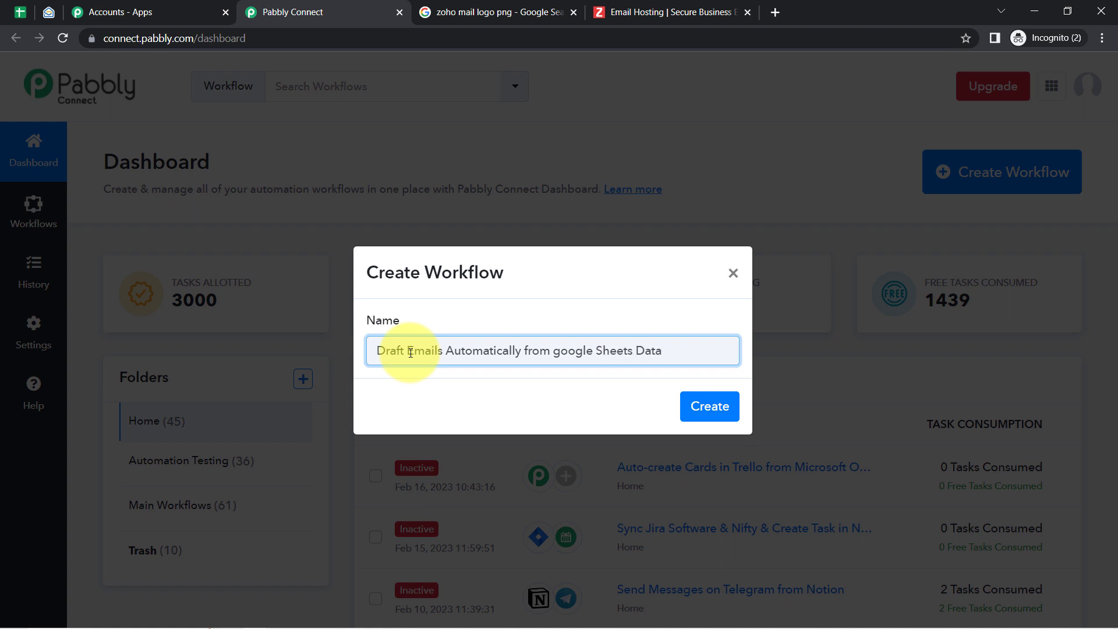
click(709, 406)
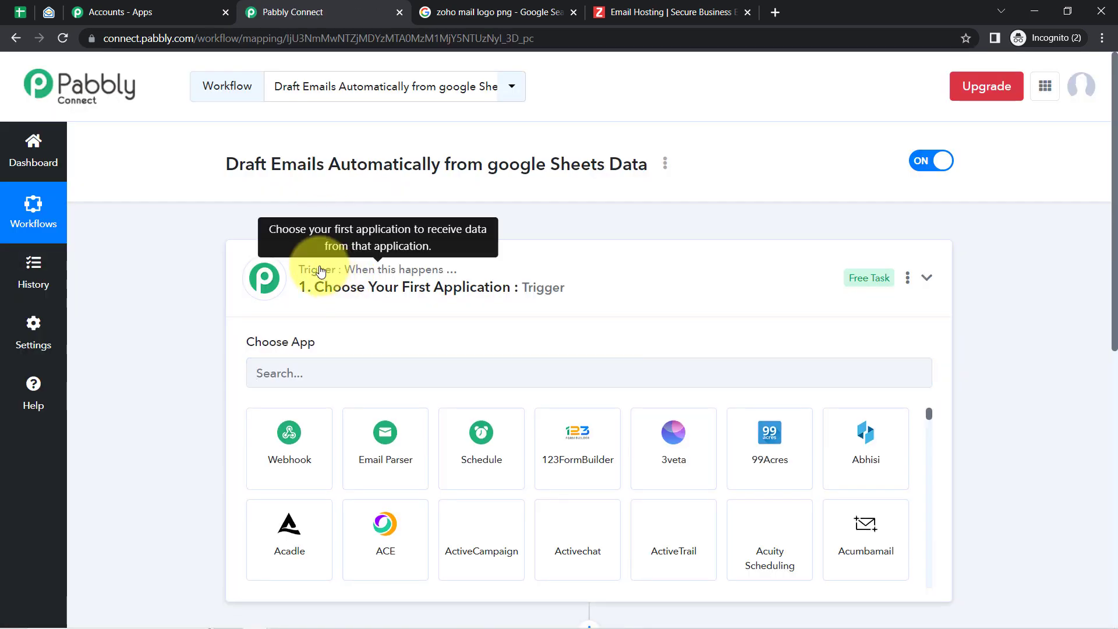
- Search for "google shee" among the apps available for the workflow's trigger step
click(318, 272)
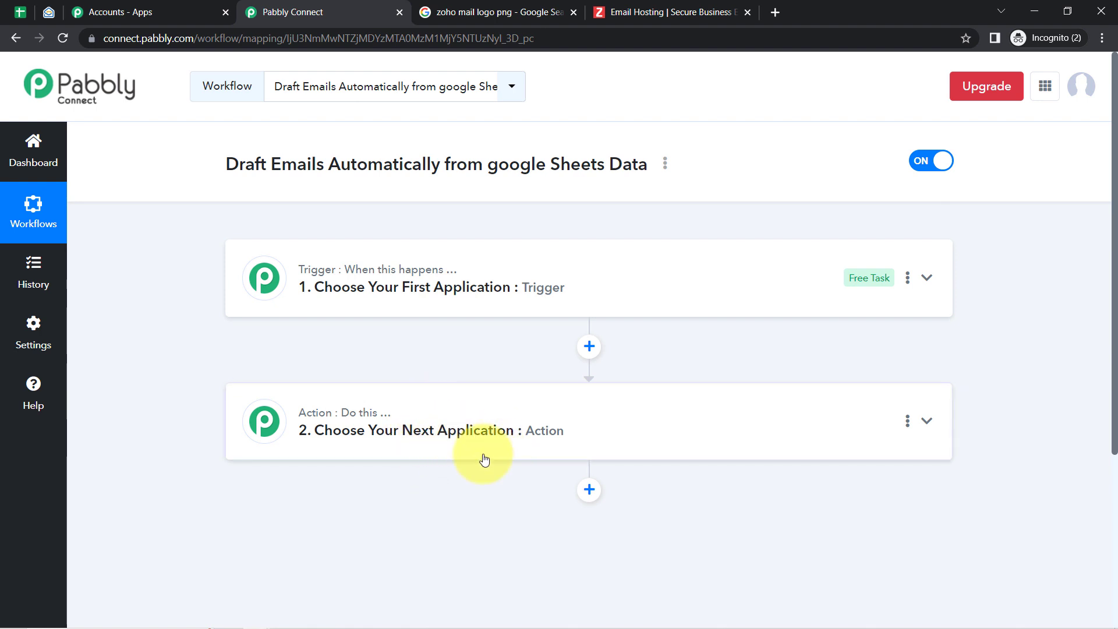
drag(225, 163, 662, 165)
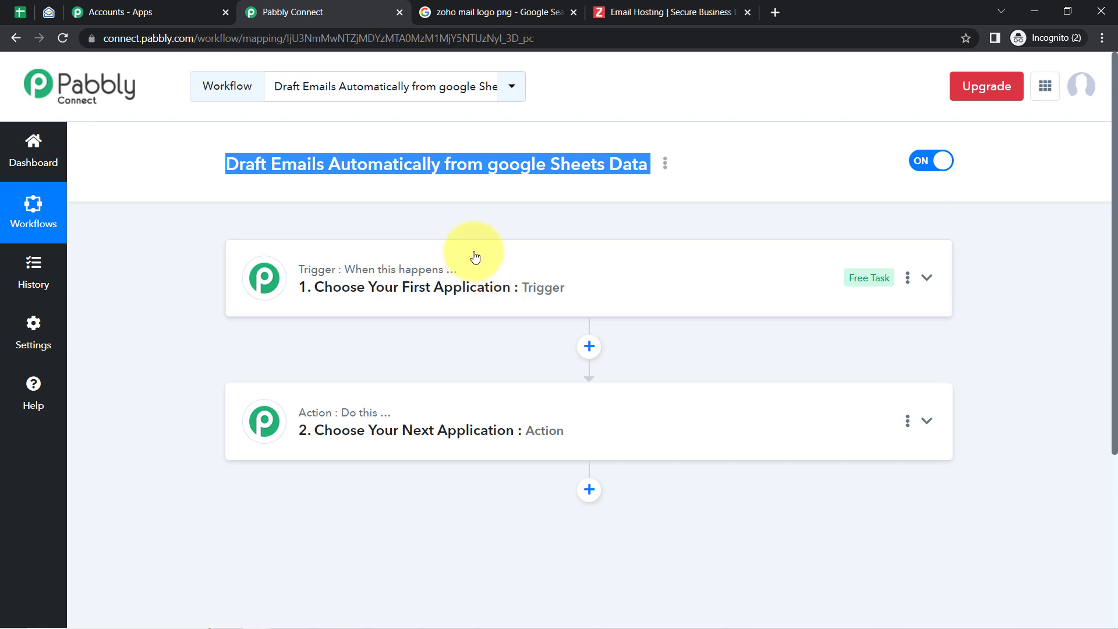
click(459, 294)
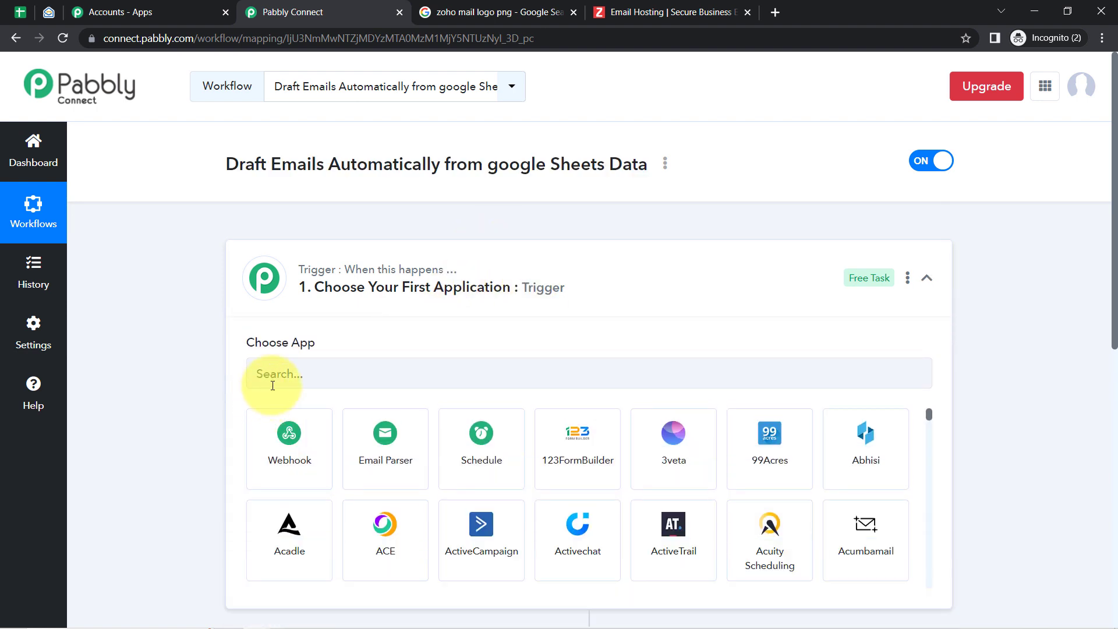
click(283, 381)
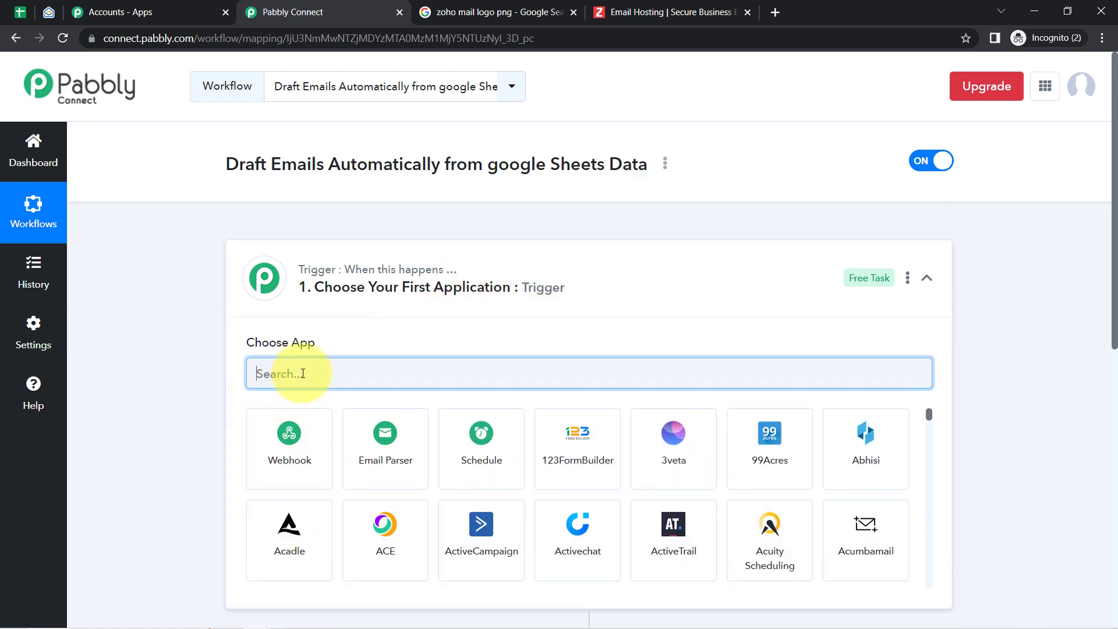
text(google)
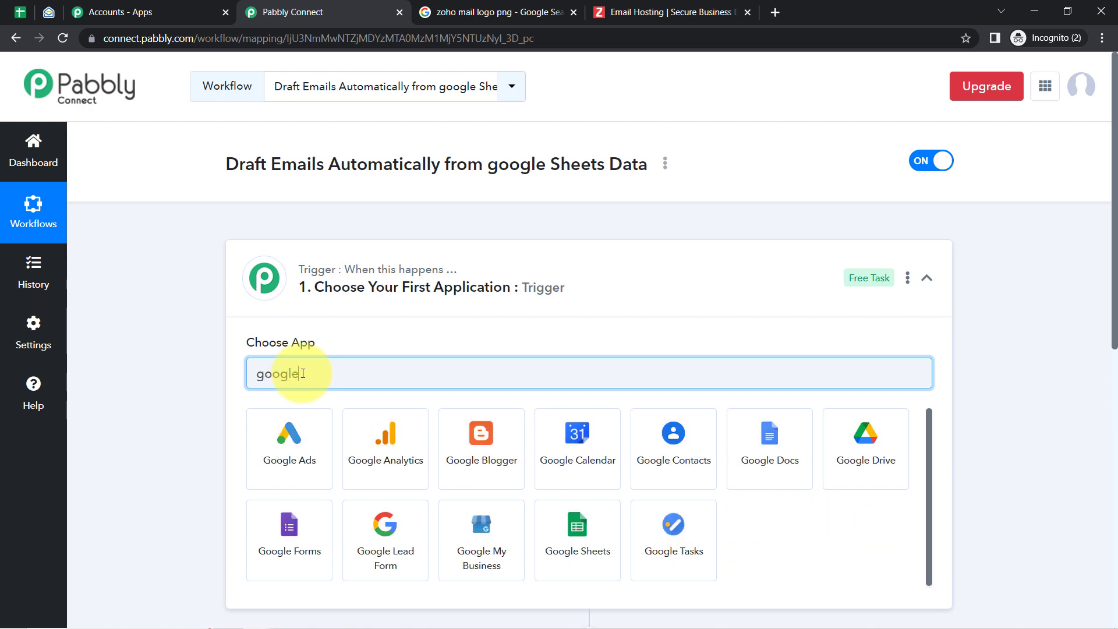
text( shee)
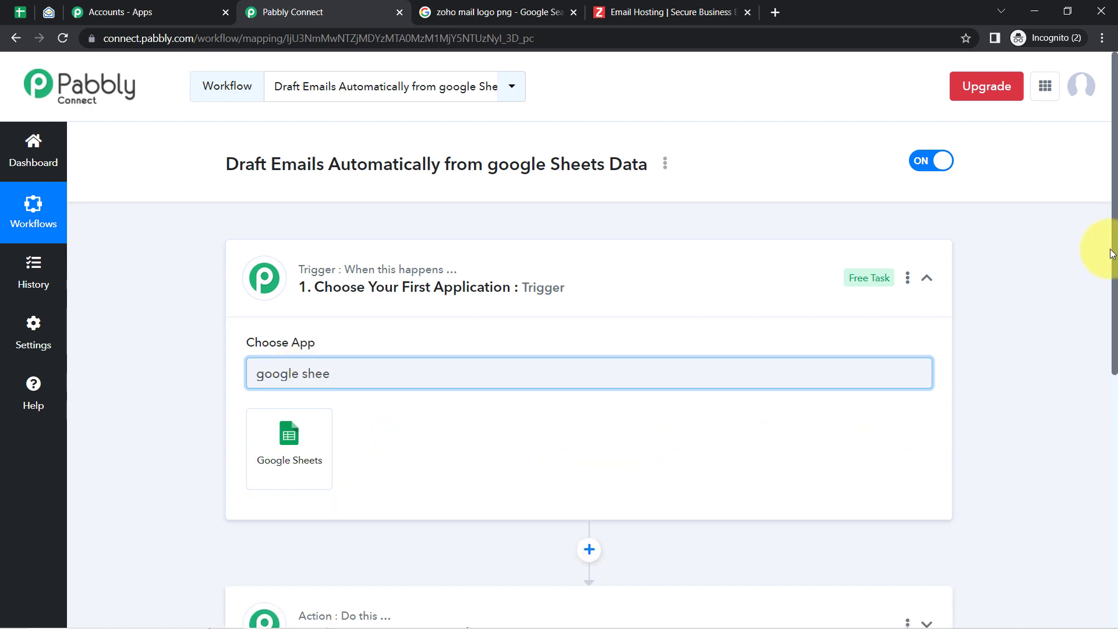
- Expand the workflow's action step and search its available apps for "zoho m"
scroll(1105, 342, down, 4)
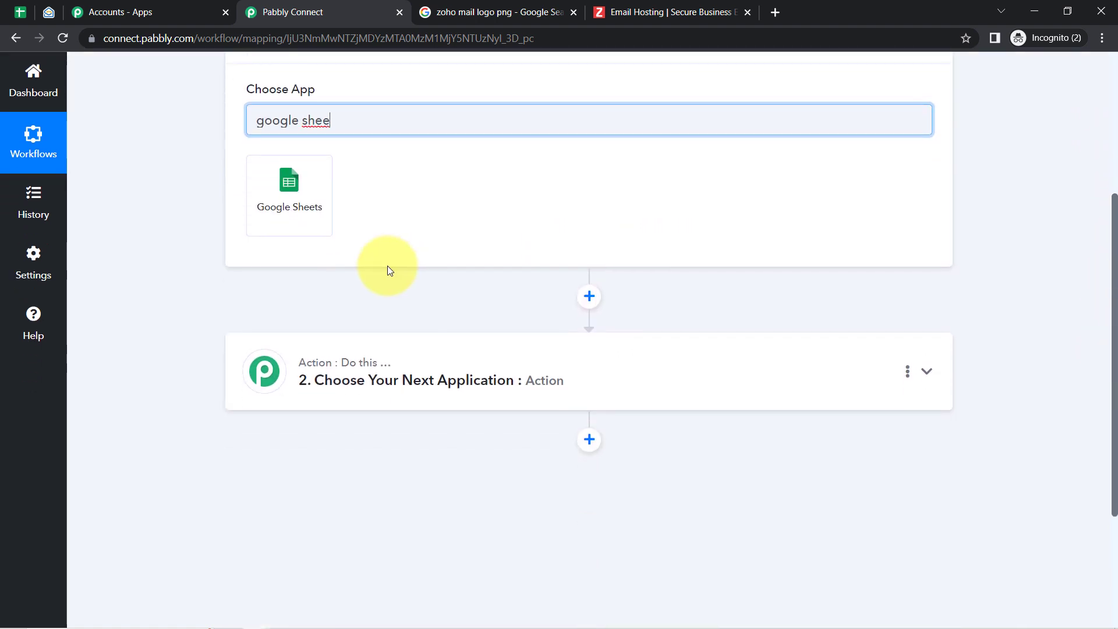
click(379, 379)
click(274, 463)
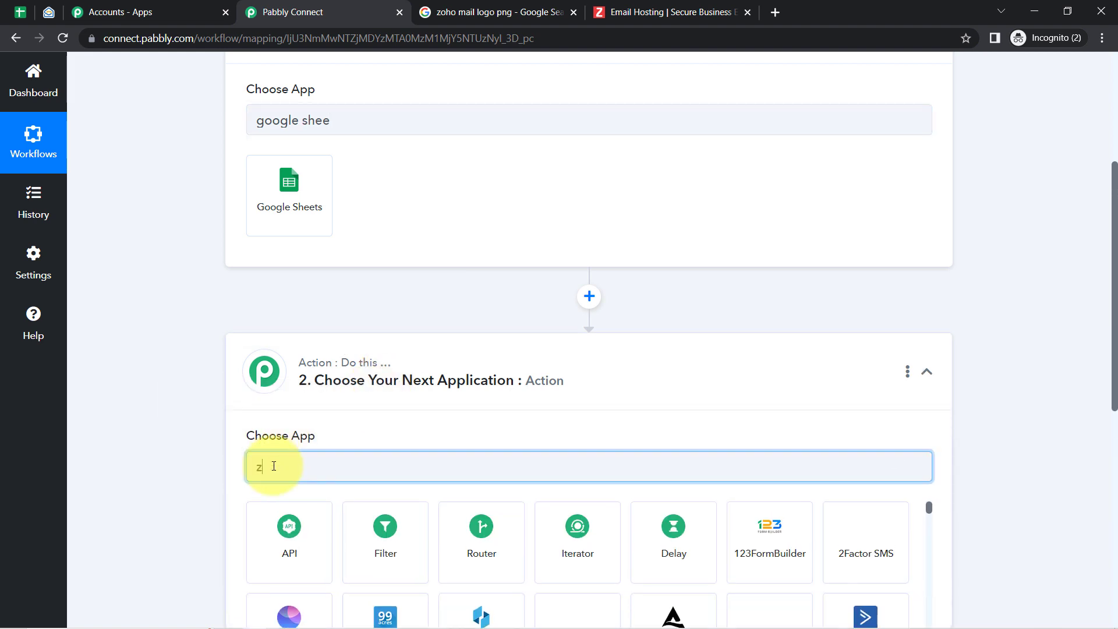
text(zoho m)
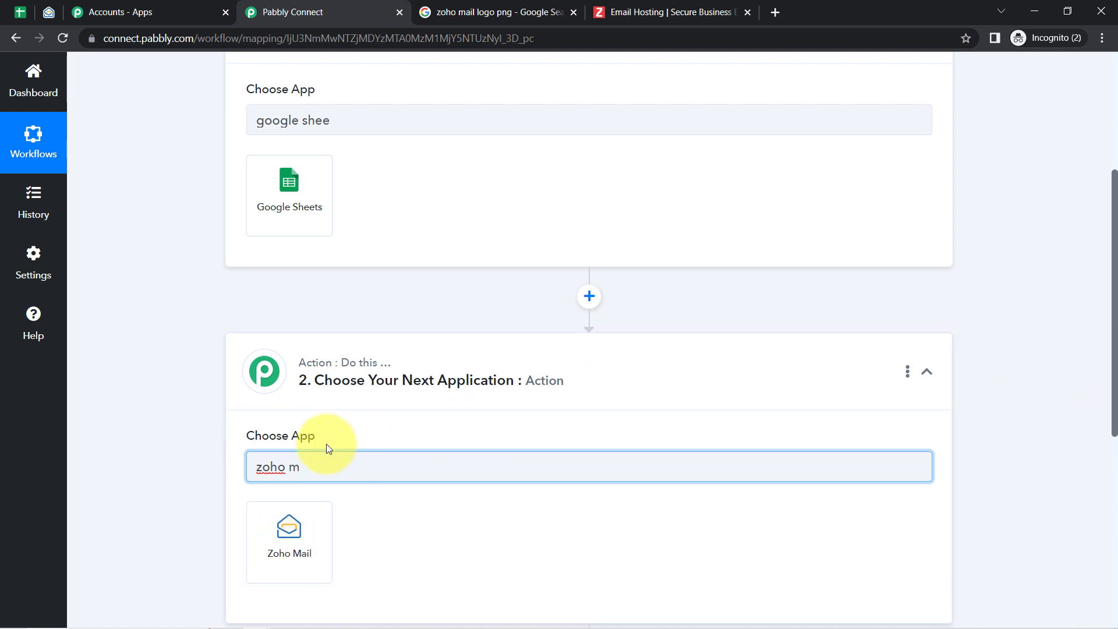
- Rename the workflow to "Draft Emails Automatically from Google Sheets Data", with a capital G in Google
drag(1113, 390, 1114, 262)
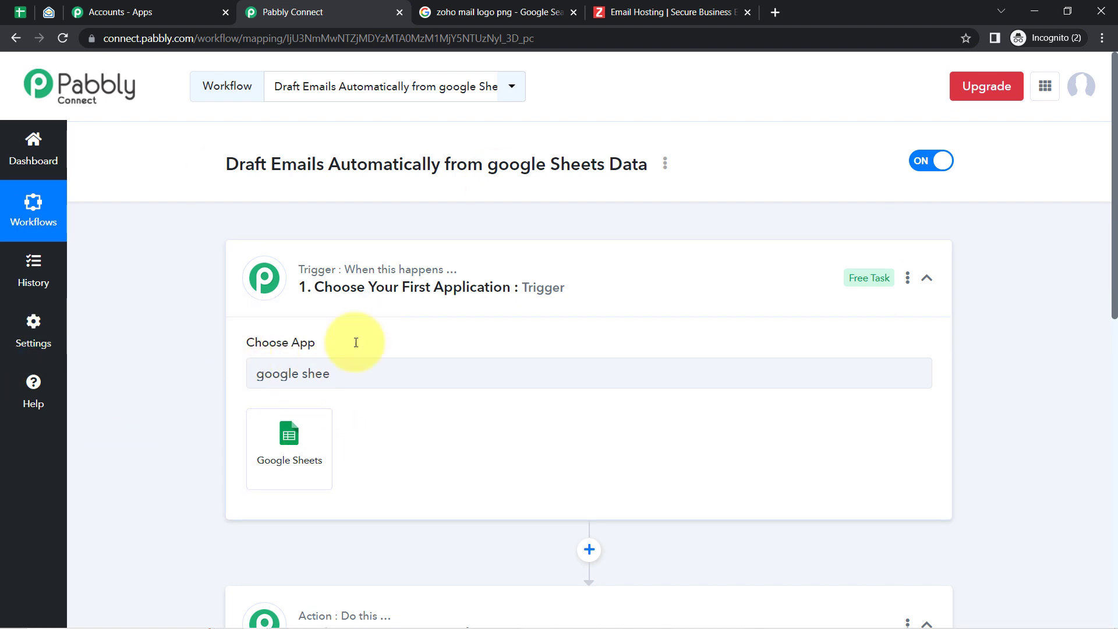
click(667, 167)
click(556, 197)
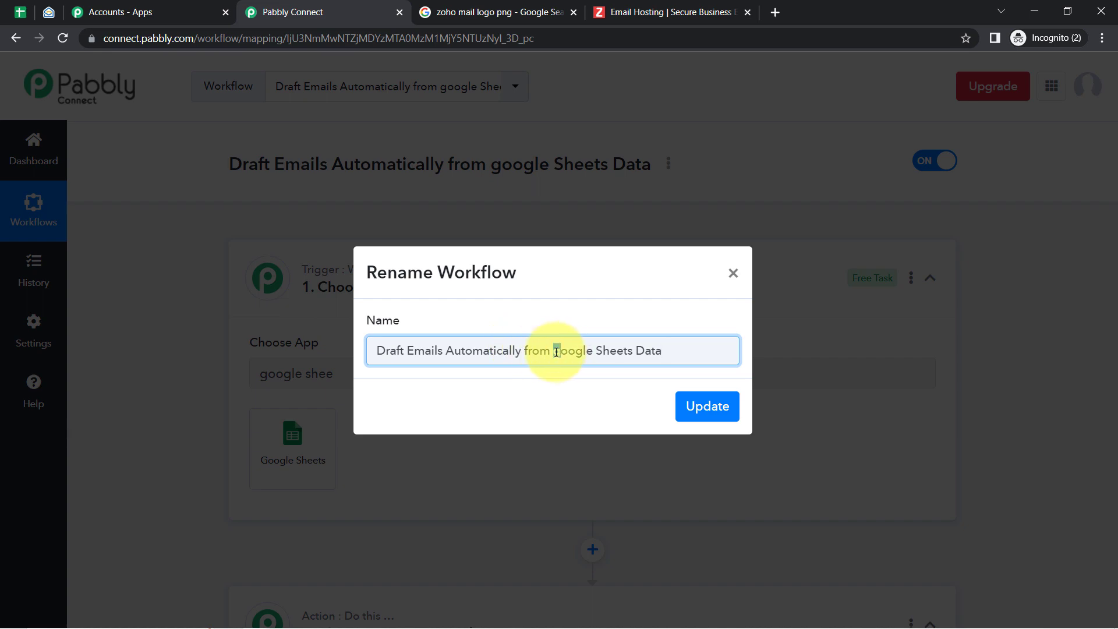
click(691, 409)
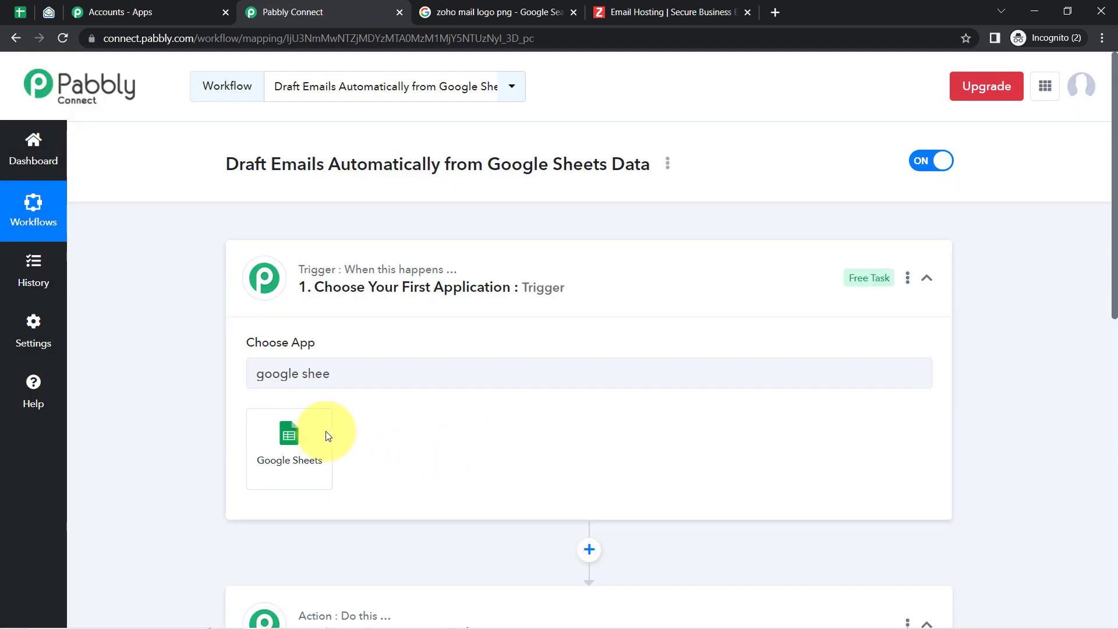
- Choose Google Sheets as the trigger app with New or Updated Spreadsheet Row as the trigger event
click(290, 445)
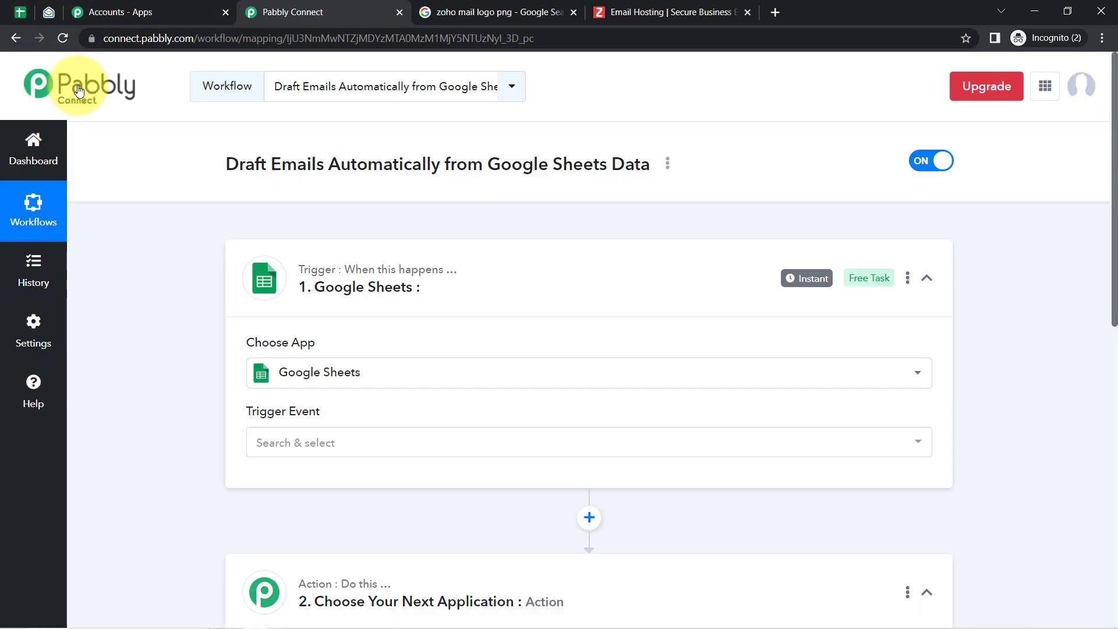
click(257, 446)
click(305, 530)
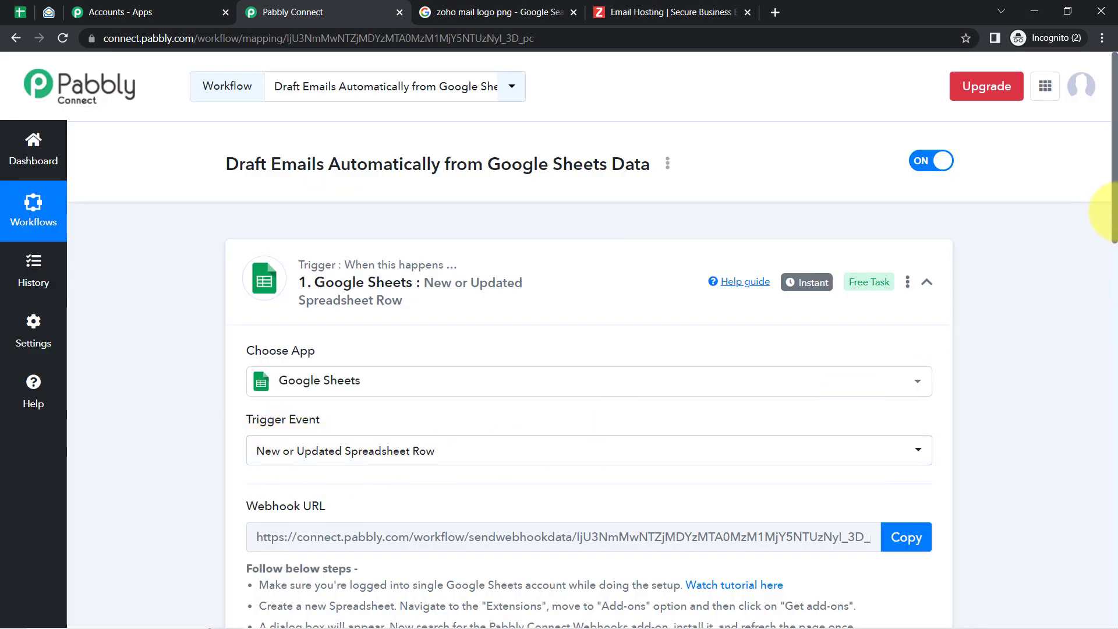
- Compare the first data row of the Emails to be Draft spreadsheet with the workflow's trigger event
drag(1109, 216, 1108, 269)
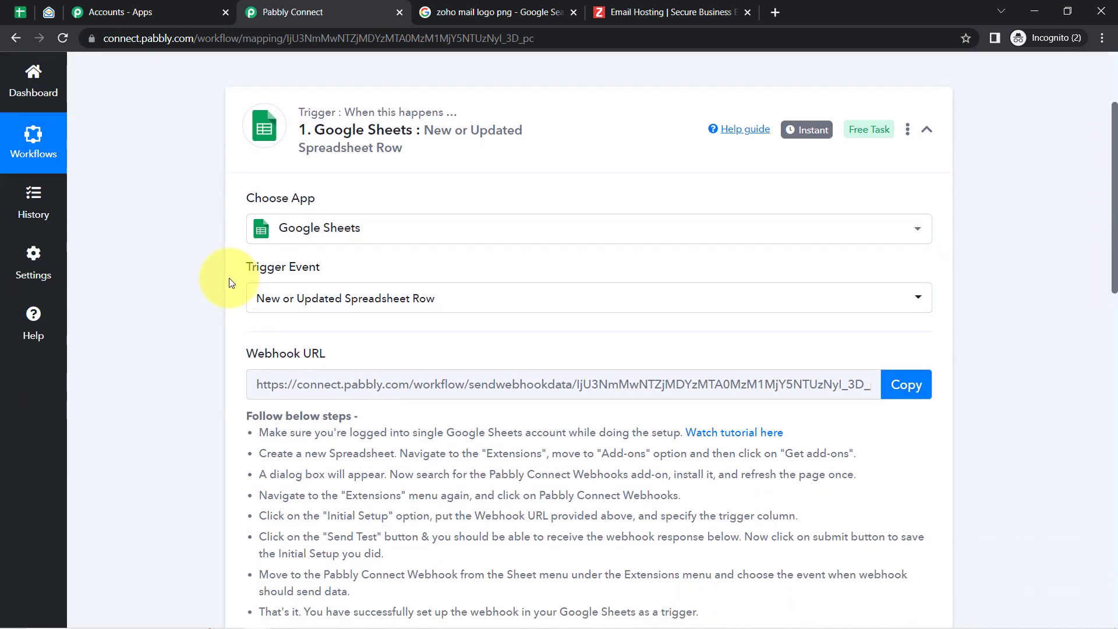
click(20, 37)
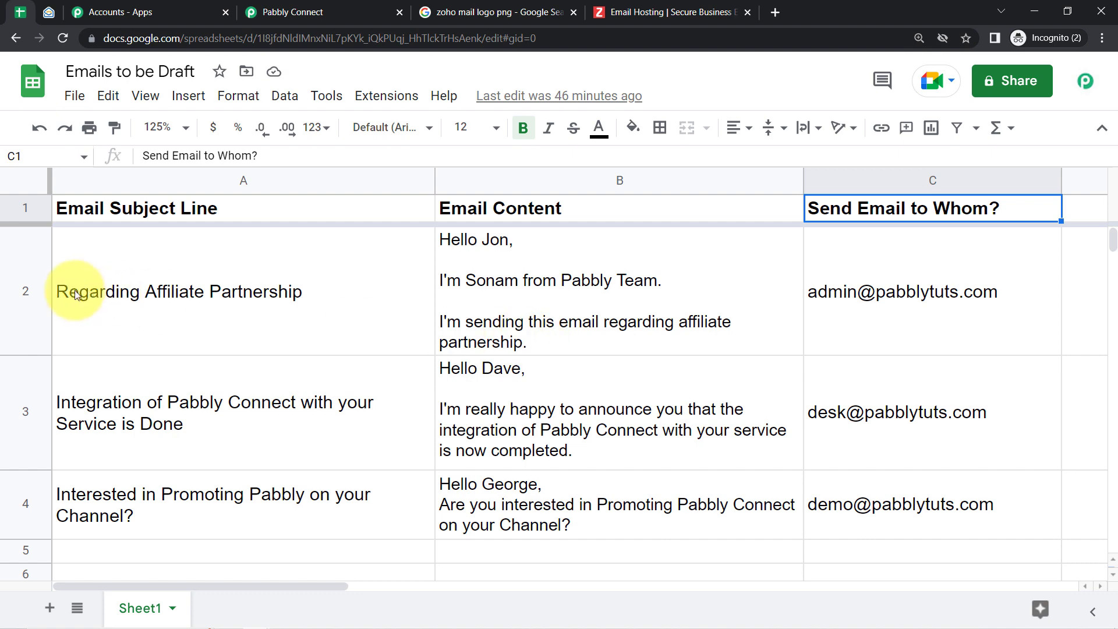
click(12, 290)
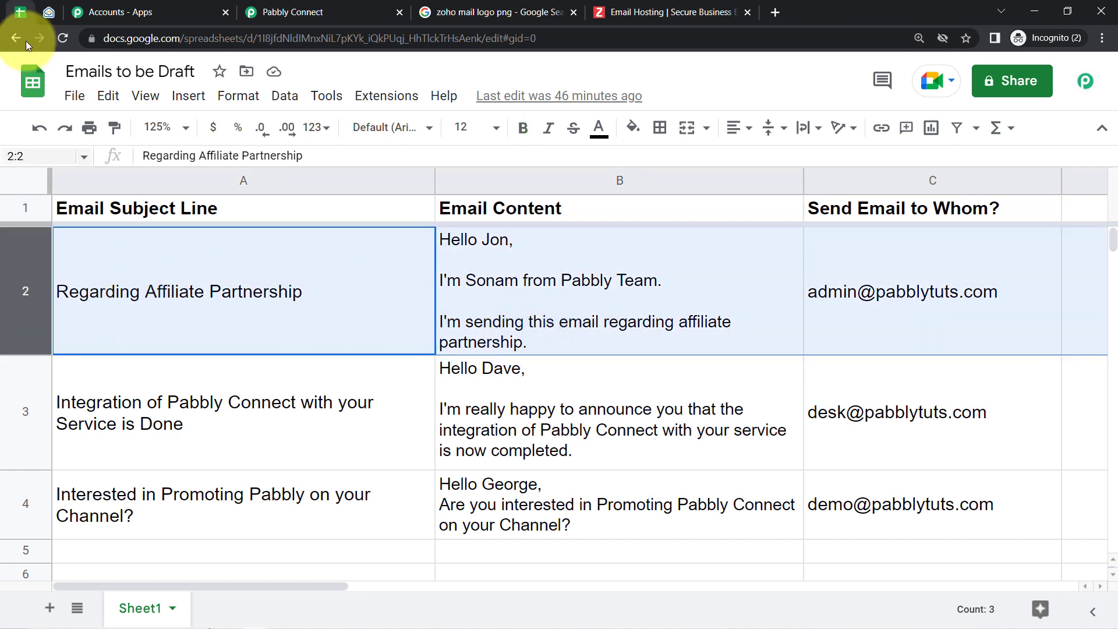
click(276, 12)
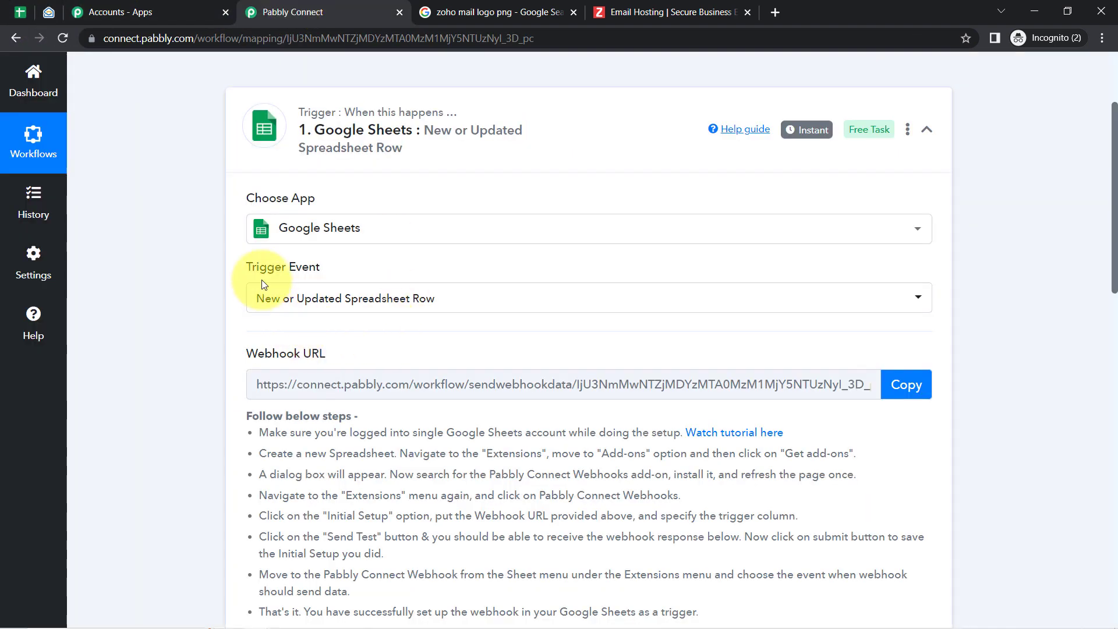
drag(244, 268, 362, 275)
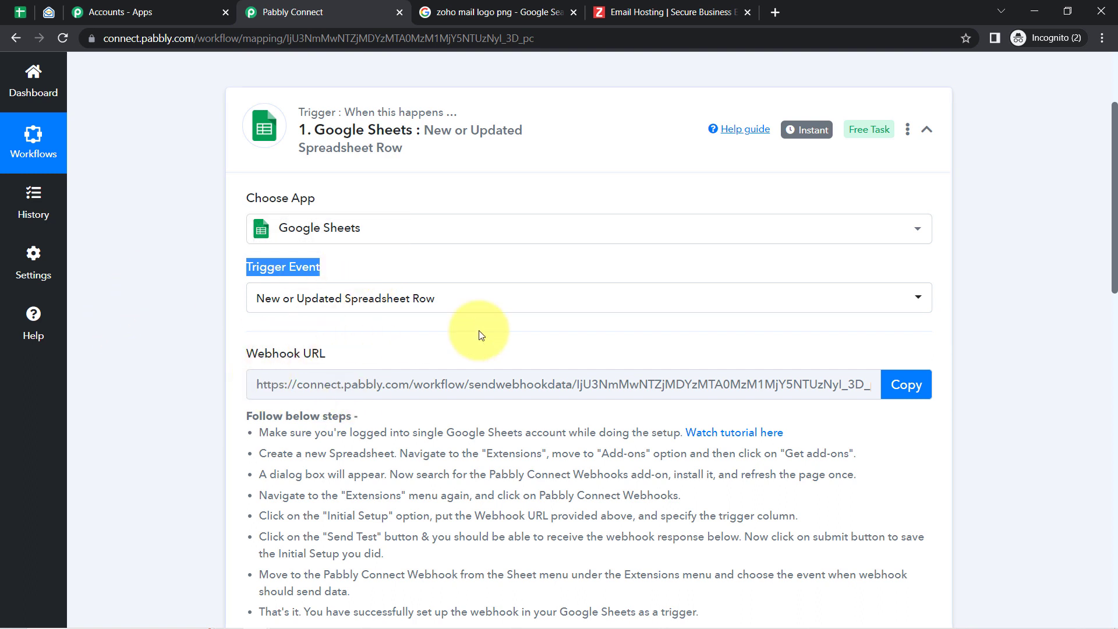
- Copy the webhook URL of the Google Sheets trigger, reviewing the setup instructions beneath it
drag(1115, 245, 1115, 297)
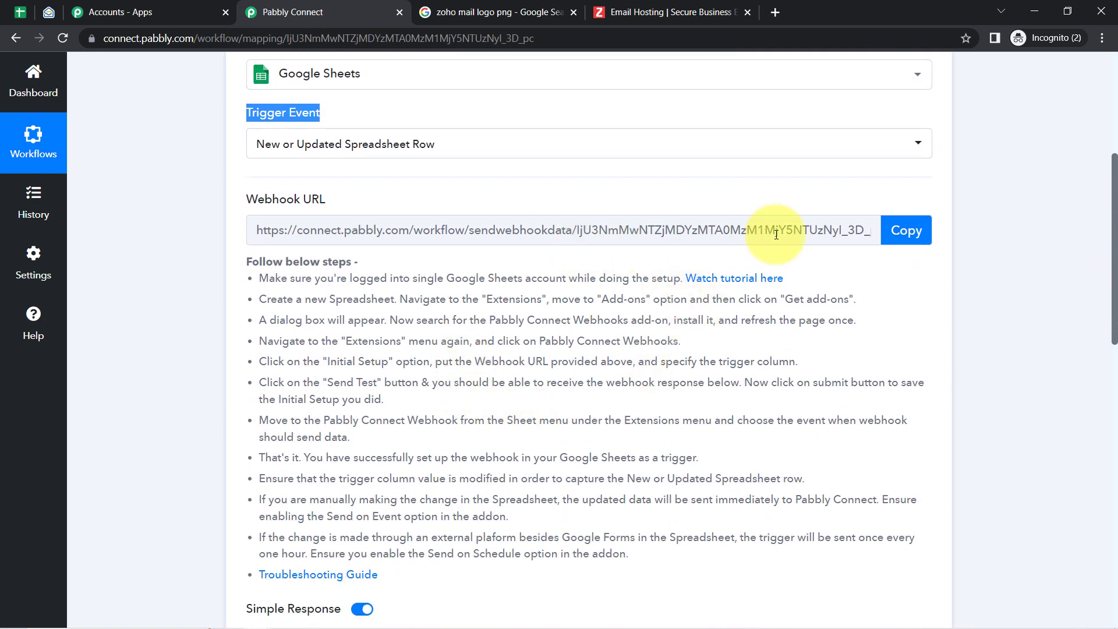
click(898, 233)
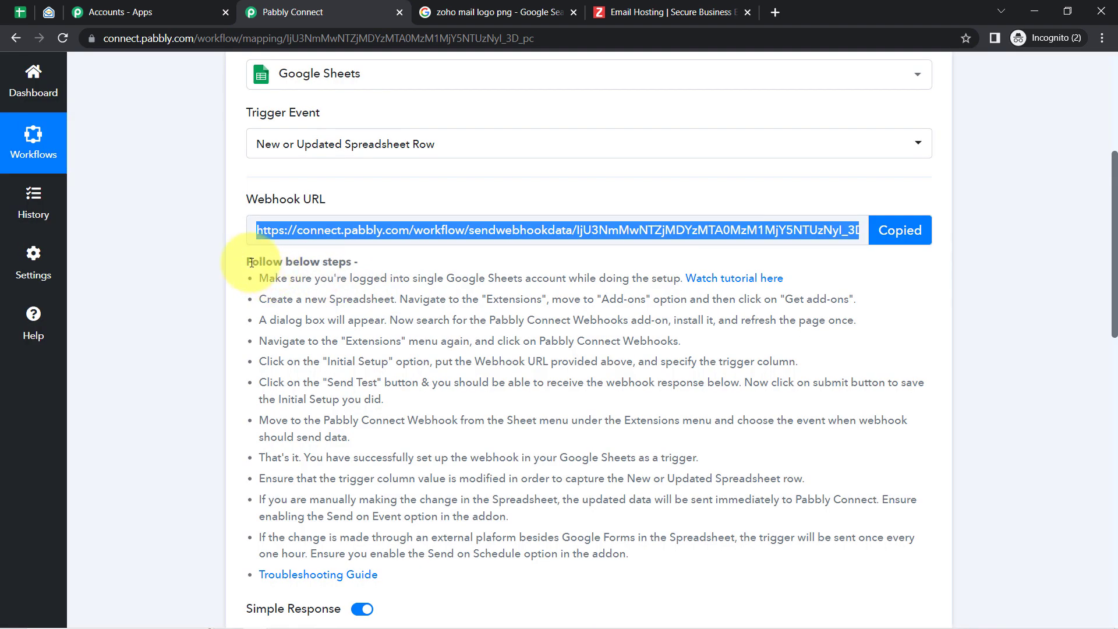
drag(251, 262, 349, 502)
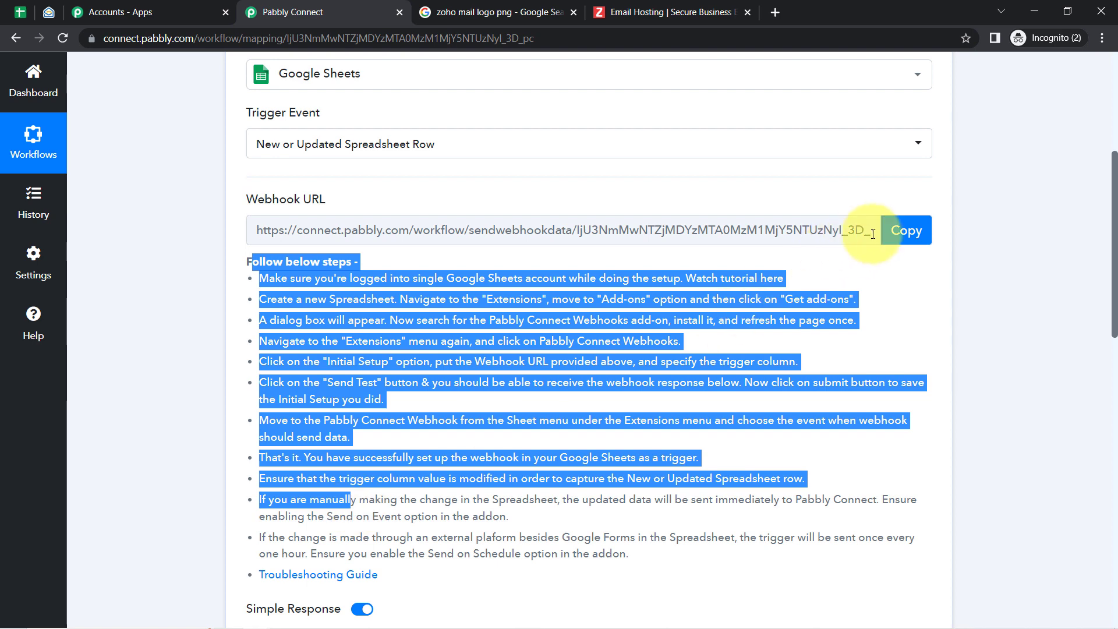
click(905, 236)
- Switch to the Emails to be Draft spreadsheet and look up the Pabbly Connect Webhooks add-on in the Google Workspace Marketplace
click(20, 12)
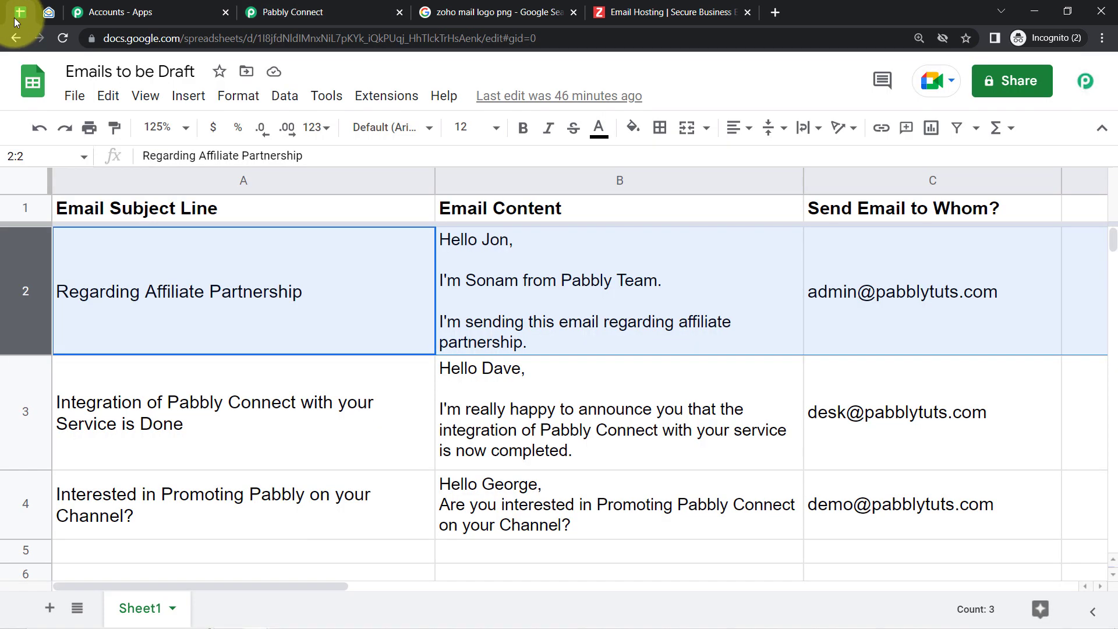
click(373, 99)
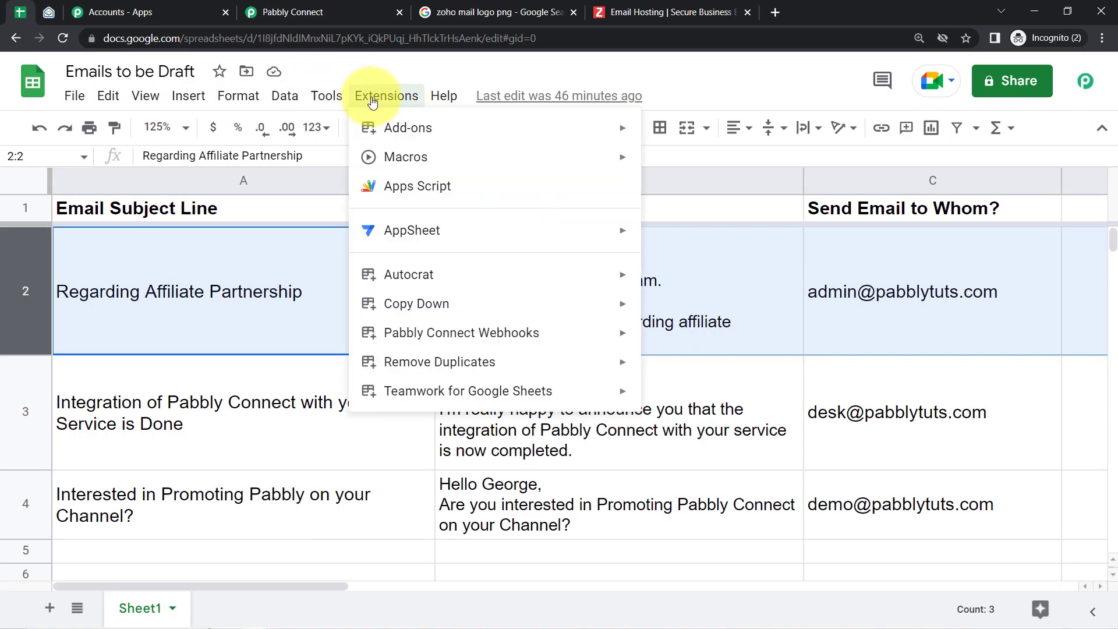
mouse_move(549, 133)
click(687, 135)
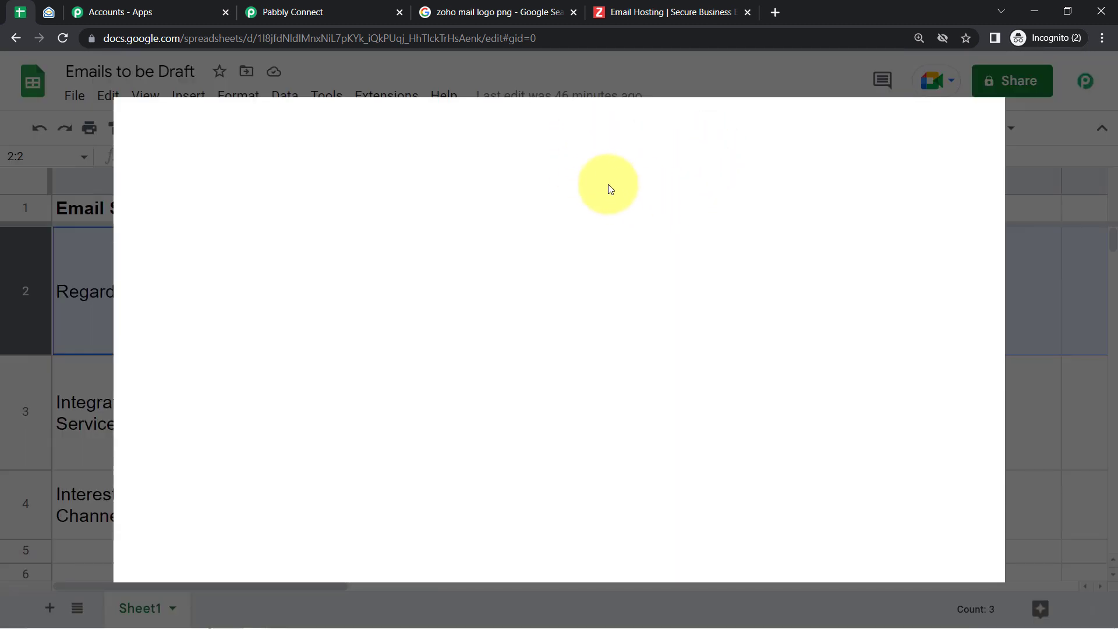
click(613, 129)
text(pabbly conn)
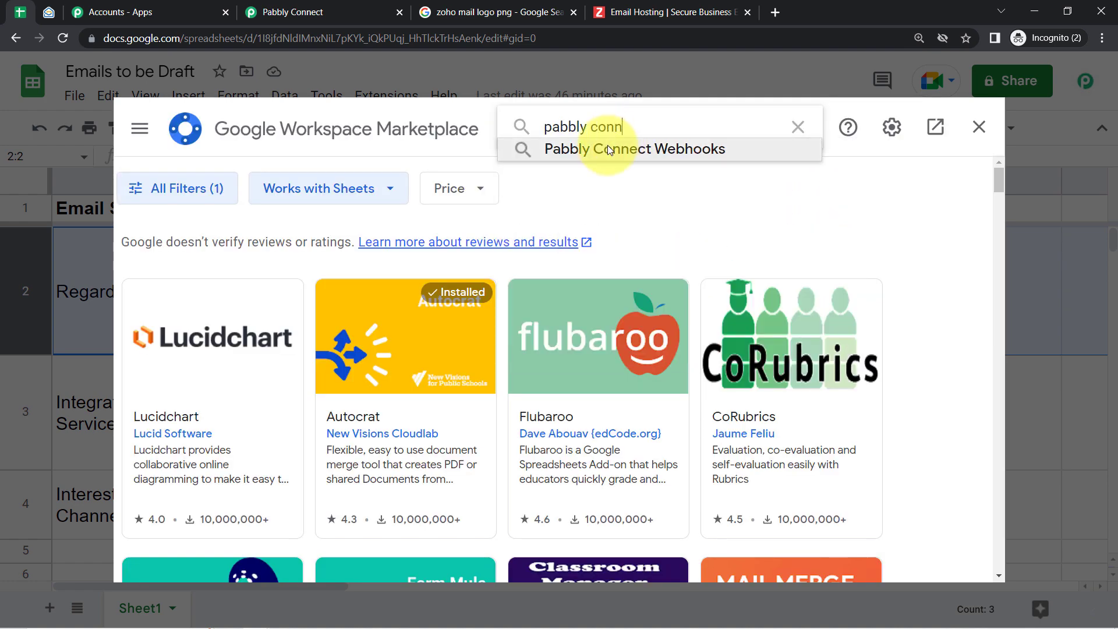
click(606, 147)
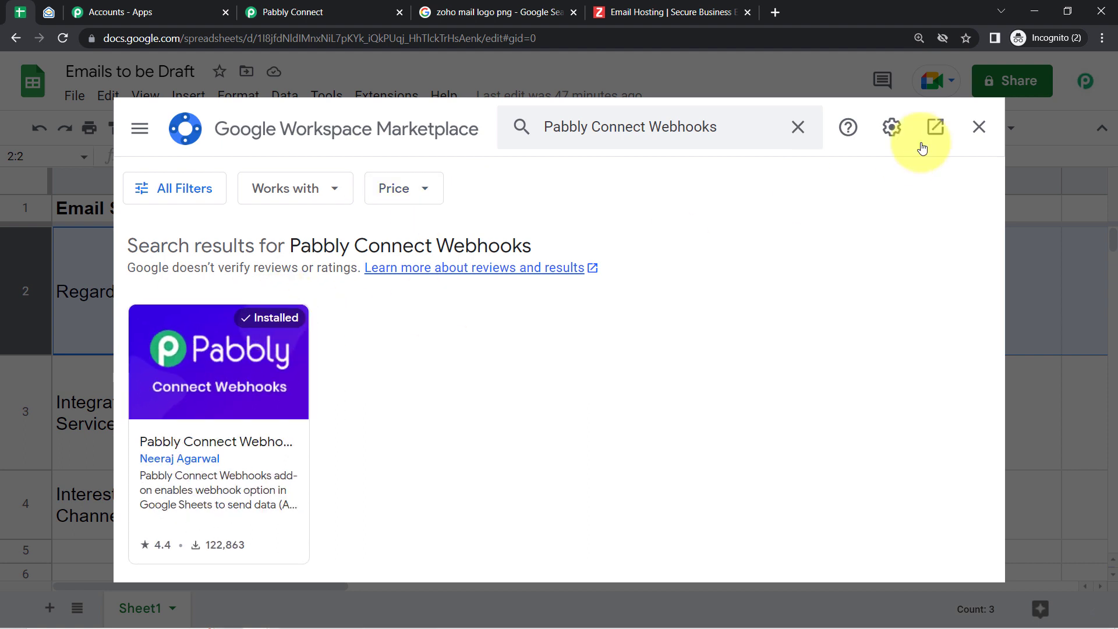
click(977, 128)
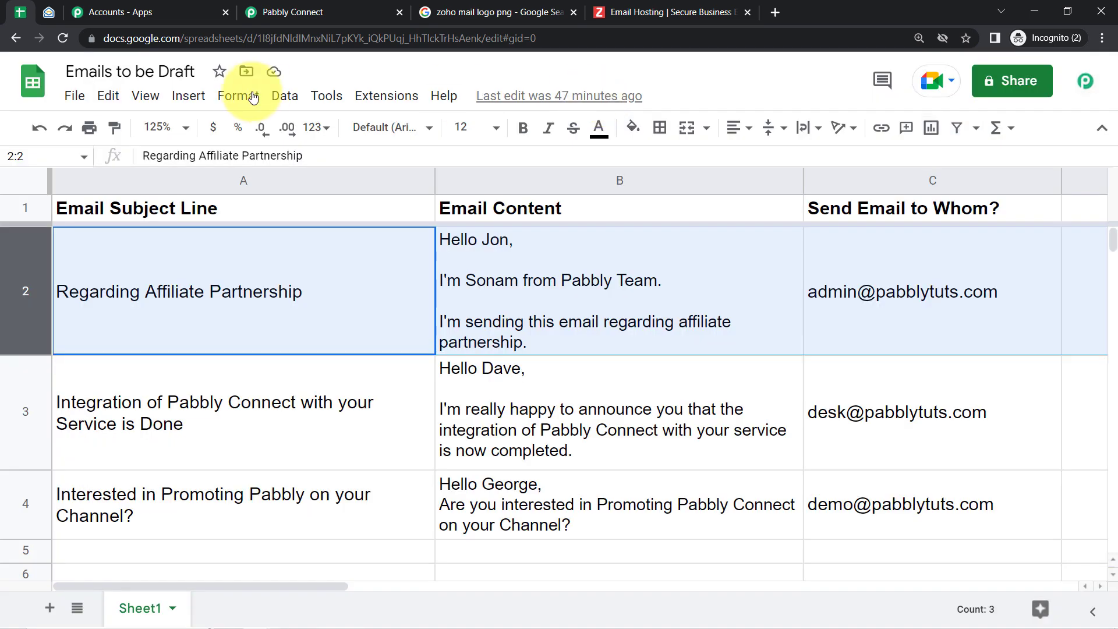
- Open the Initial Setup of the Pabbly Connect Webhooks add-on for the spreadsheet
click(387, 97)
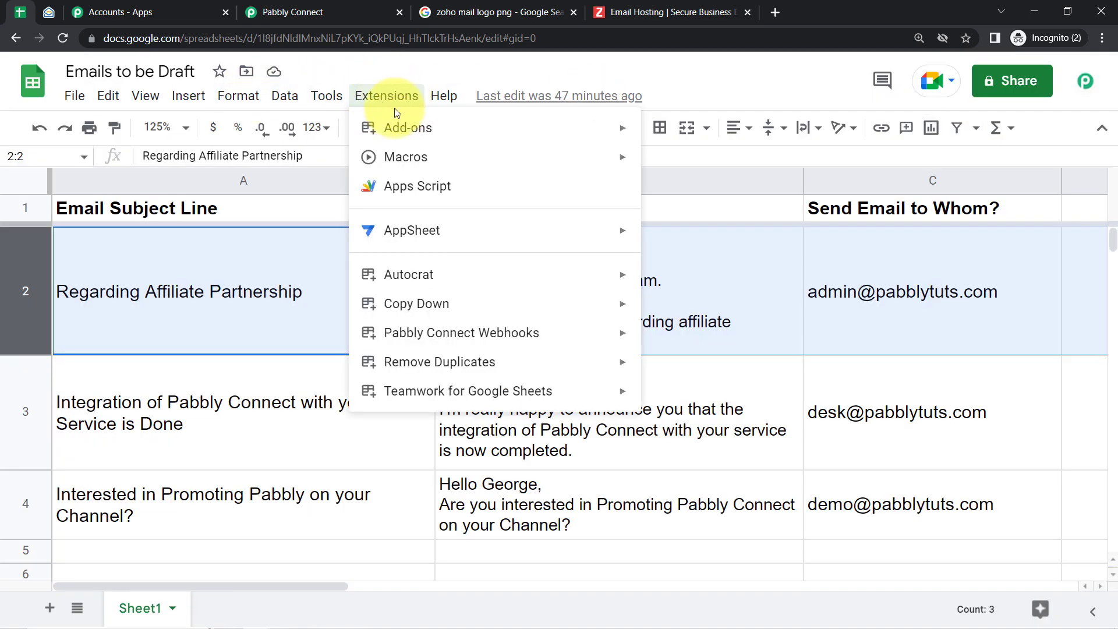
mouse_move(521, 336)
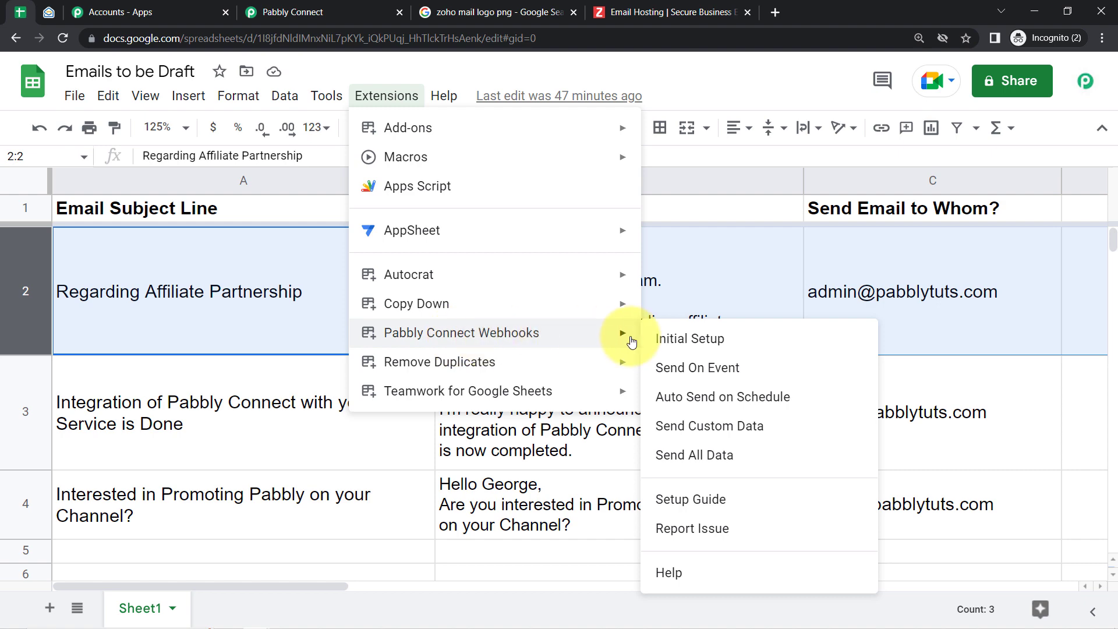
click(709, 345)
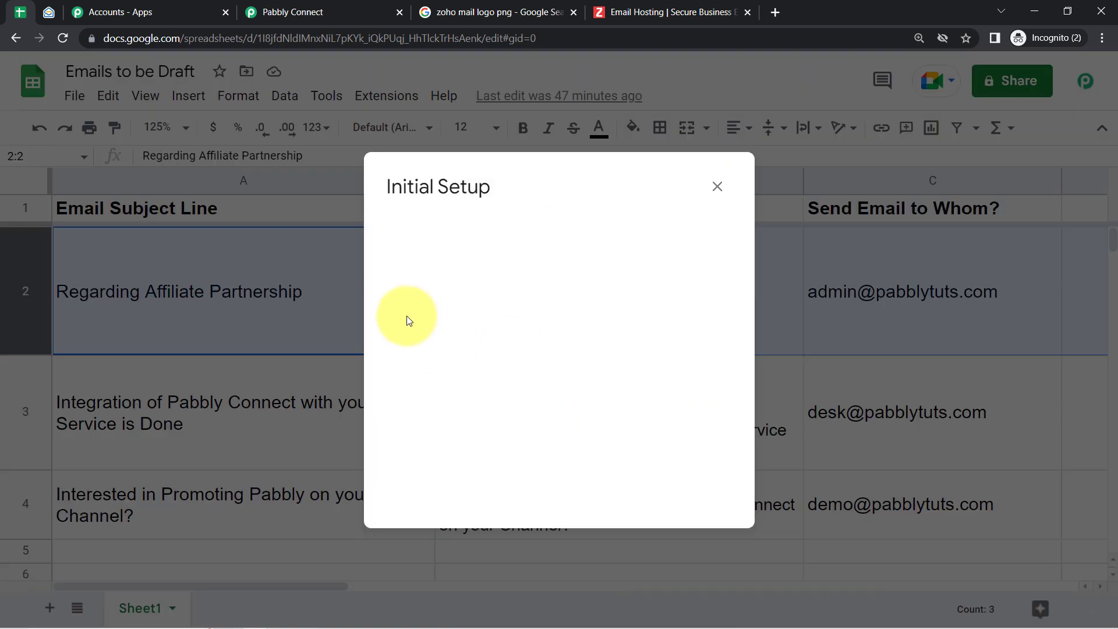
- Copy the webhook URL from the Pabbly Connect workflow again and paste it as the webhook URL in the spreadsheet's Initial Setup
click(334, 14)
click(847, 230)
click(900, 243)
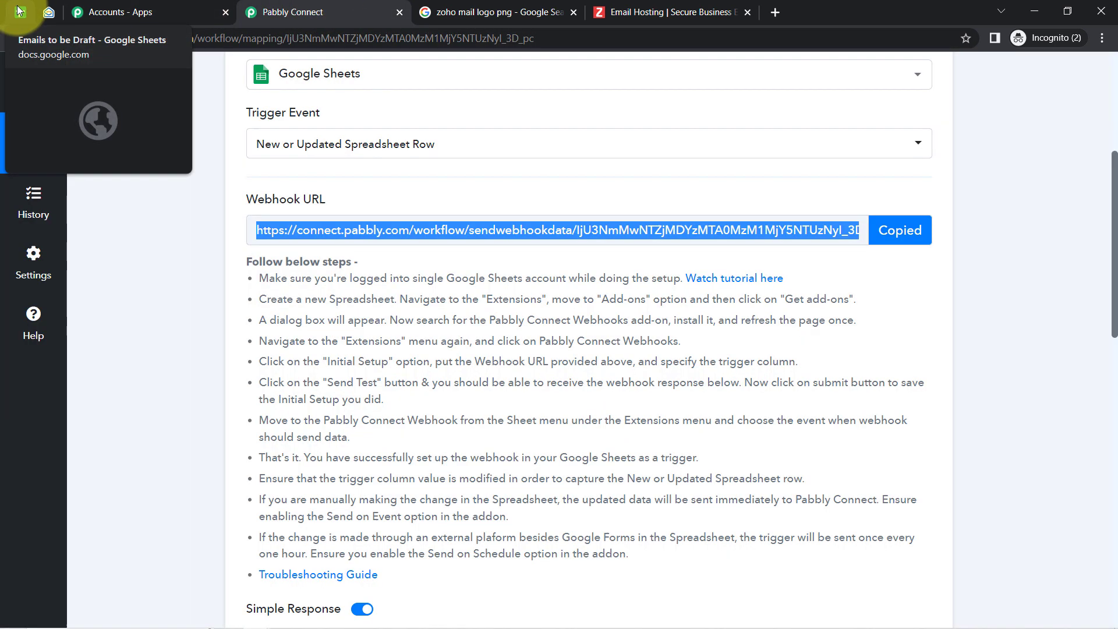
click(19, 10)
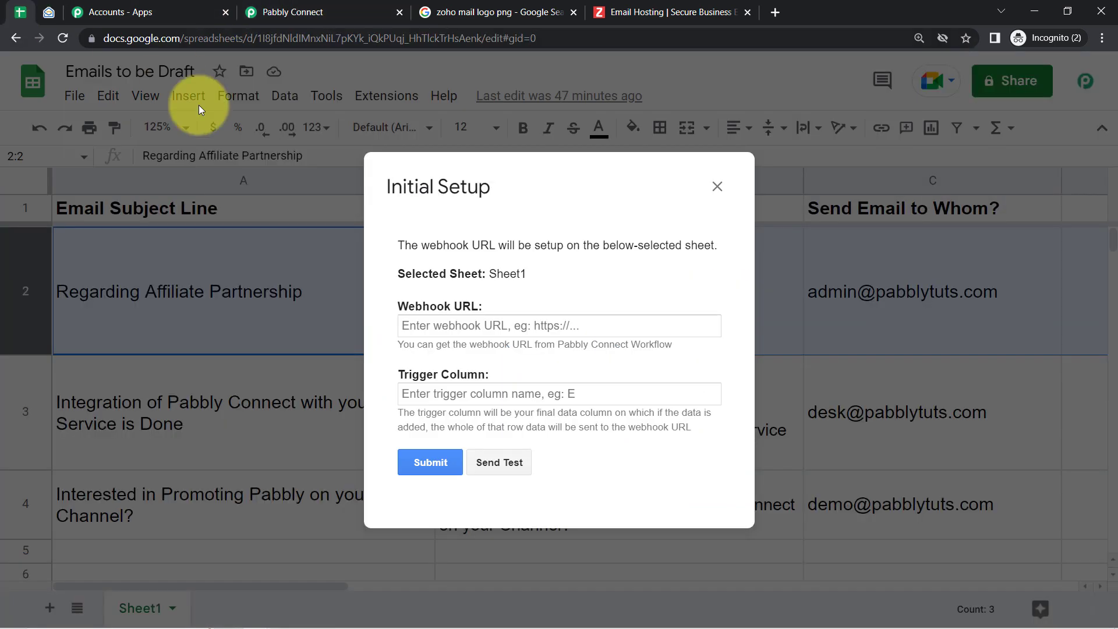
click(447, 324)
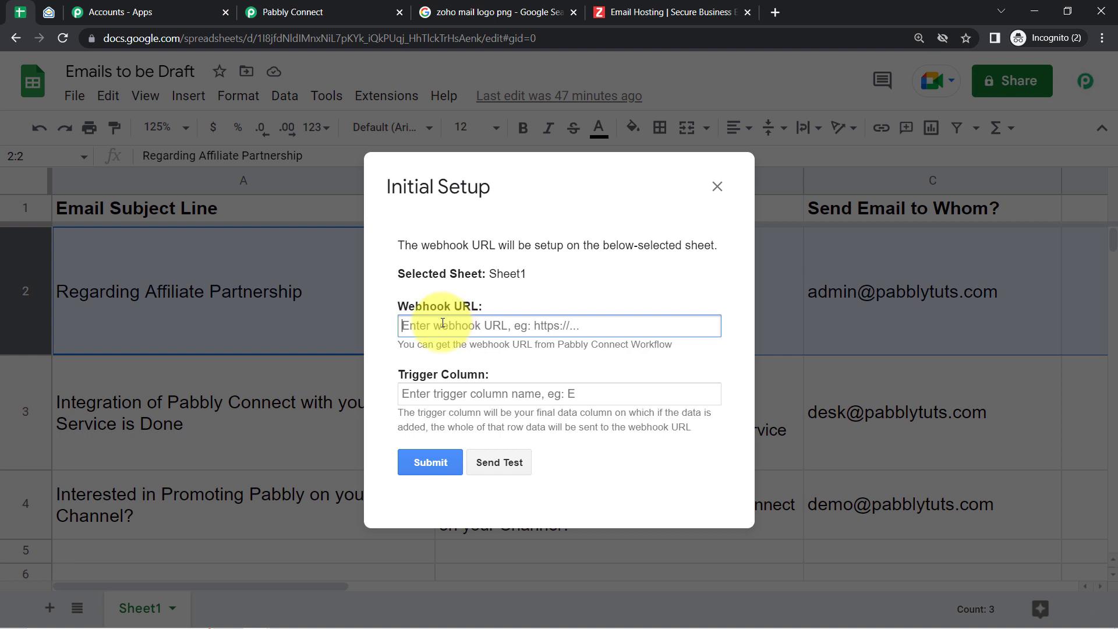
key(ctrl+v)
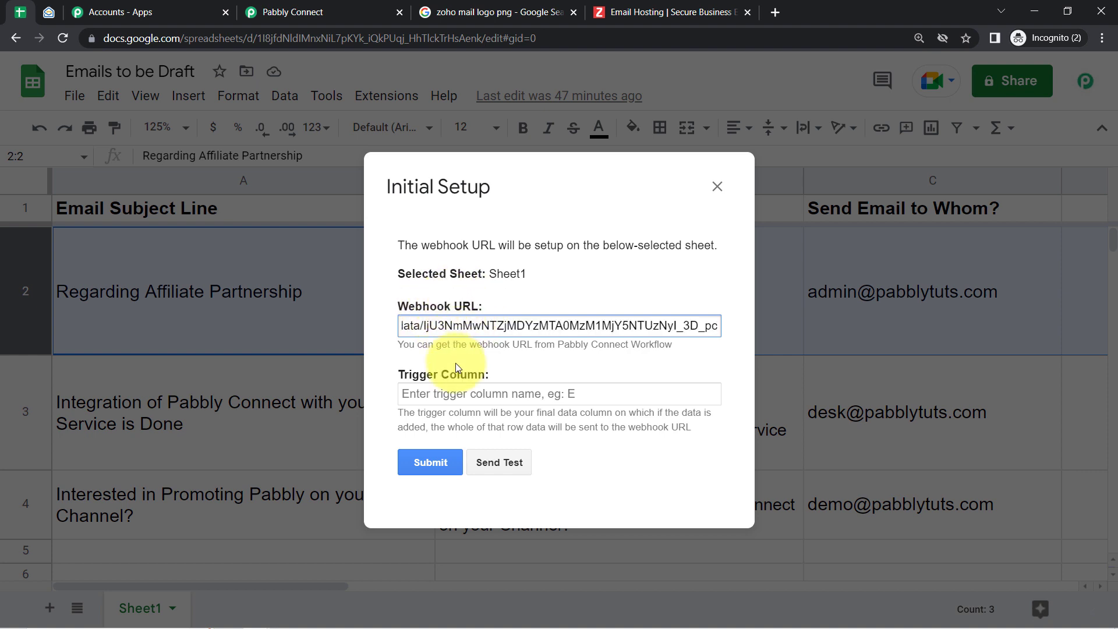
- Move the Initial Setup dialog aside and set the trigger column to C, the sheet's final data column
drag(402, 372, 457, 375)
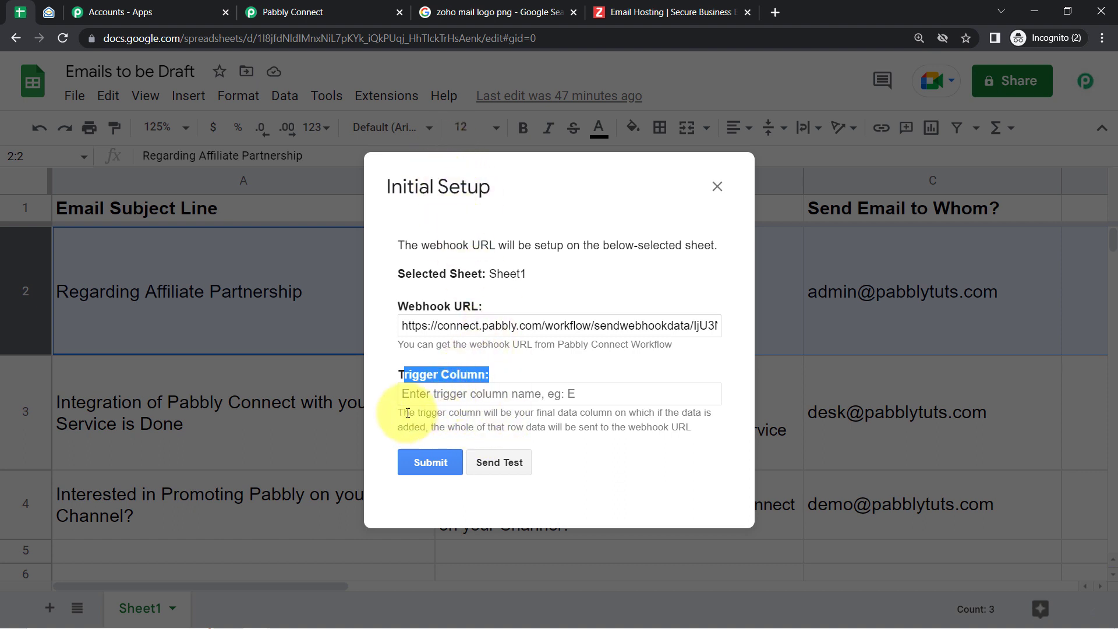
drag(407, 413, 688, 430)
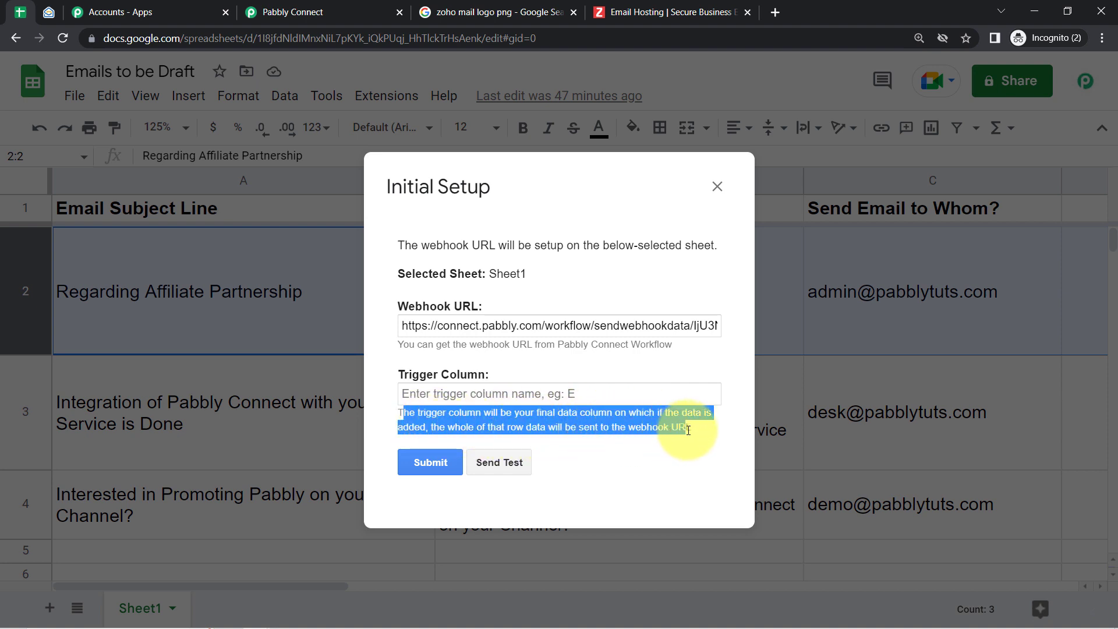
drag(471, 192, 318, 160)
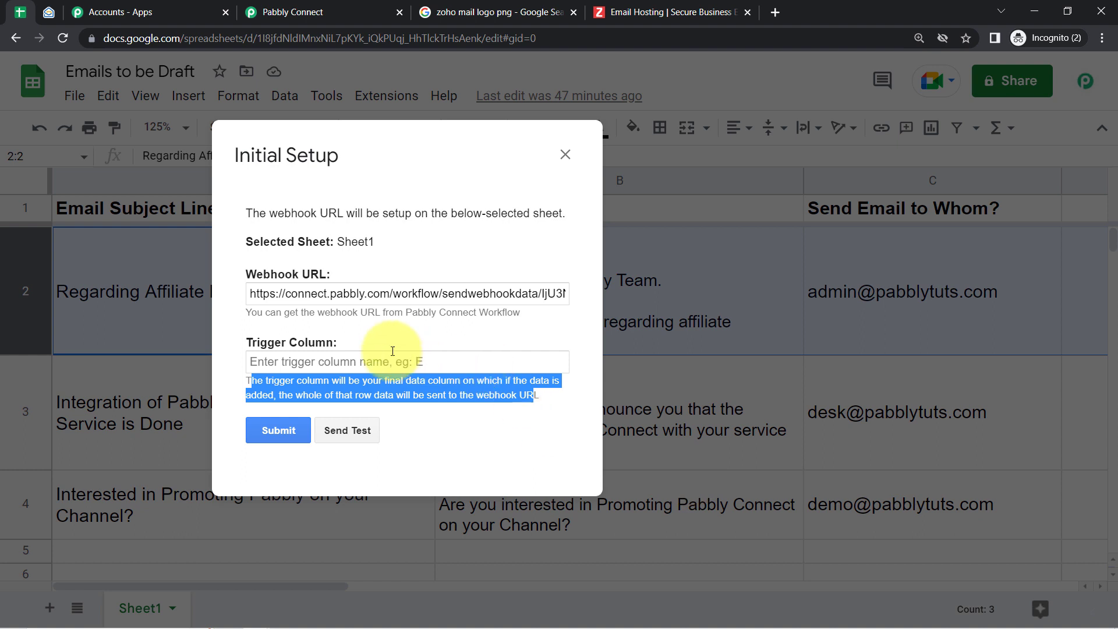
click(313, 364)
text(C)
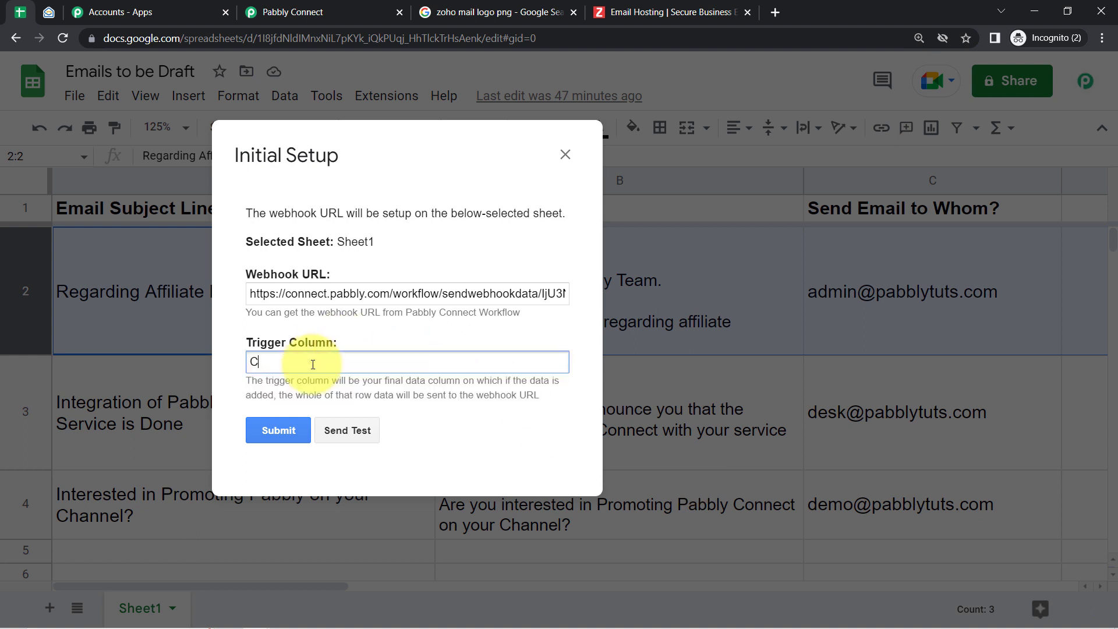
- Send test data from the add-on and check the trigger column and spreadsheet name in the response received in Pabbly Connect
click(333, 431)
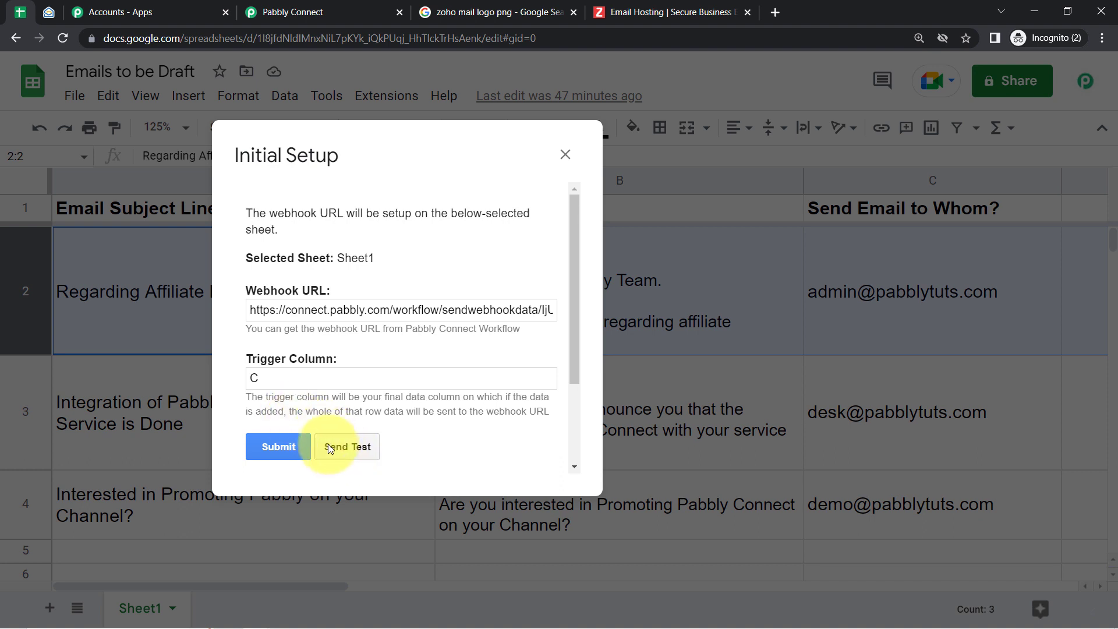
drag(571, 284, 568, 397)
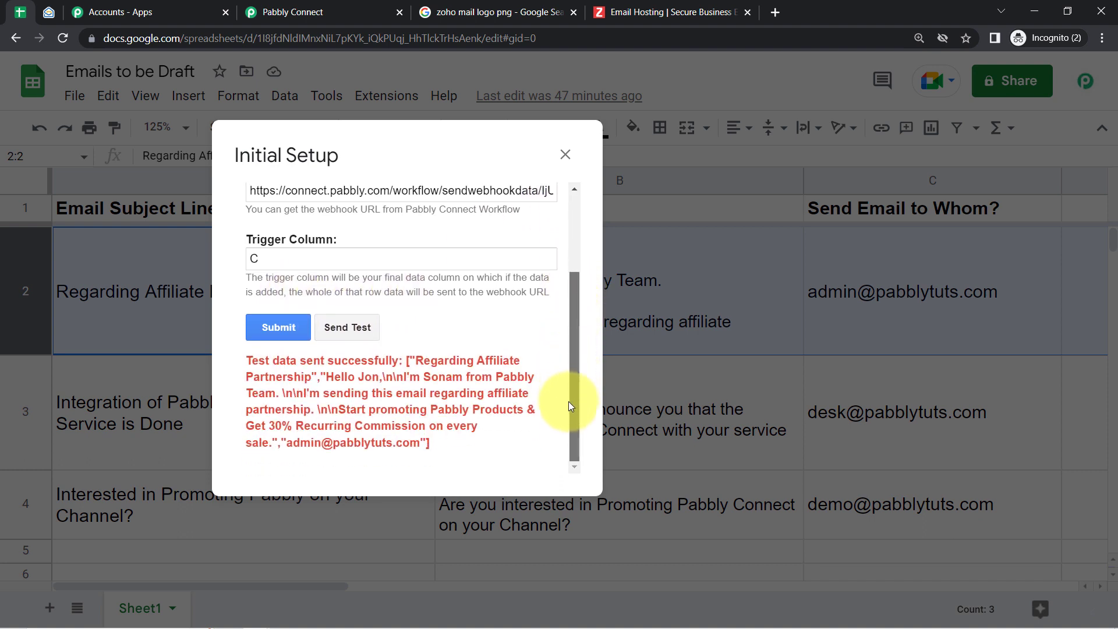
drag(258, 361, 399, 366)
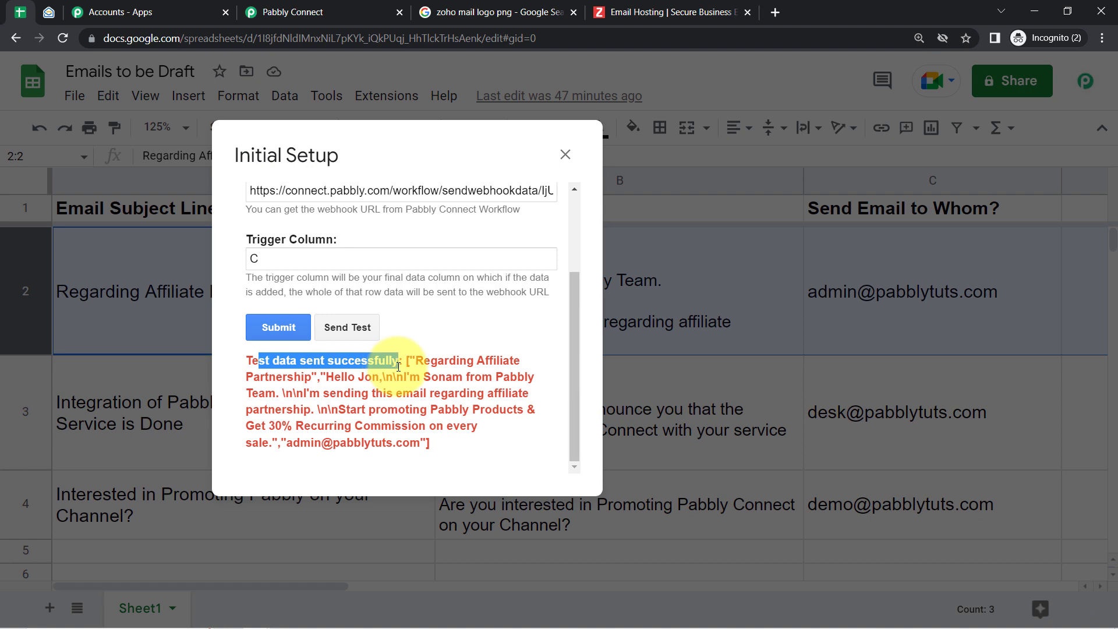
click(340, 7)
drag(1113, 187, 1100, 299)
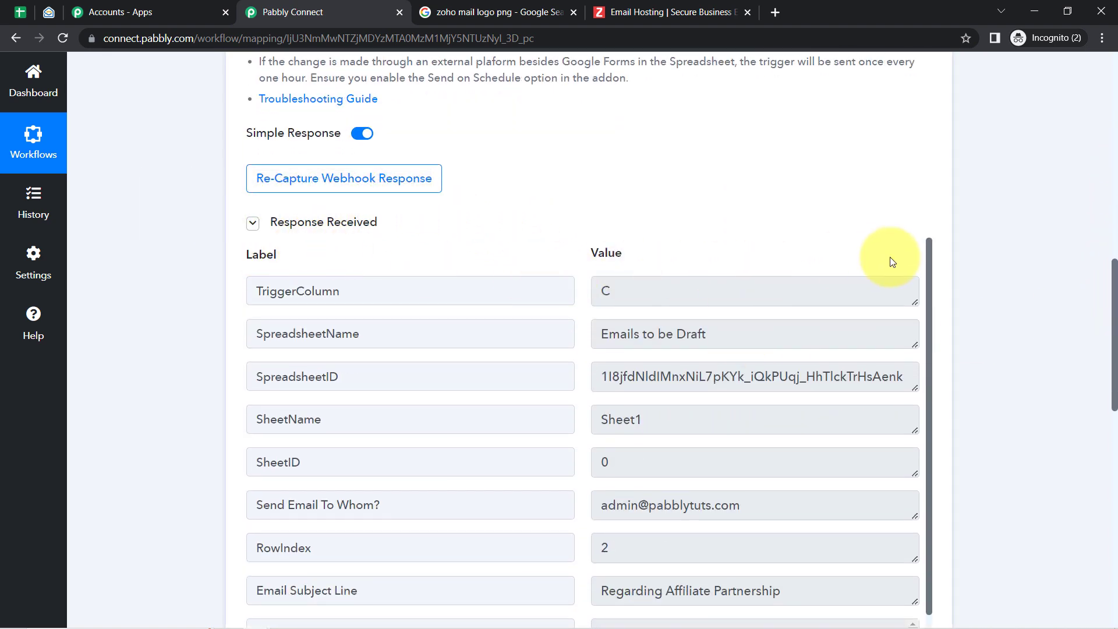
click(616, 287)
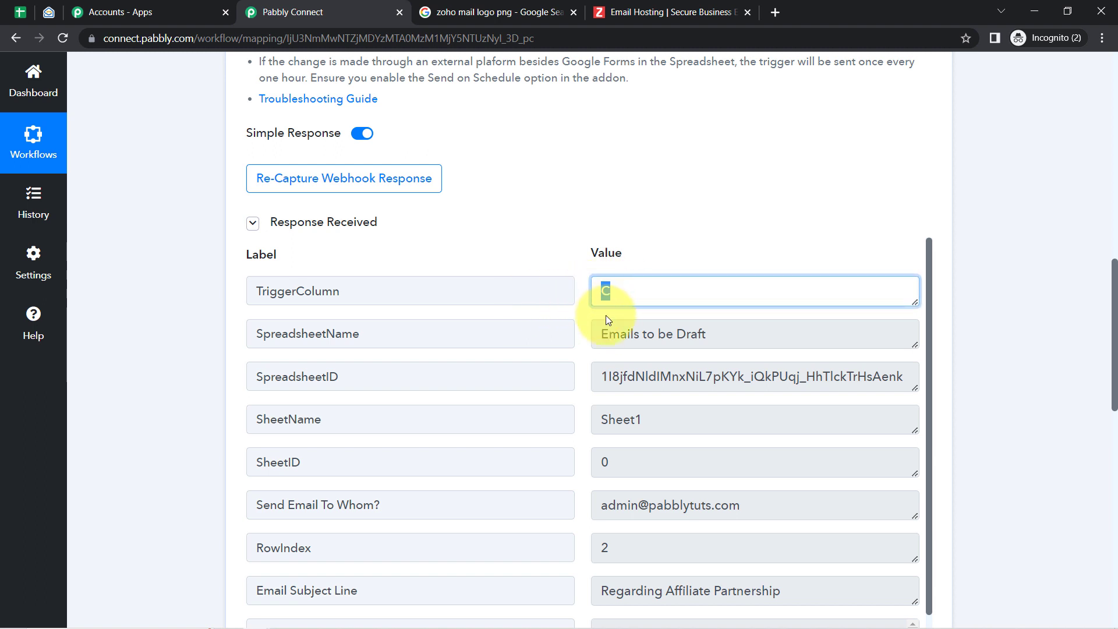
triple_click(656, 333)
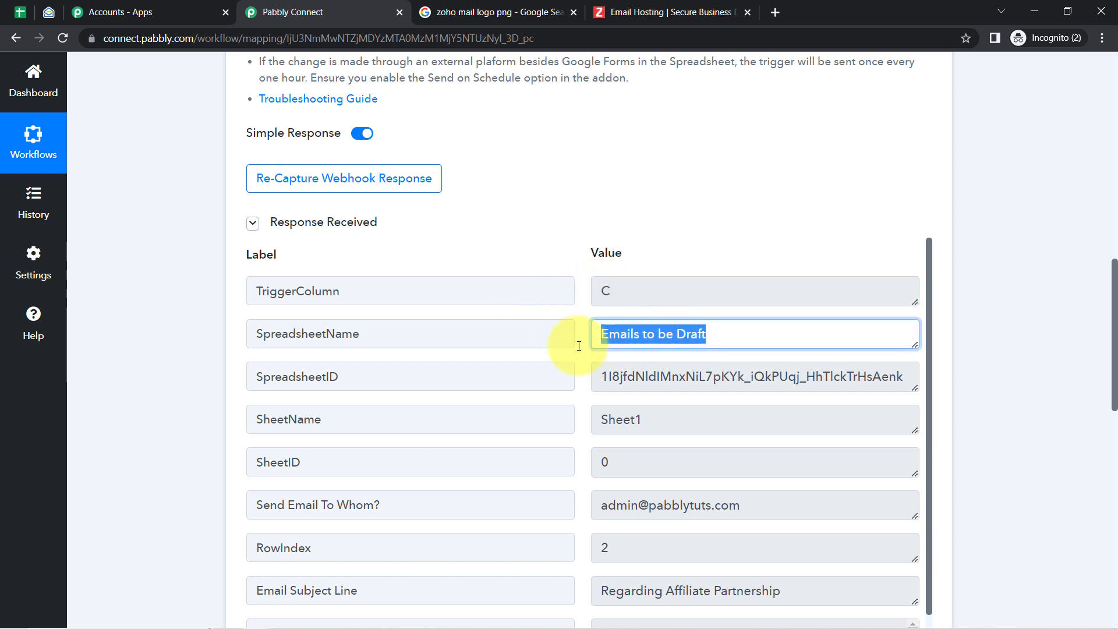
- Return to the spreadsheet, submit the webhook's Initial Setup and close the dialog
click(12, 16)
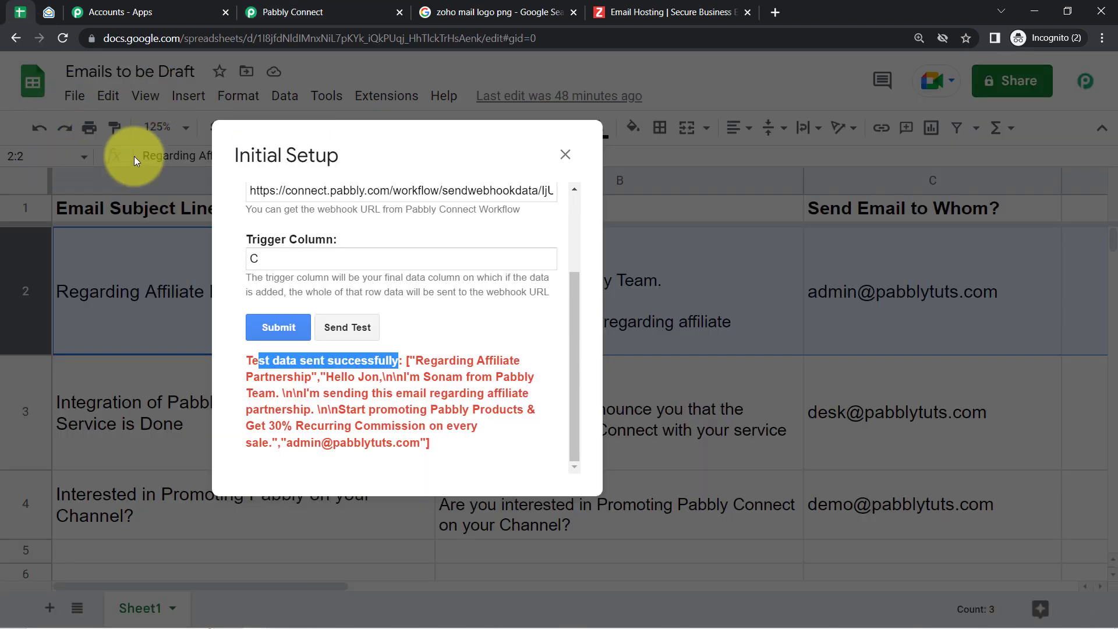
click(280, 328)
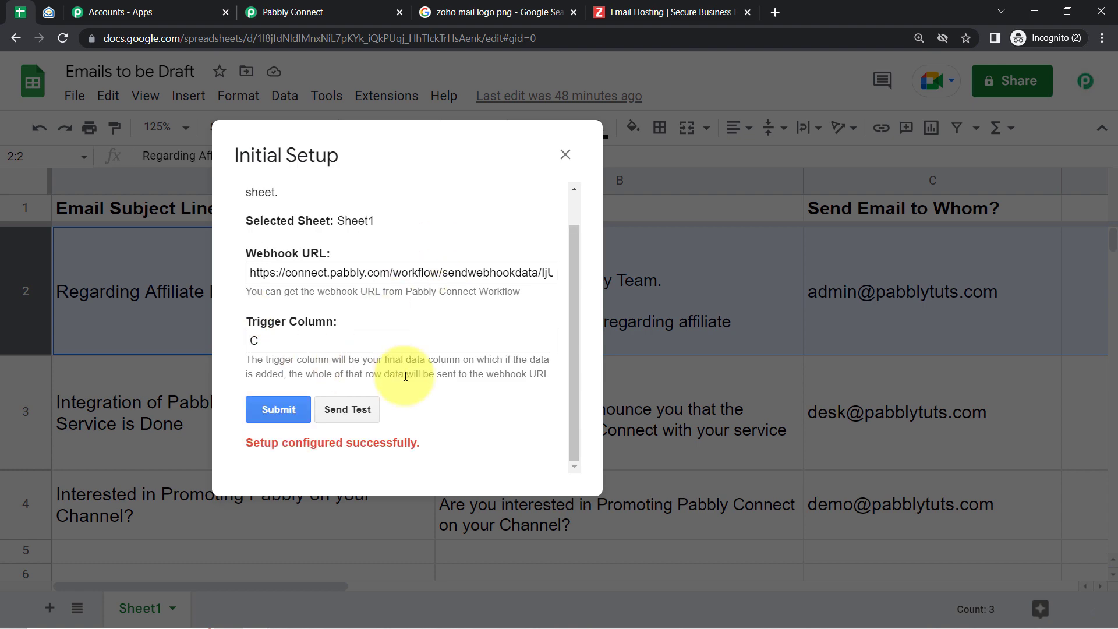
drag(253, 442, 410, 442)
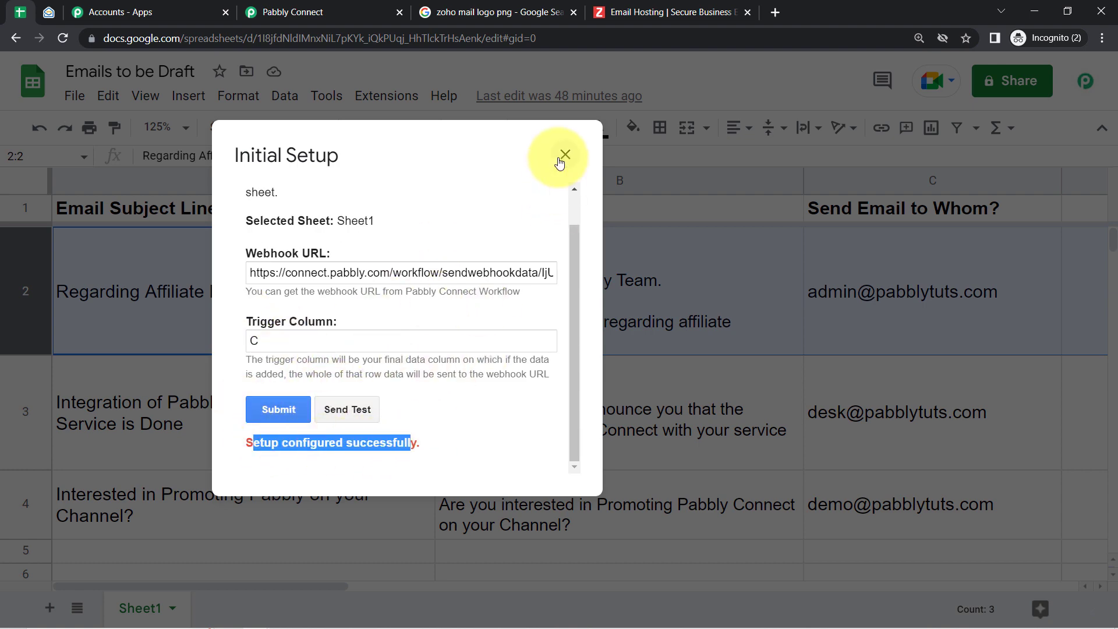
click(559, 158)
click(291, 300)
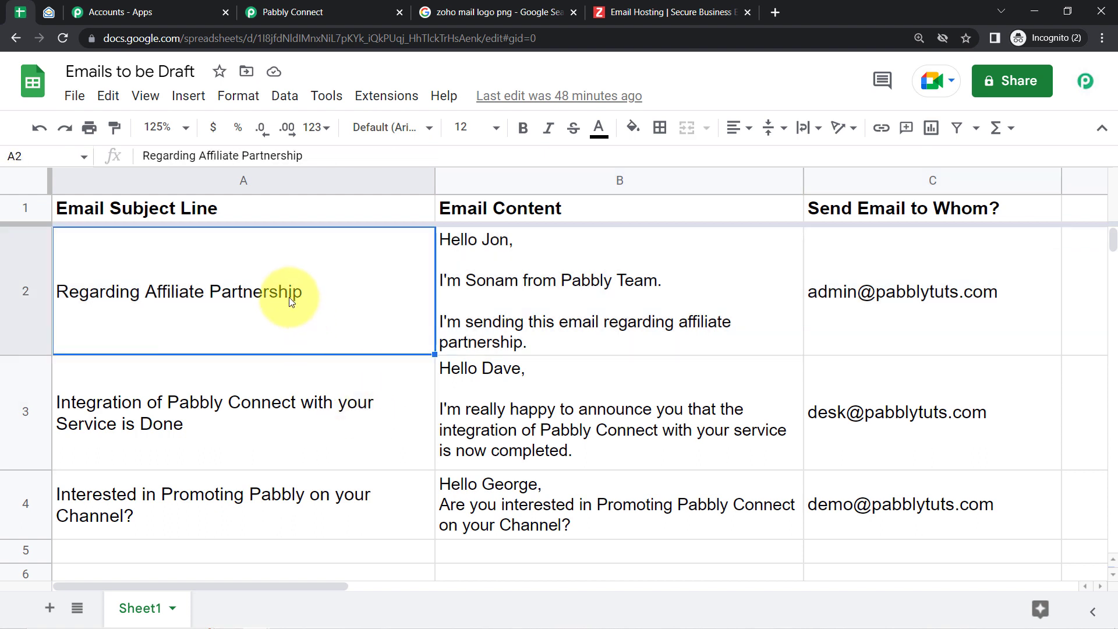
- Review the three column headers and the first data row's subject line in the spreadsheet
click(125, 219)
click(534, 214)
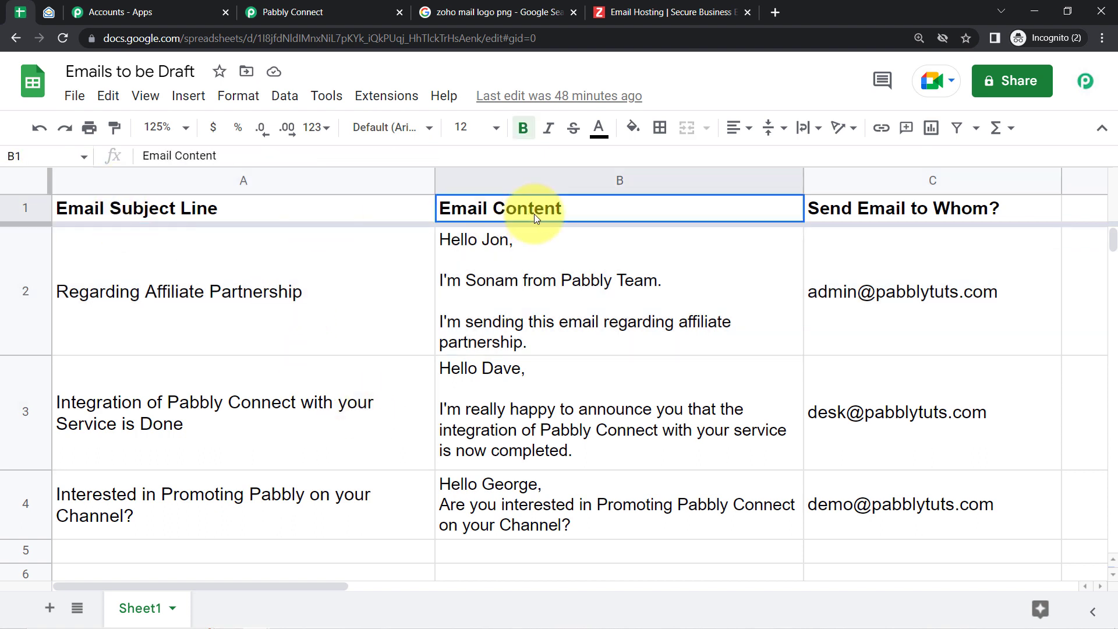
click(863, 208)
click(142, 279)
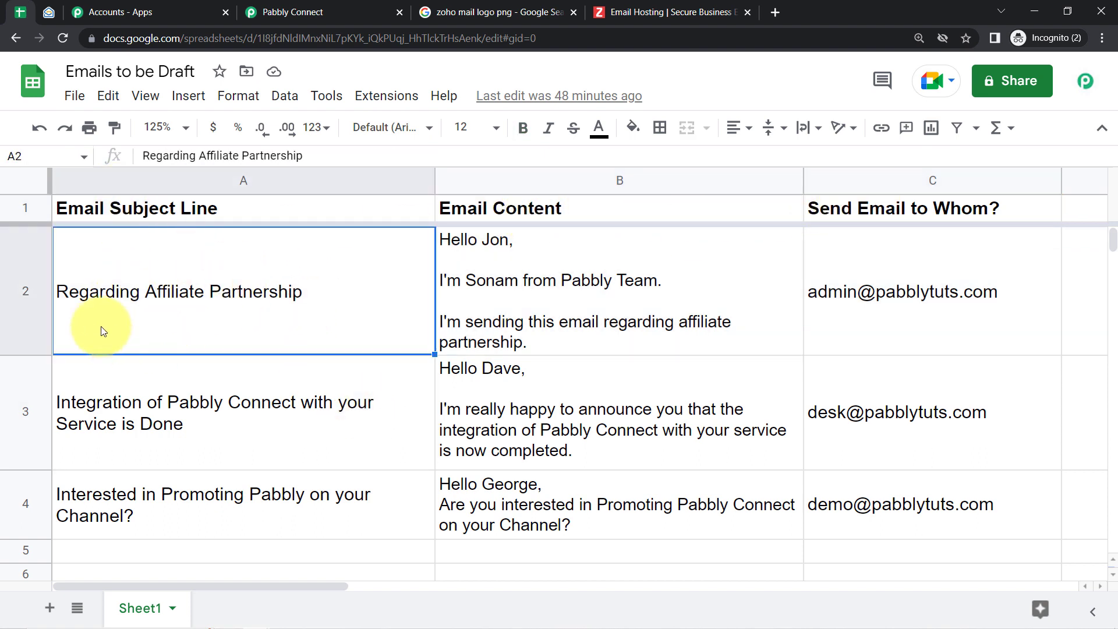
- Switch to Pabbly Connect and read the email subject line and the full email content in the received response
click(240, 11)
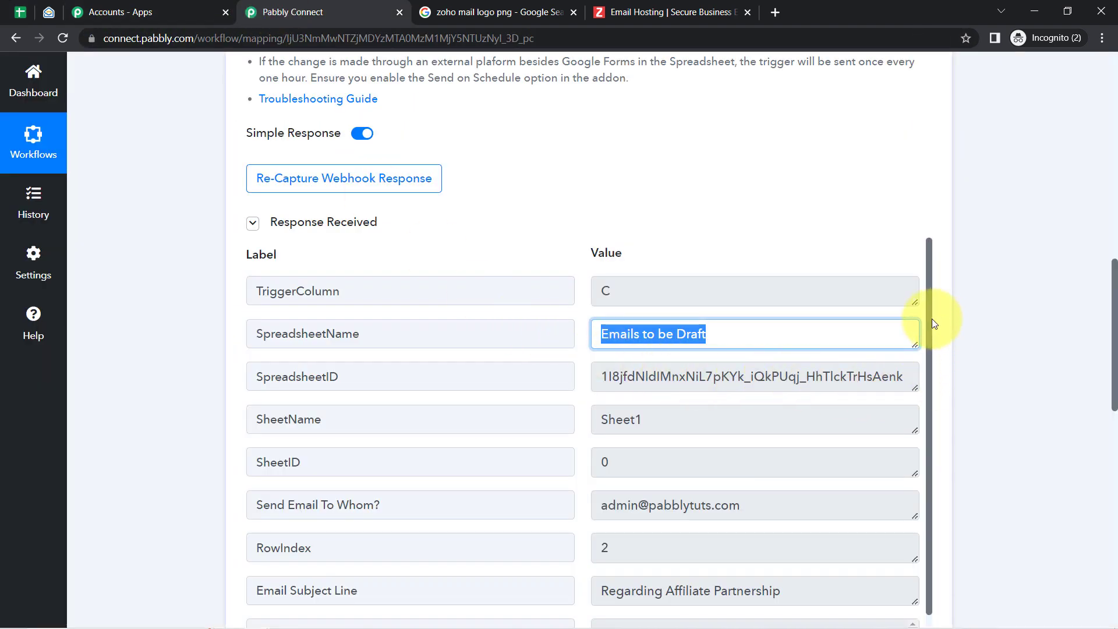
scroll(912, 410, down, 1)
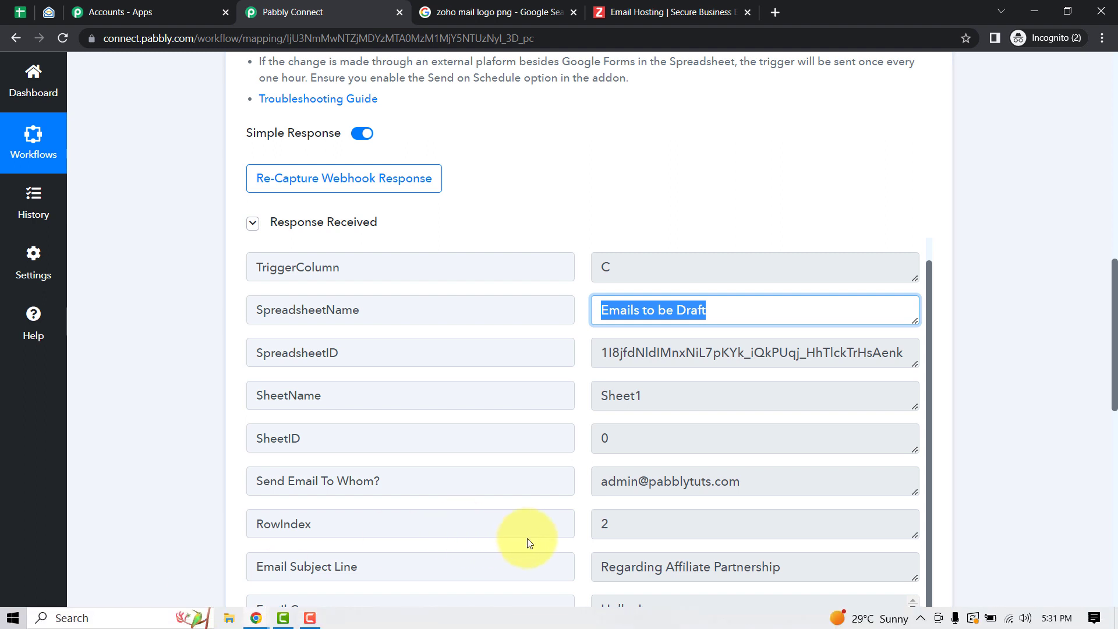
drag(616, 567, 704, 566)
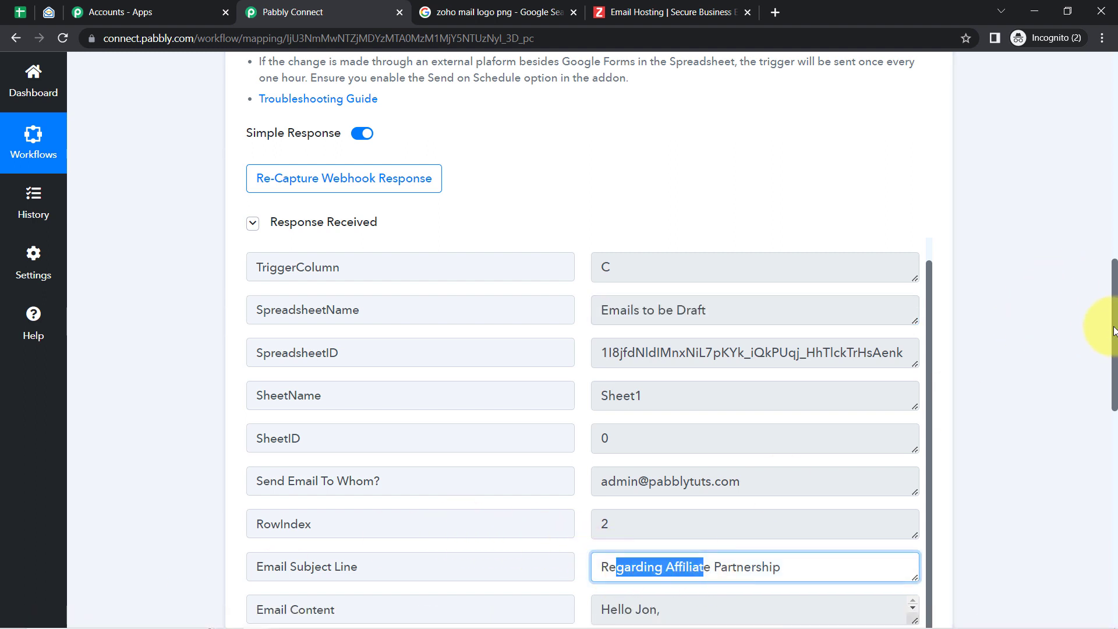
drag(1115, 319, 1111, 350)
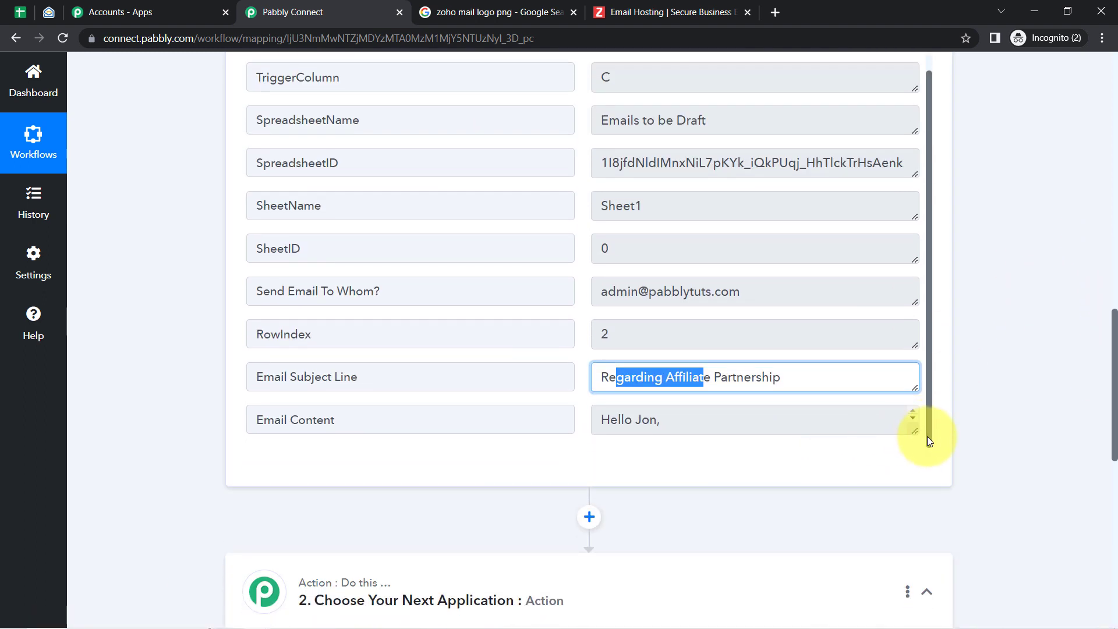
drag(918, 432, 909, 499)
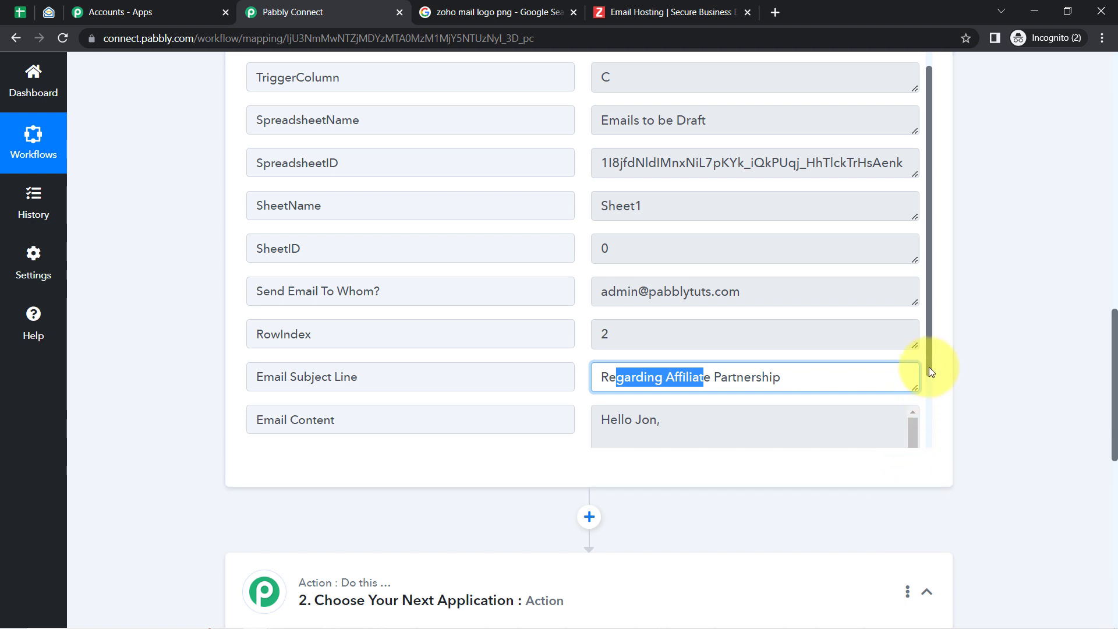
drag(930, 340, 935, 442)
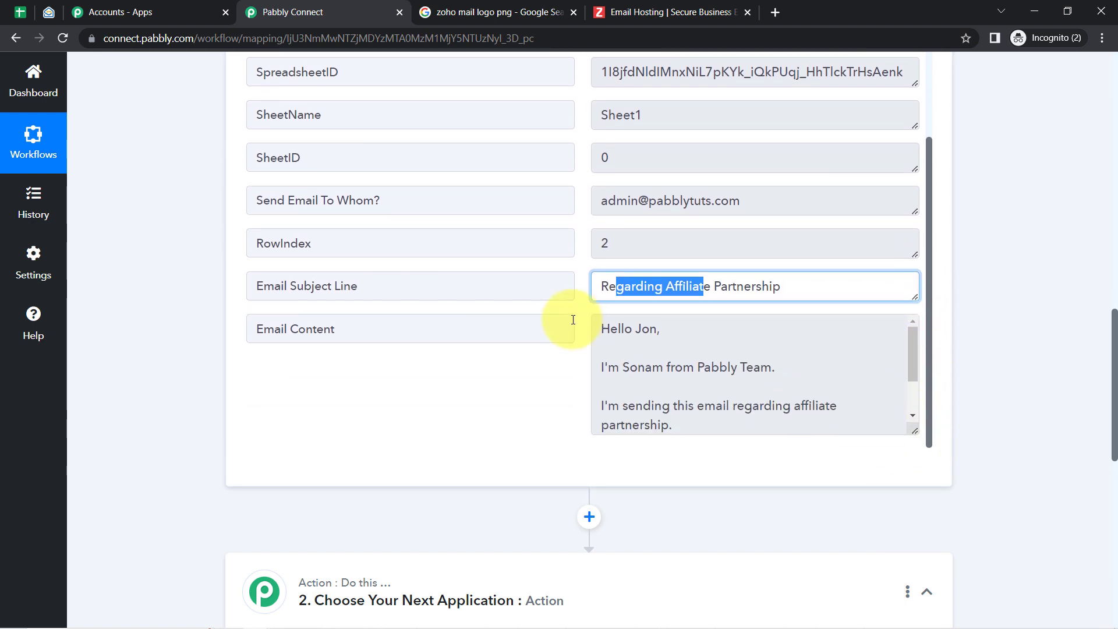
drag(616, 330, 730, 367)
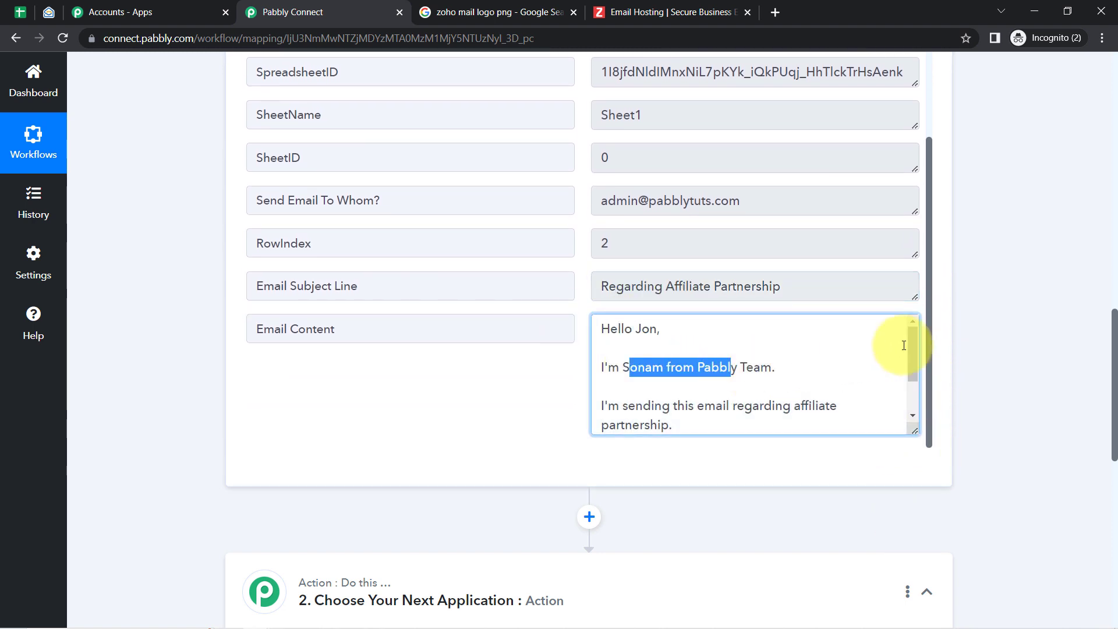
drag(910, 340, 912, 373)
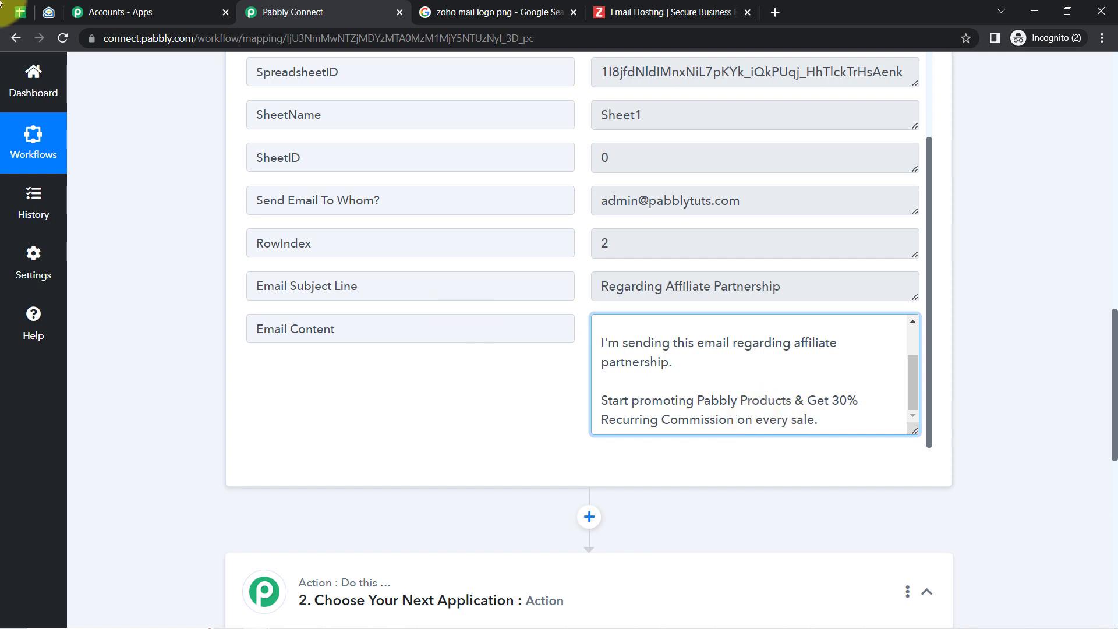
- Compare the first data row's email content and recipient in the spreadsheet with the response received in Pabbly Connect
click(21, 11)
click(578, 298)
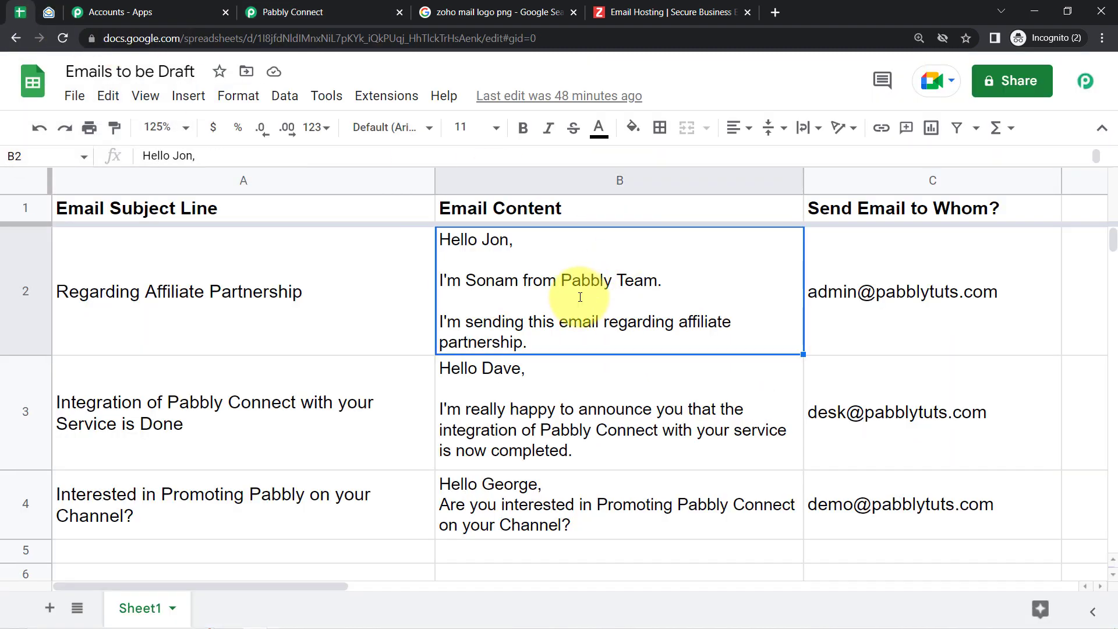
double_click(578, 299)
drag(460, 237, 838, 352)
click(314, 323)
click(881, 286)
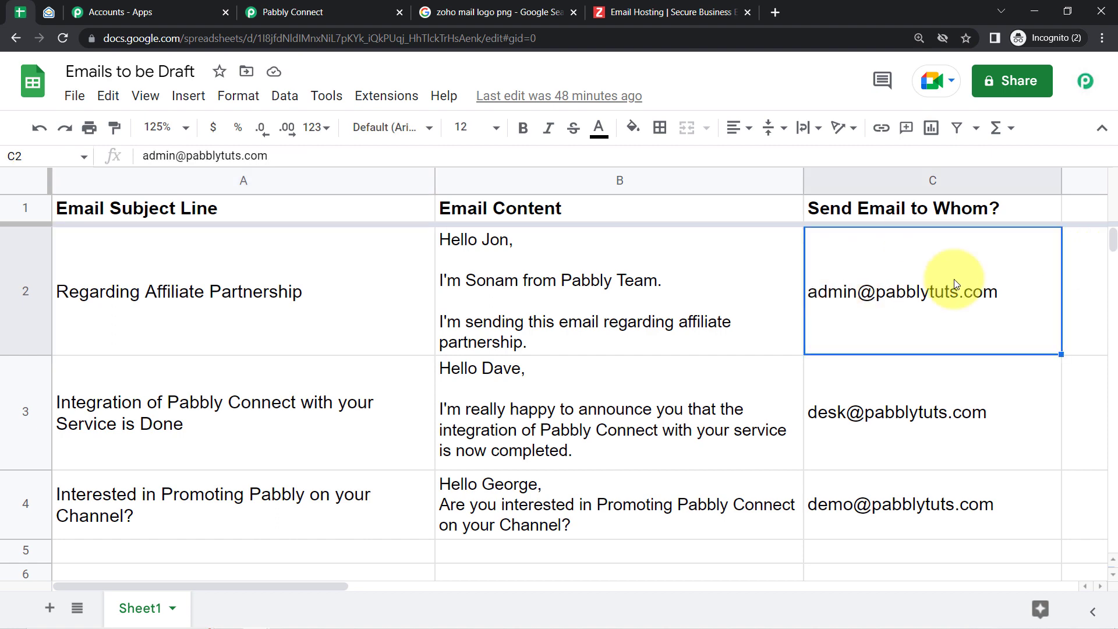
click(300, 8)
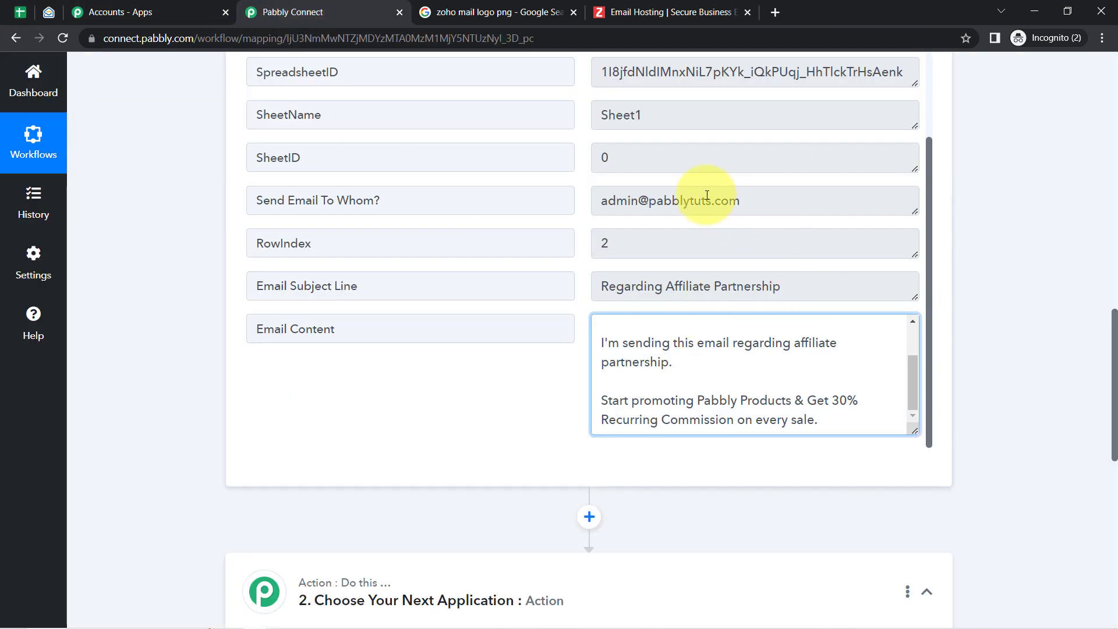
triple_click(694, 208)
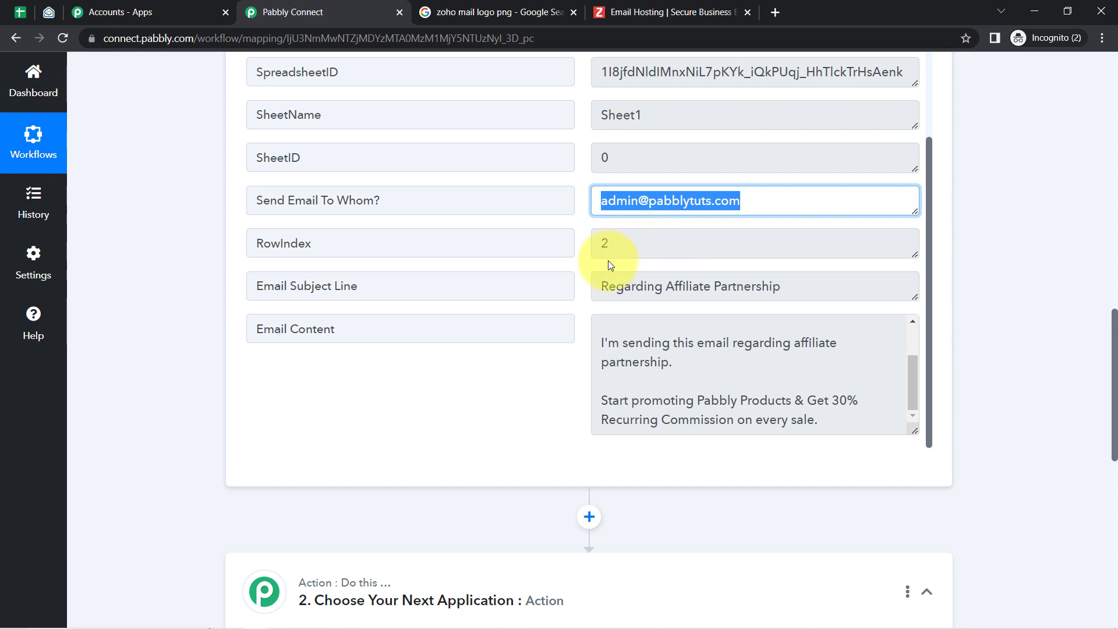
- Return to the spreadsheet and review the existing email rows and the empty cells of row 5
click(13, 10)
click(372, 274)
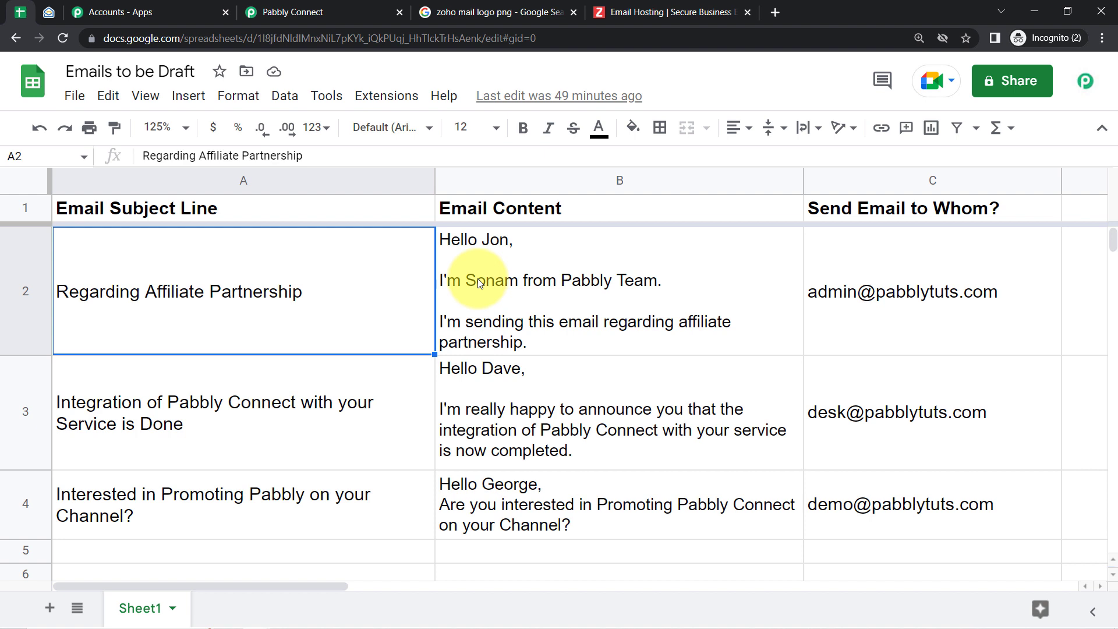
click(569, 274)
click(10, 288)
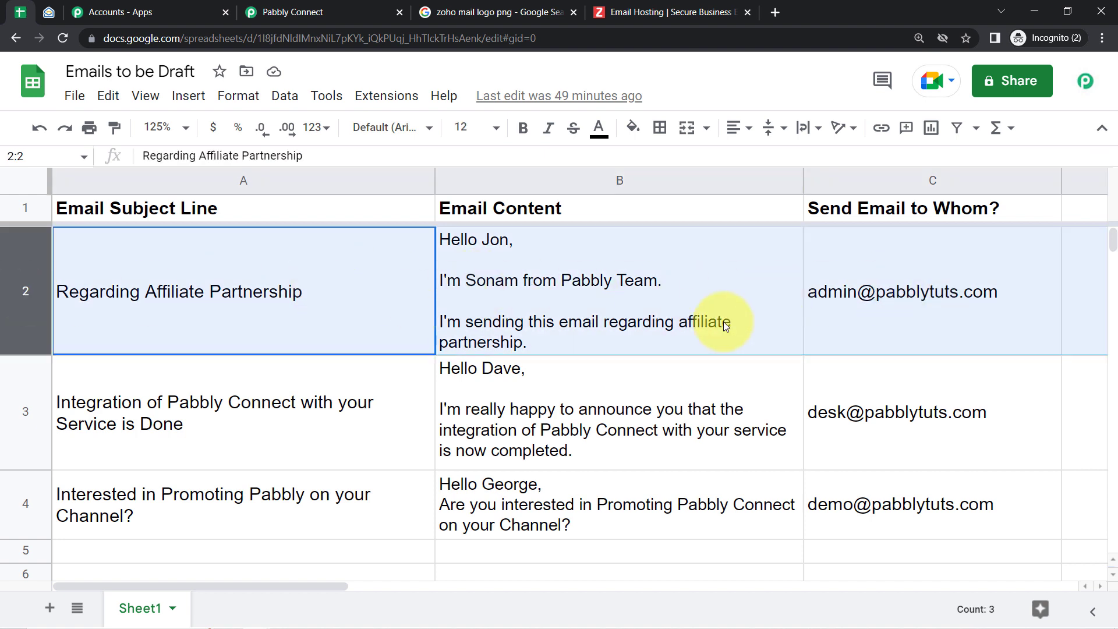
click(374, 408)
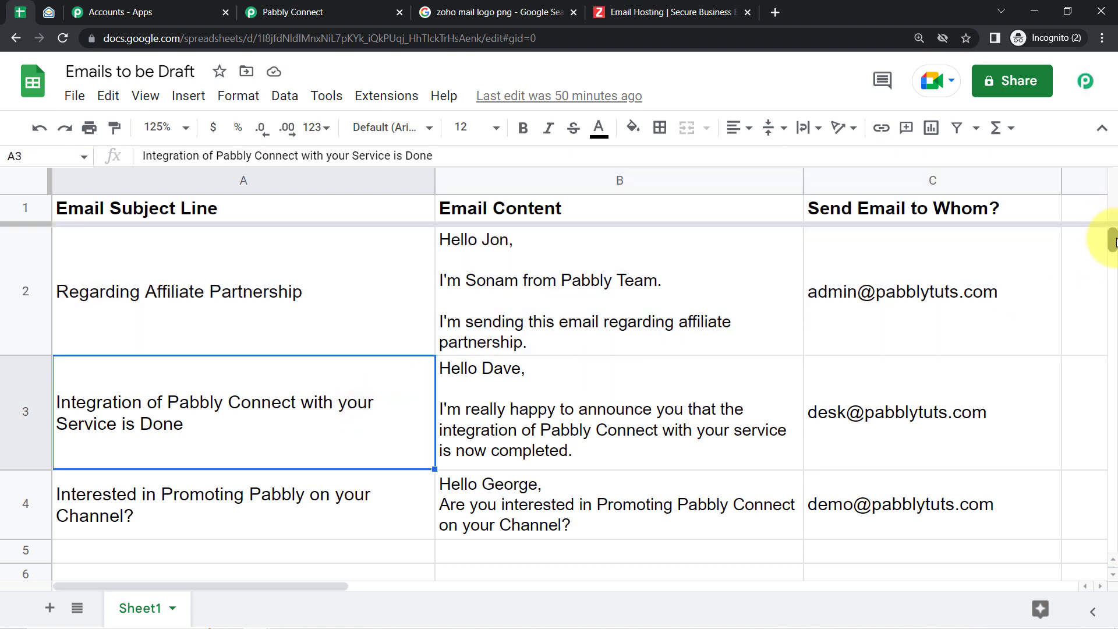
scroll(1113, 241, down, 5)
scroll(1114, 227, up, 5)
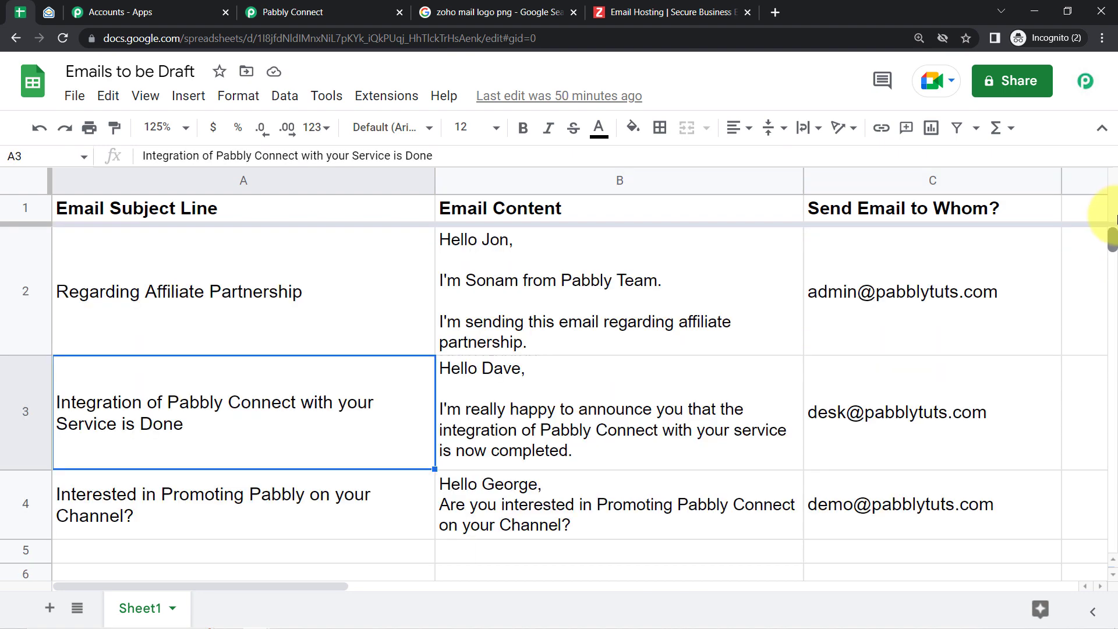
click(383, 547)
click(495, 549)
click(877, 546)
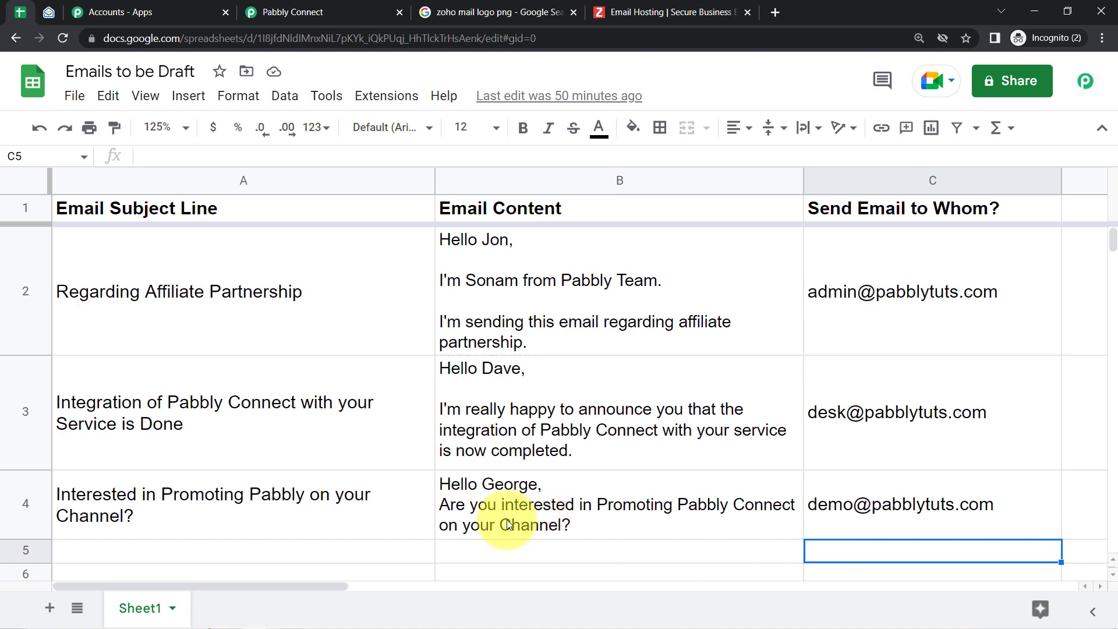
- Look over the data-sending options of the spreadsheet's Pabbly Connect Webhooks add-on, including Send All Data, without running any
click(253, 6)
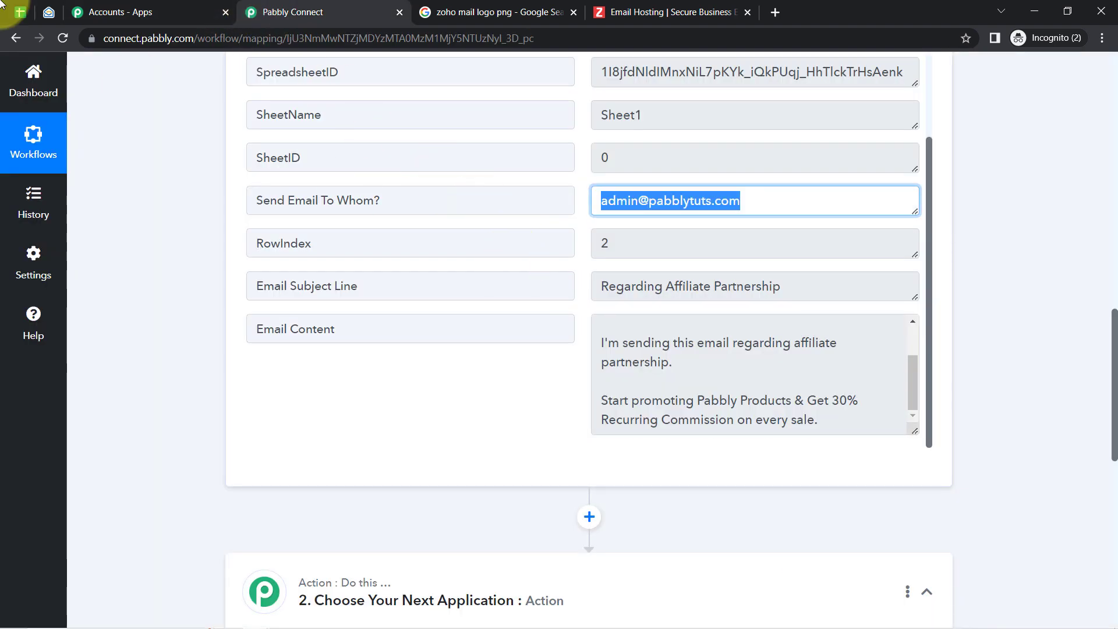
click(20, 13)
click(384, 97)
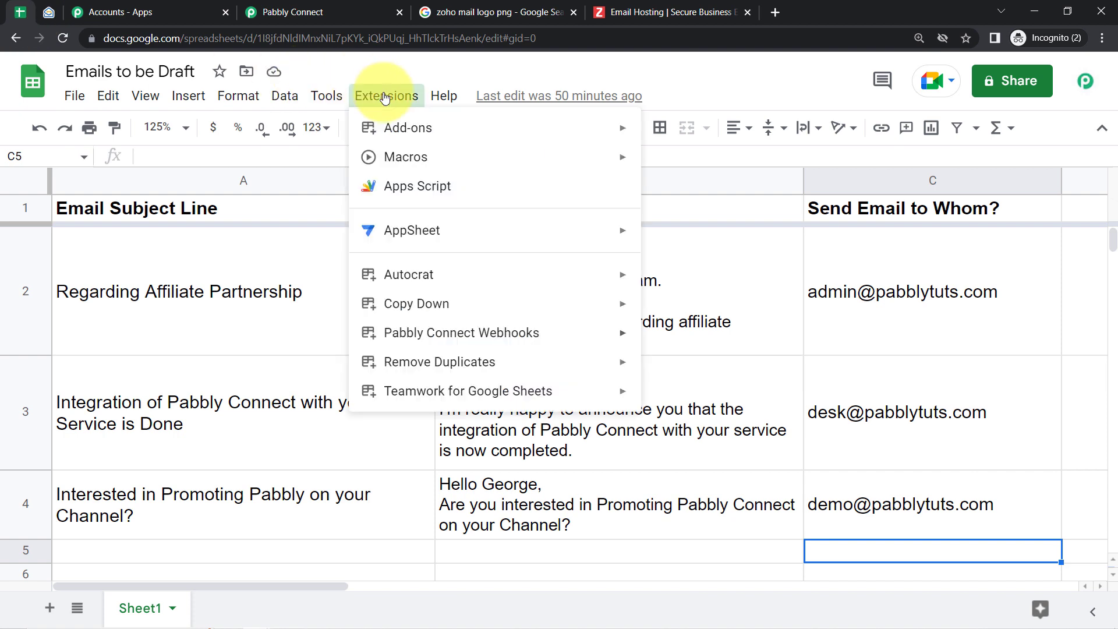
mouse_move(524, 342)
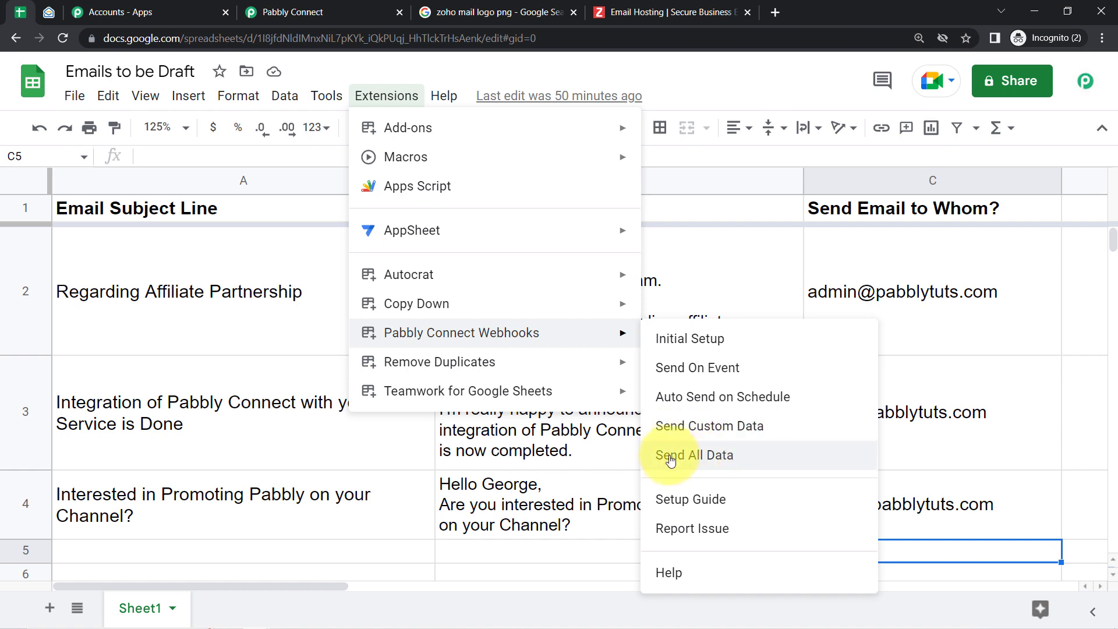
click(130, 460)
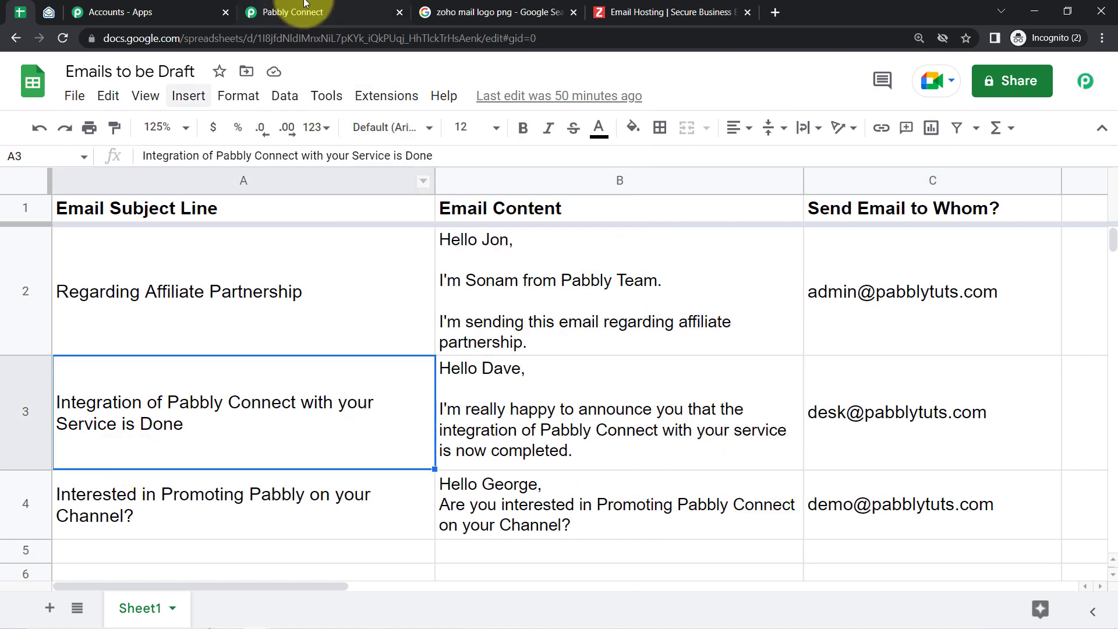
- In the Pabbly Connect workflow, choose Zoho Mail as the action app with Create Draft as the action event
click(291, 12)
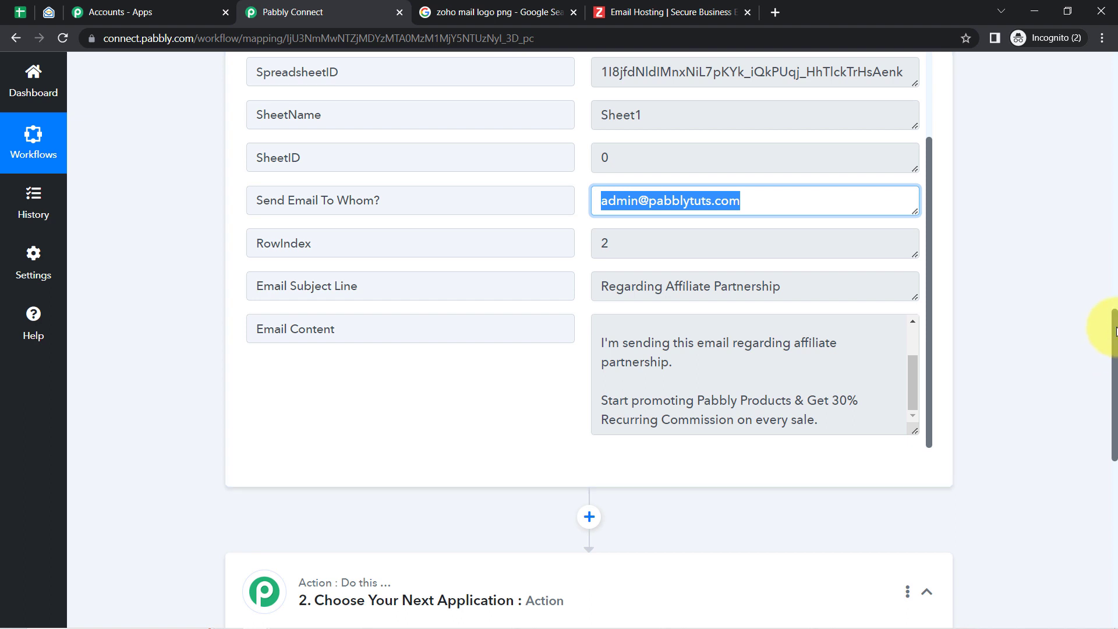
drag(1113, 329, 1111, 451)
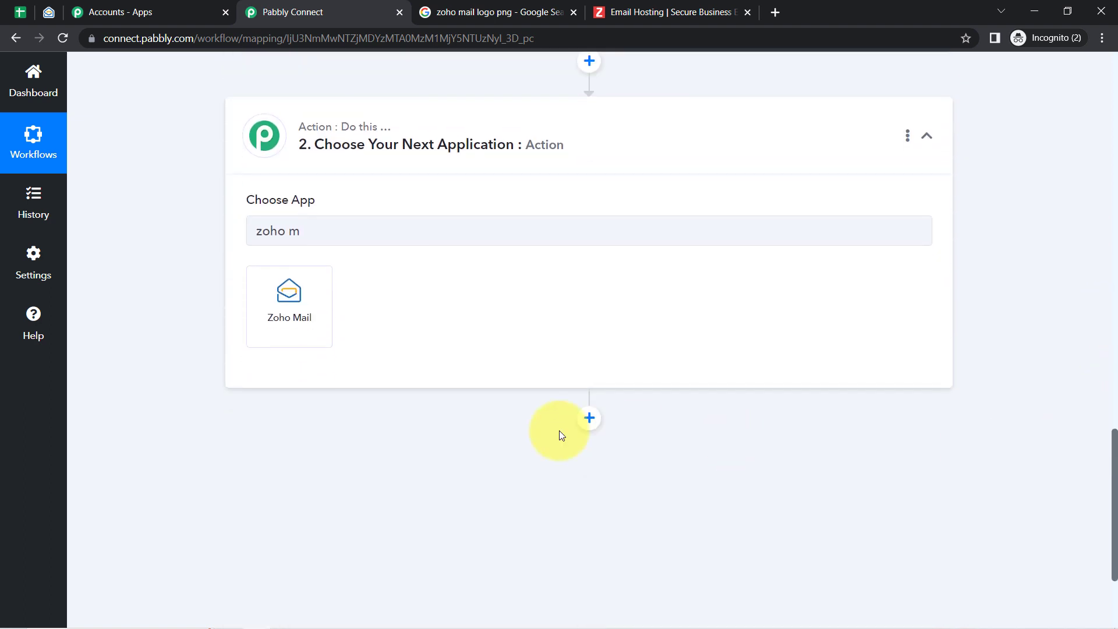
click(274, 312)
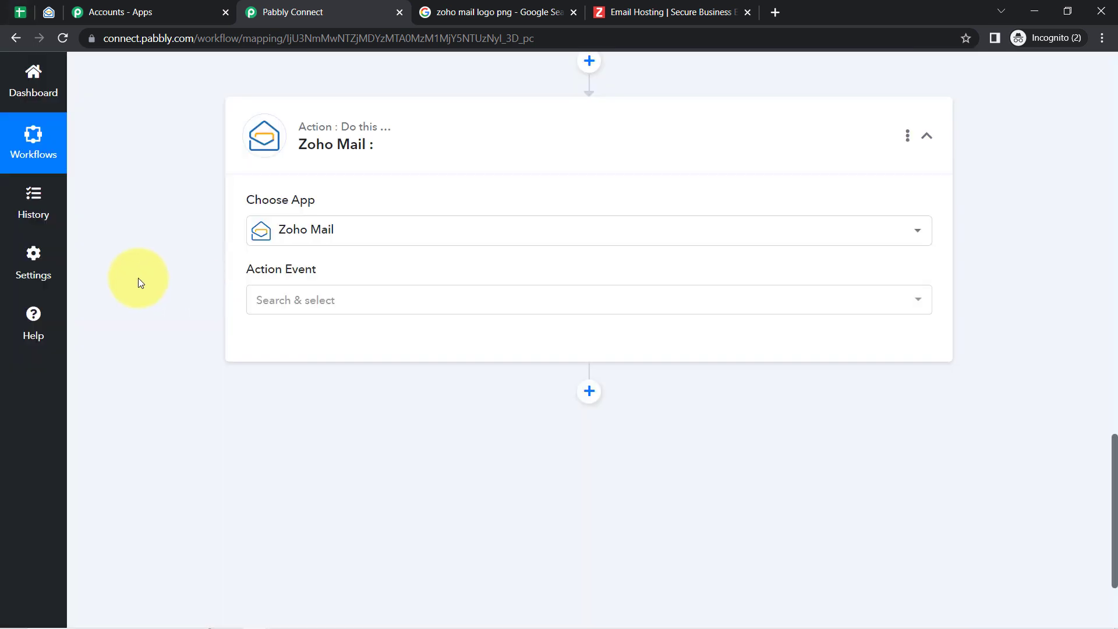
click(248, 296)
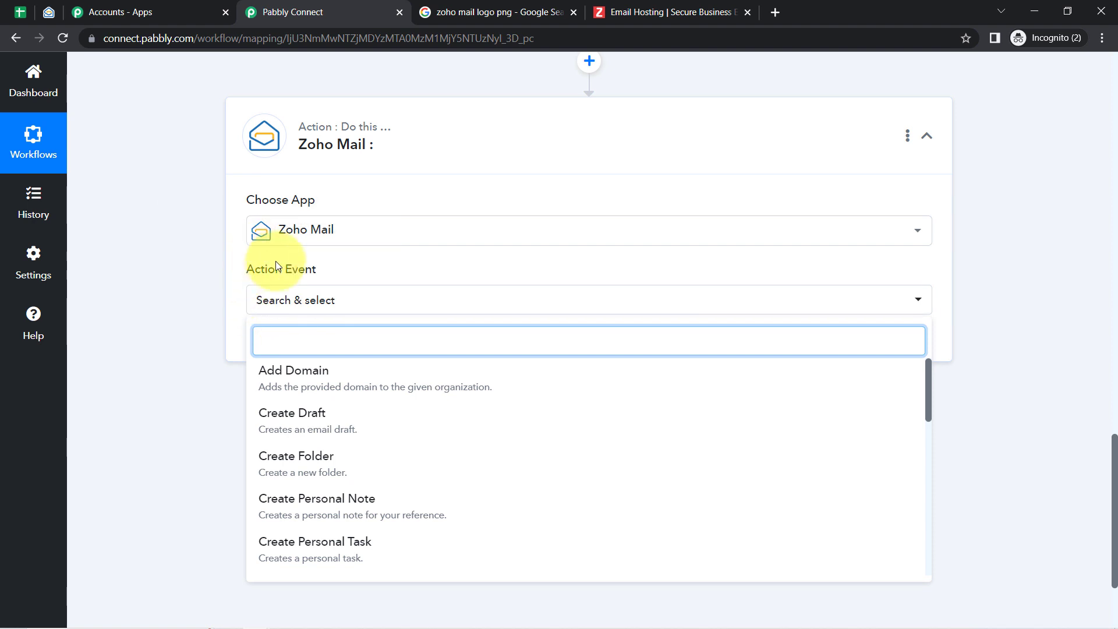
click(279, 415)
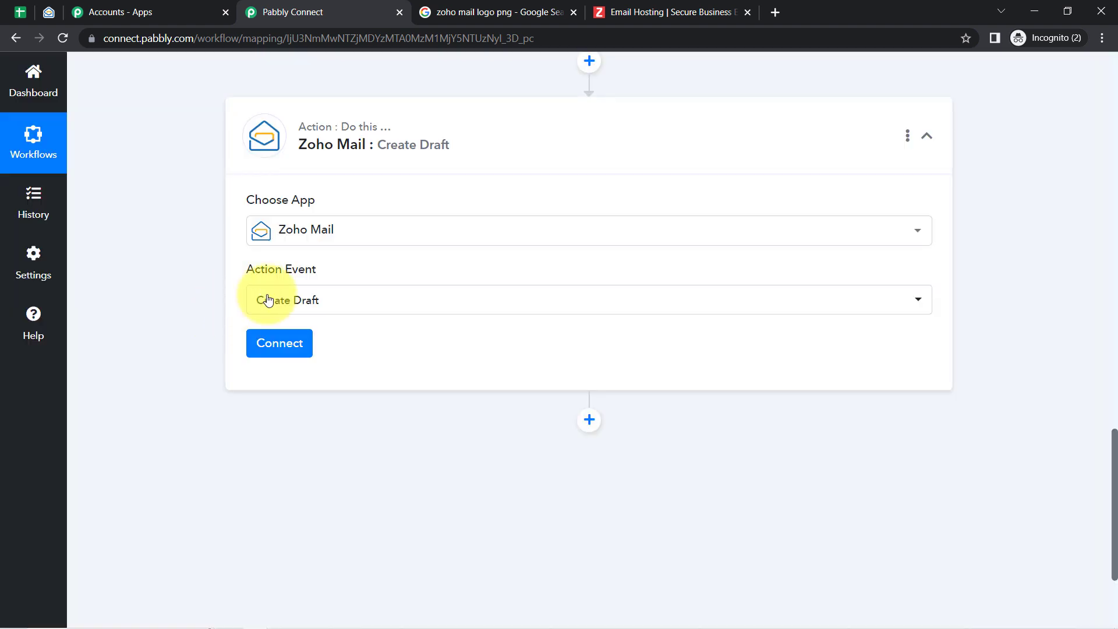
- Start adding a new Zoho Mail connection for the Create Draft action
click(279, 344)
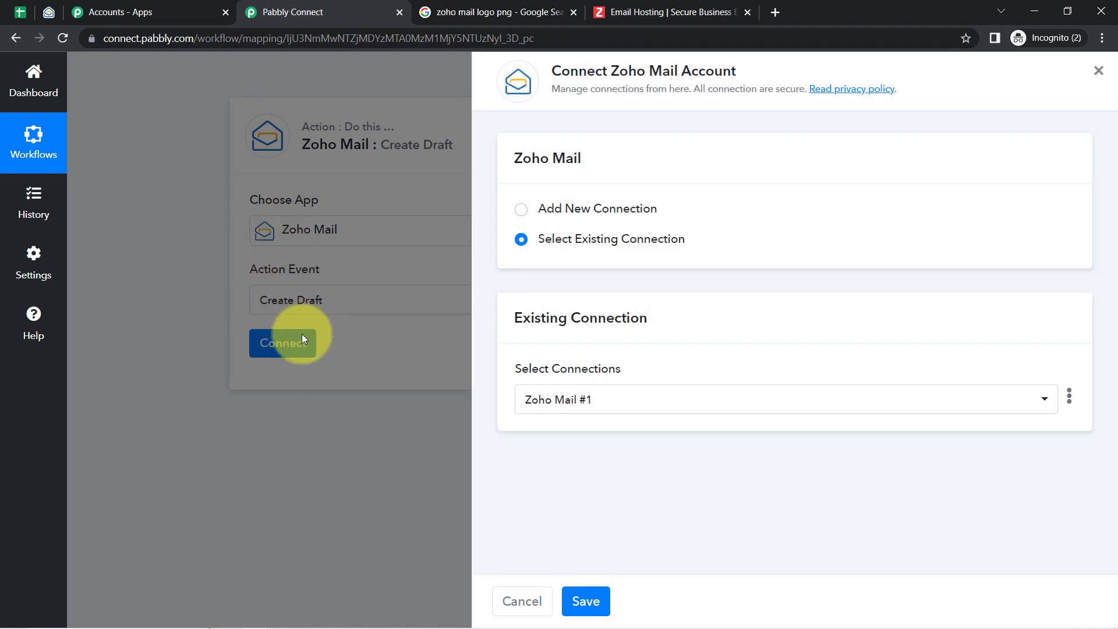
click(589, 210)
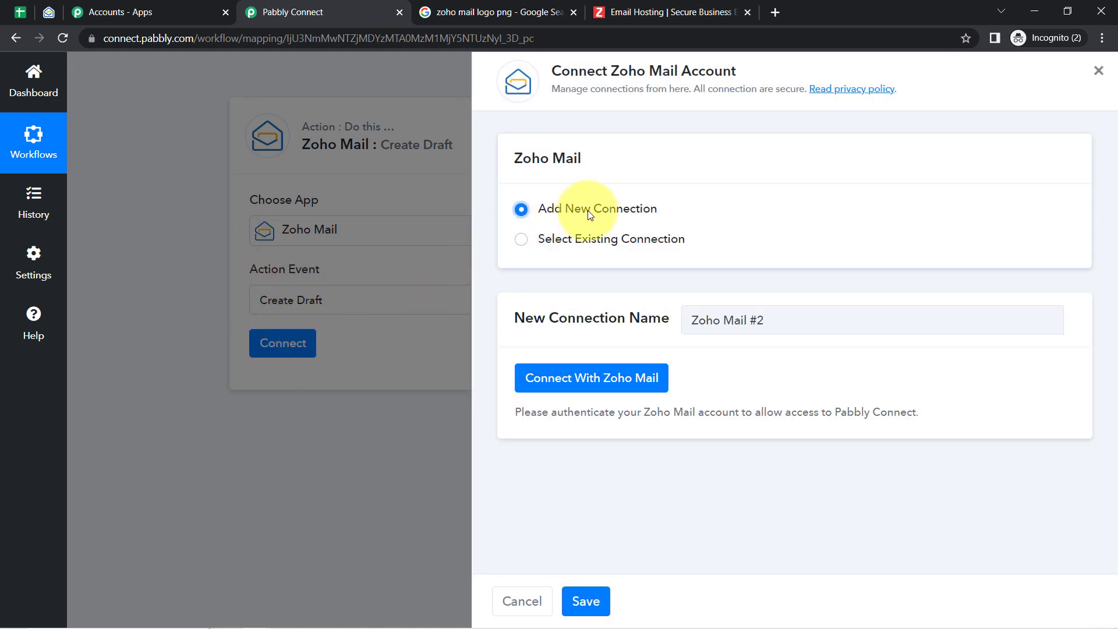
click(541, 382)
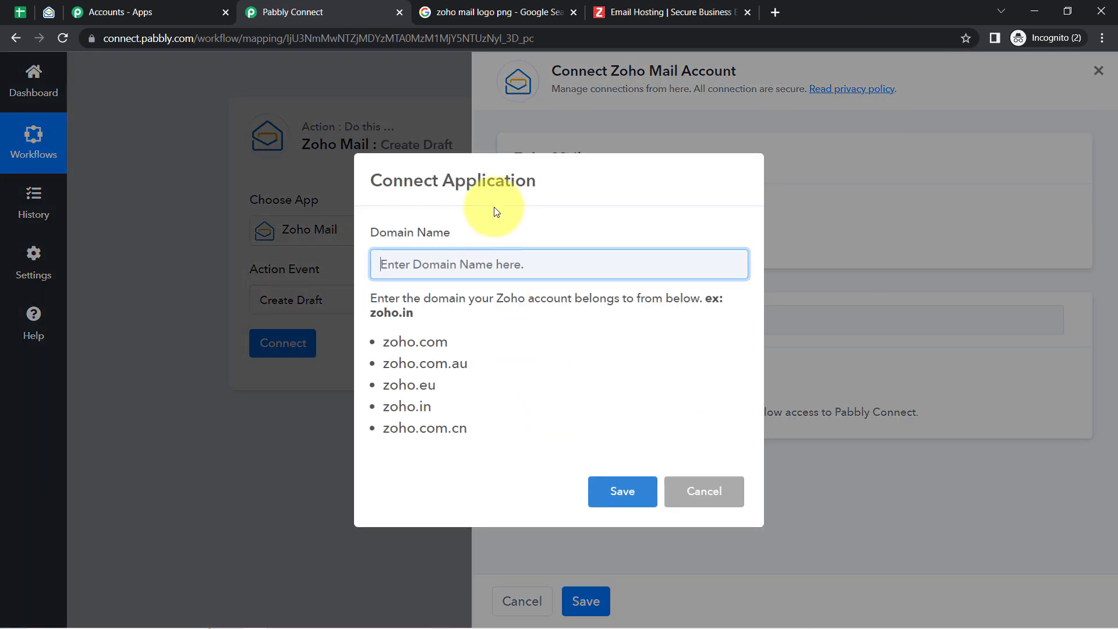
- Check the domain in the Zoho Mail address, submit zoho.com as the connection's domain name and open Zoho's access request
double_click(386, 341)
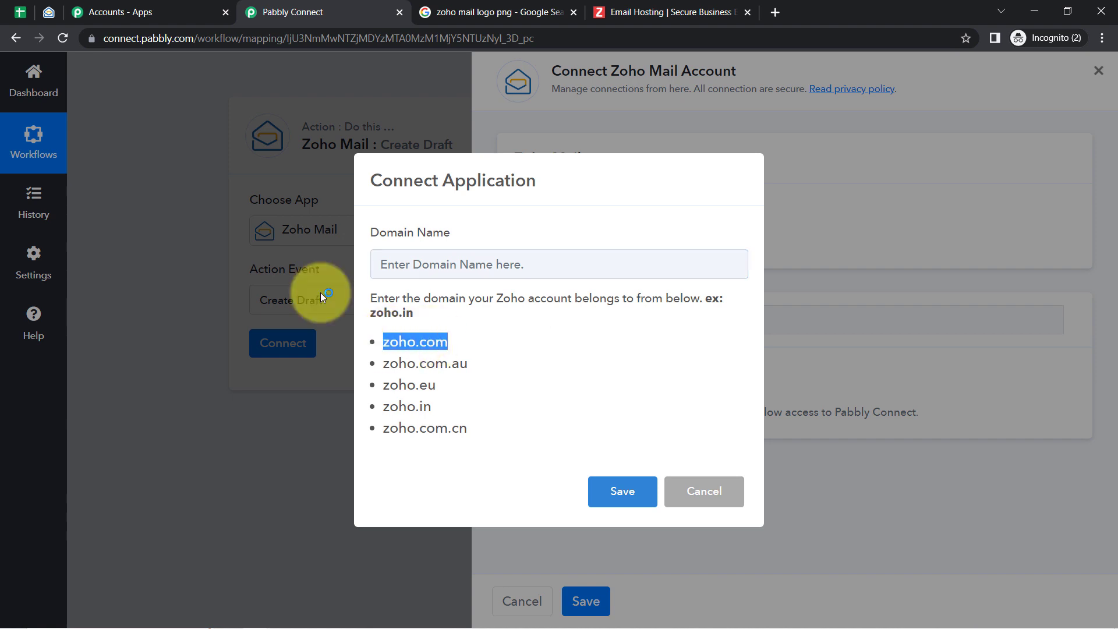
click(47, 13)
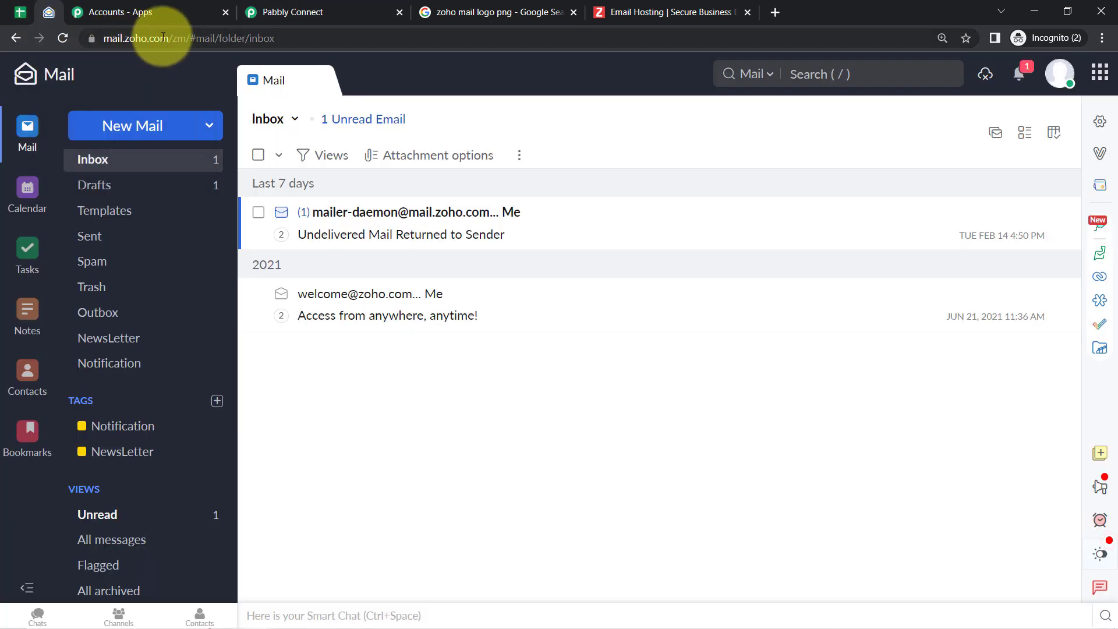
click(274, 11)
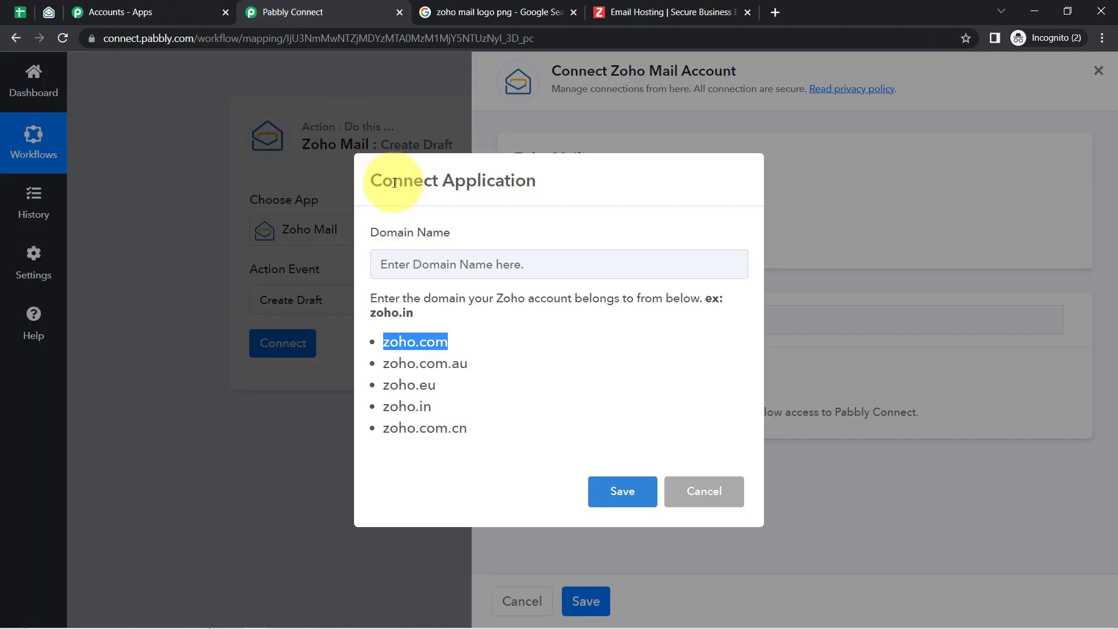
click(402, 264)
click(631, 498)
click(553, 378)
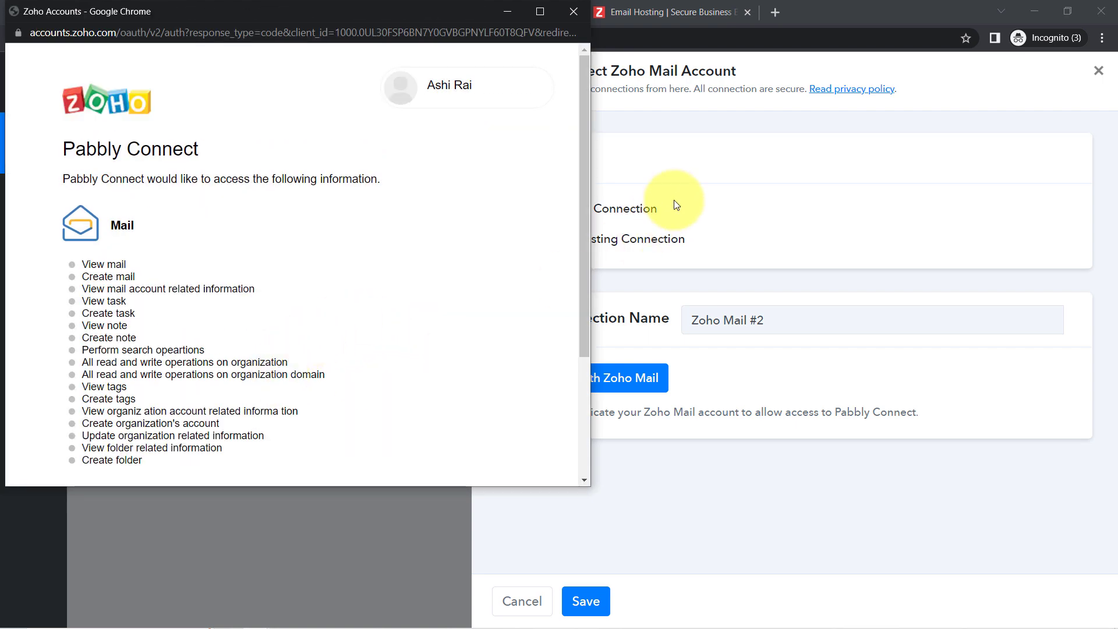
- Grant Pabbly Connect the requested access to the Zoho Mail account
scroll(582, 242, down, 1)
drag(581, 240, 580, 379)
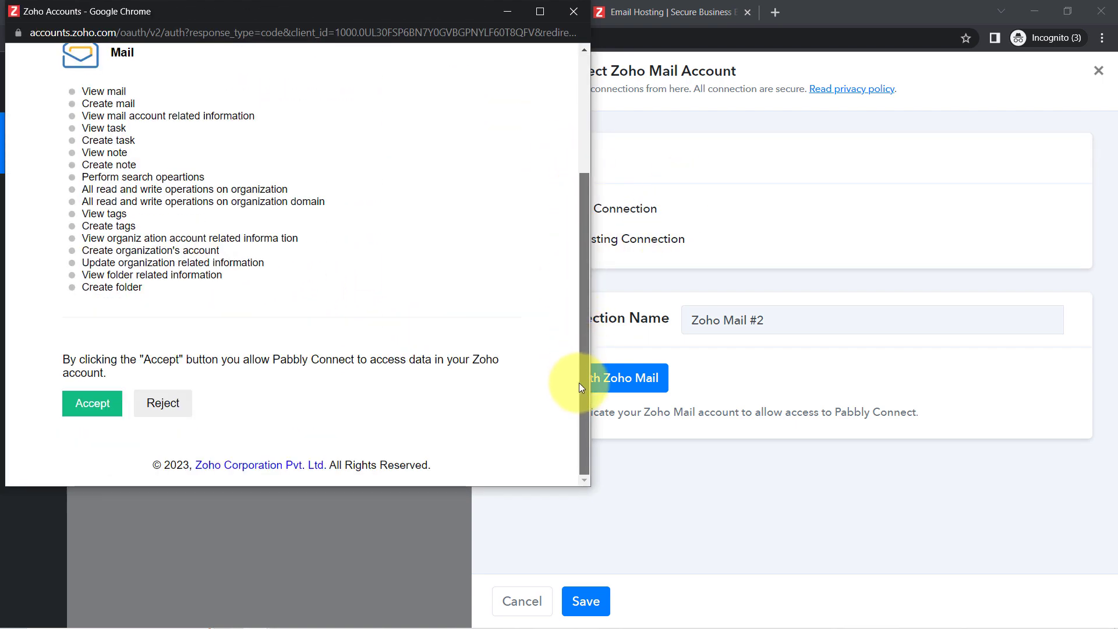
click(102, 412)
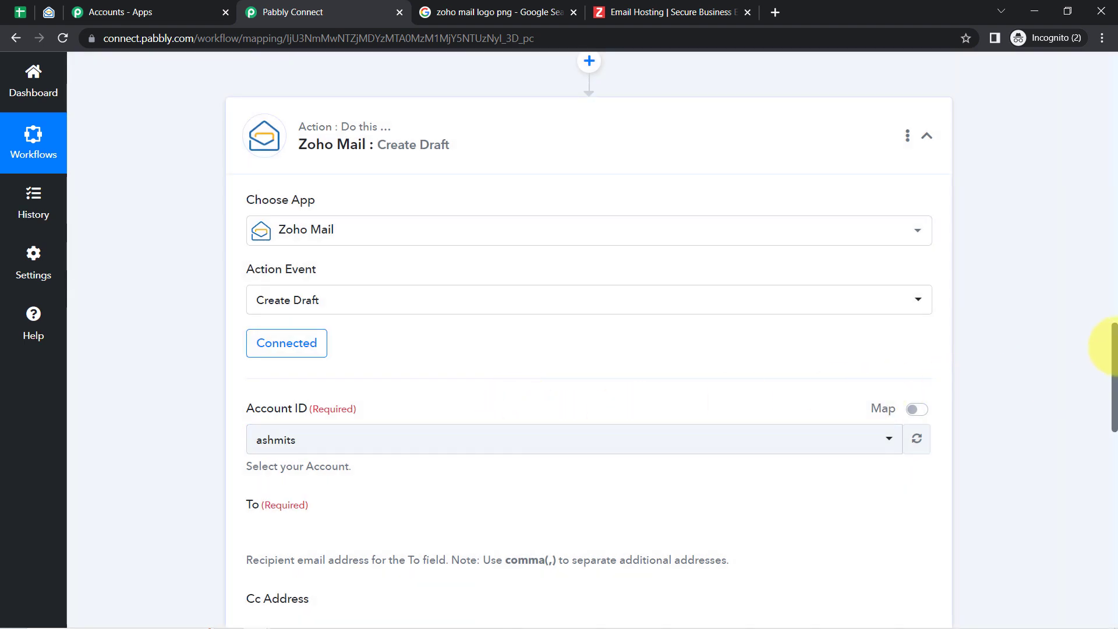
- Check the Account ID choices and the To field's description, and look over the row data received from Google Sheets
drag(1110, 347, 1099, 396)
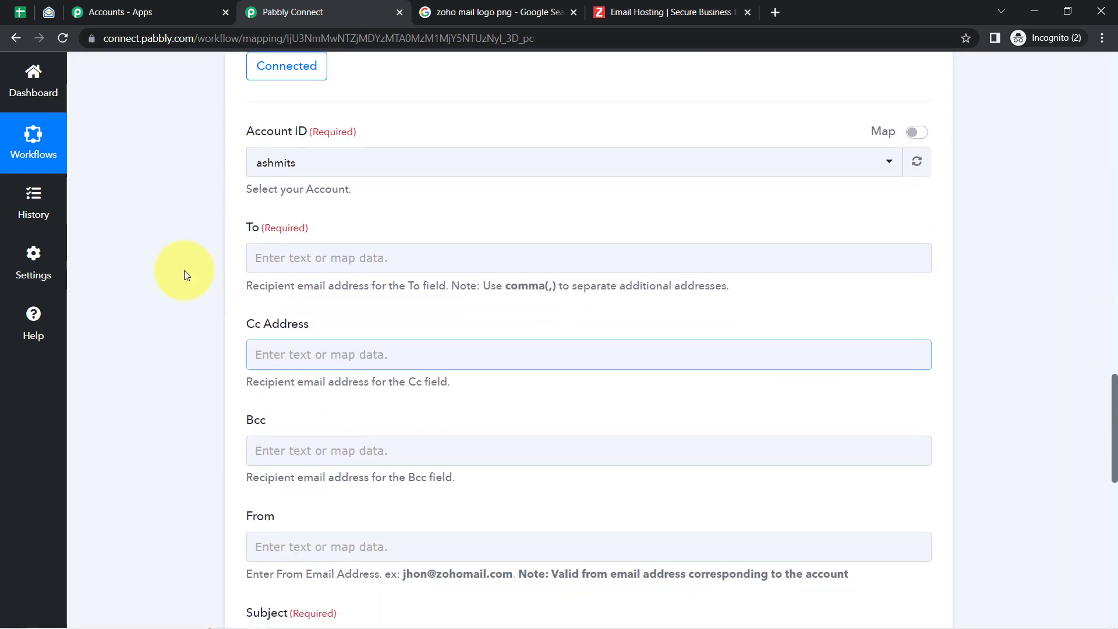
drag(257, 133, 309, 132)
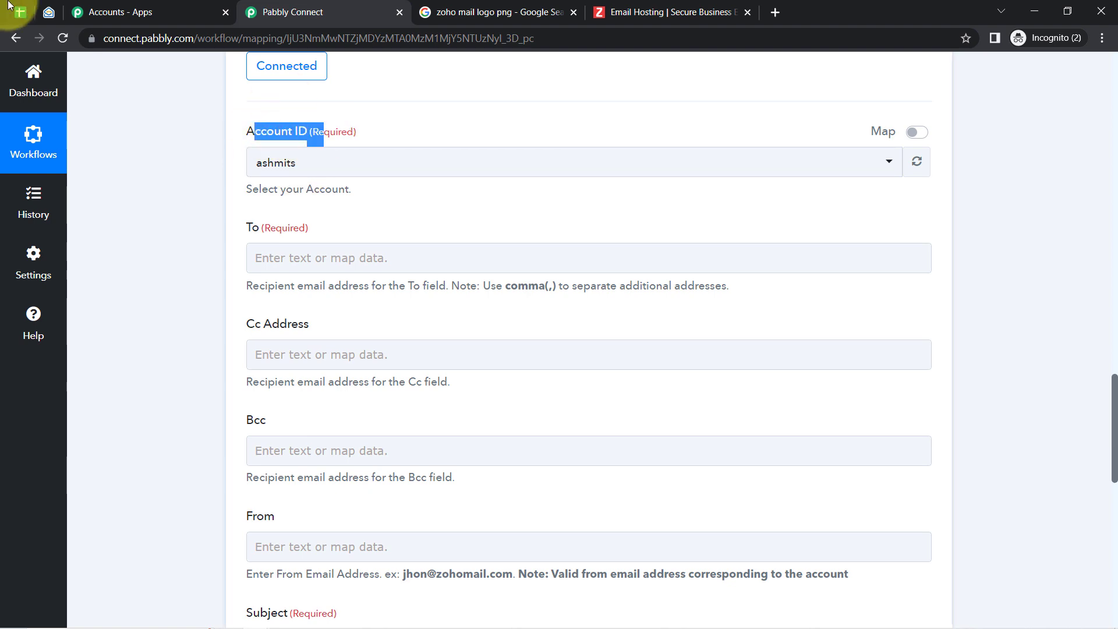
click(49, 12)
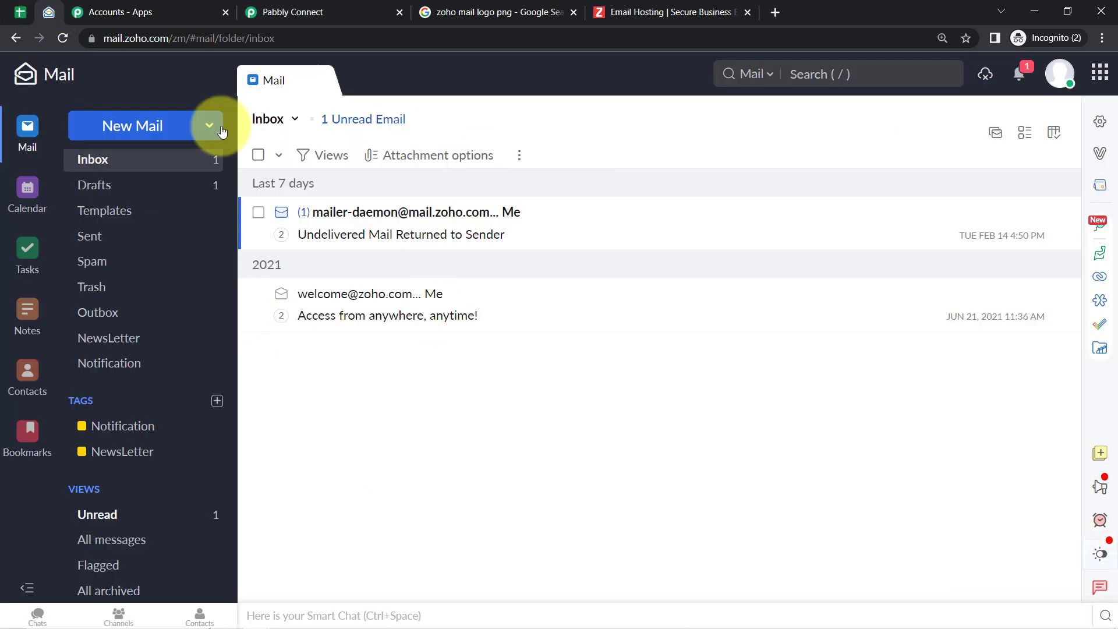
click(262, 11)
click(286, 175)
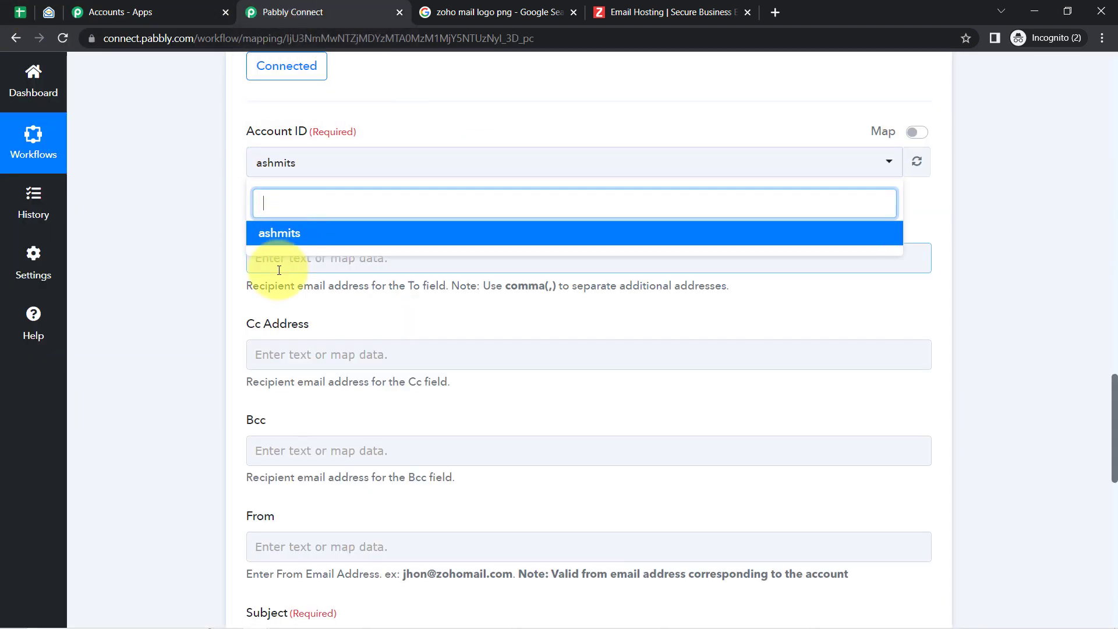
click(179, 271)
drag(252, 227, 299, 229)
drag(267, 285, 439, 298)
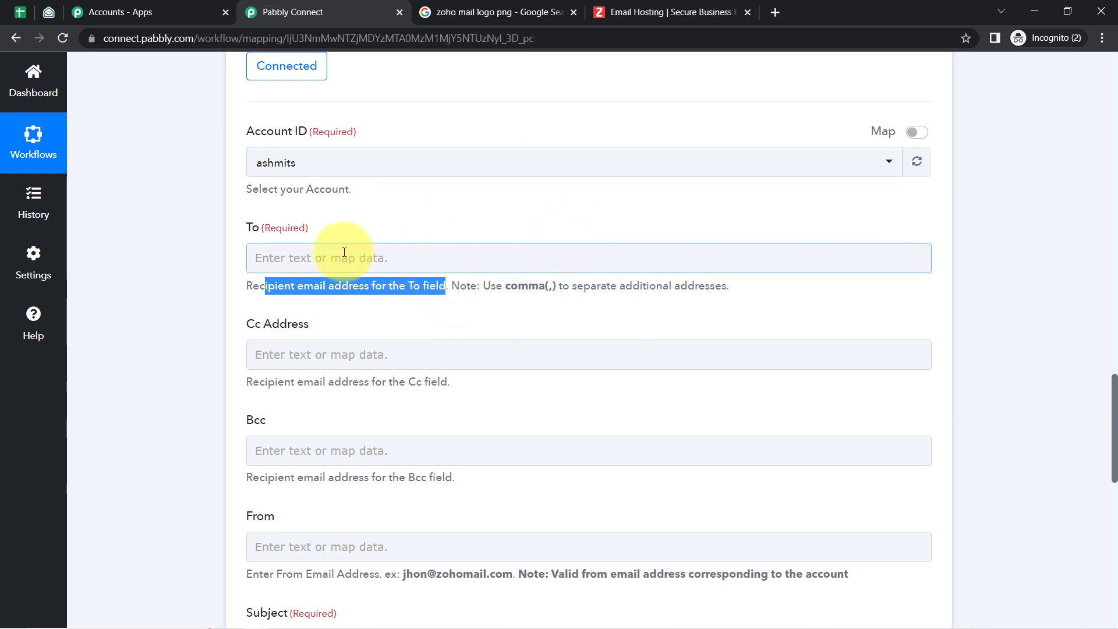
drag(1114, 431, 1106, 236)
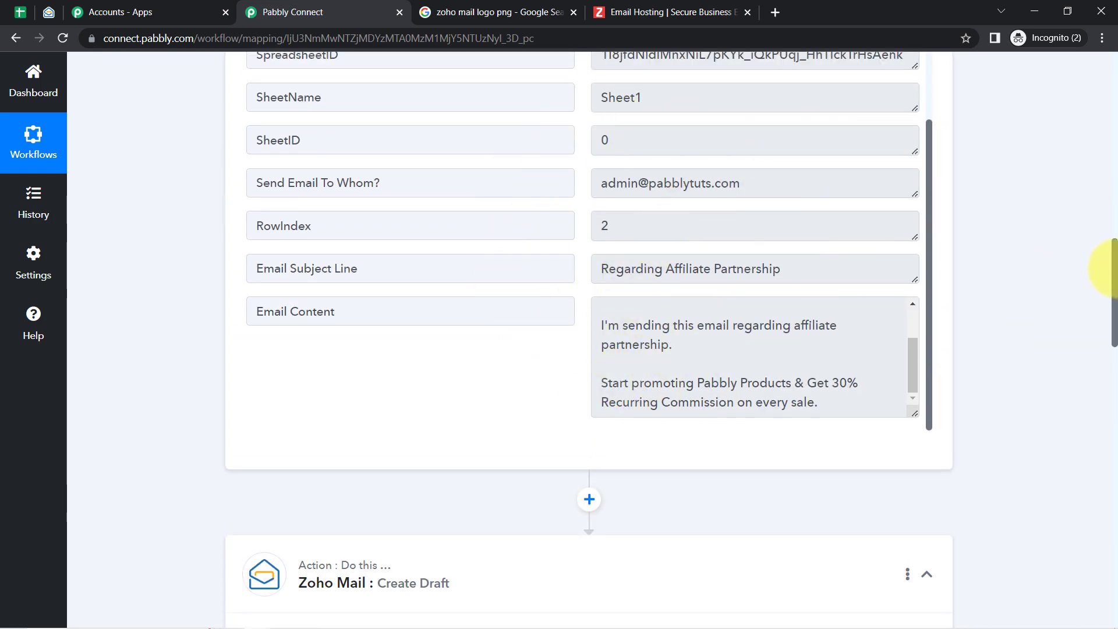
drag(1115, 262, 1105, 430)
- Map the draft's To field to Send Email To Whom? from the Google Sheets trigger
click(322, 193)
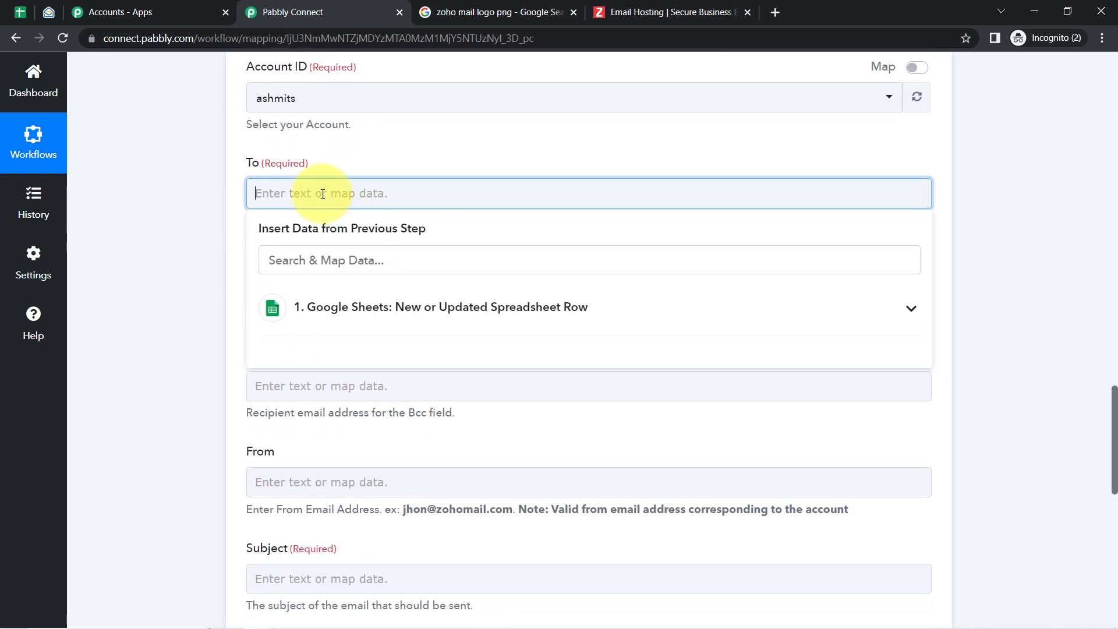
click(320, 314)
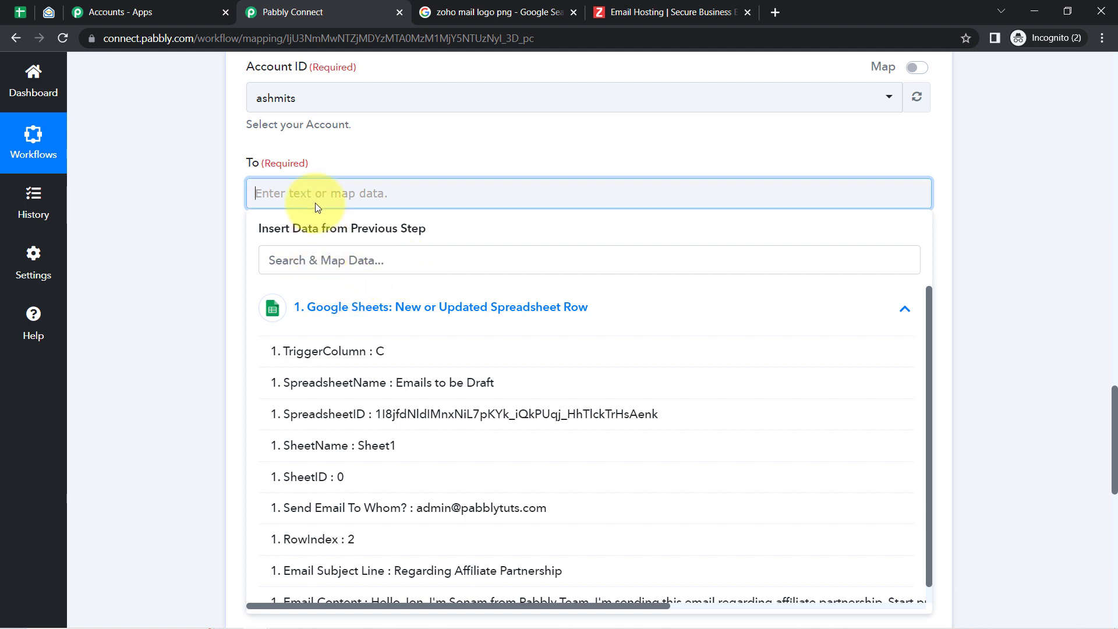
click(285, 257)
text(@)
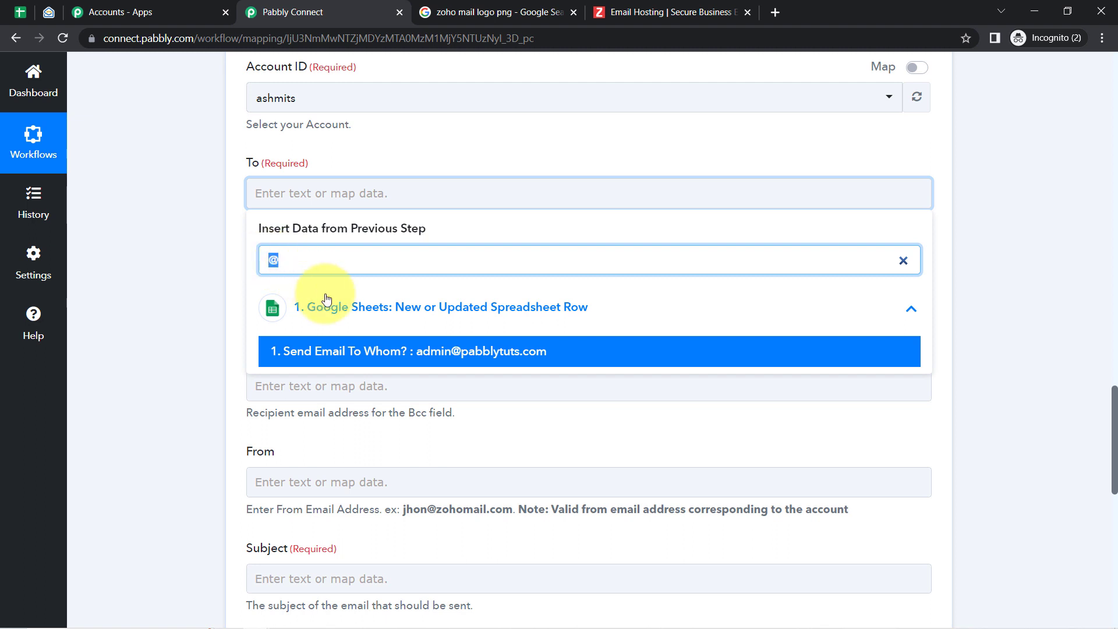
click(399, 344)
click(125, 257)
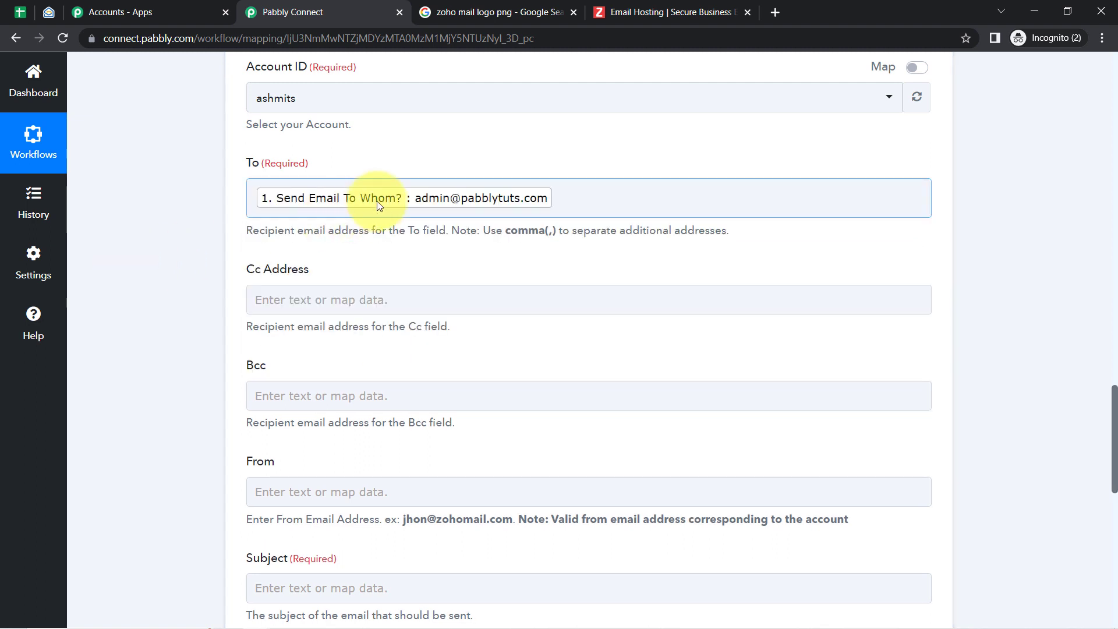
drag(481, 230, 564, 232)
click(514, 231)
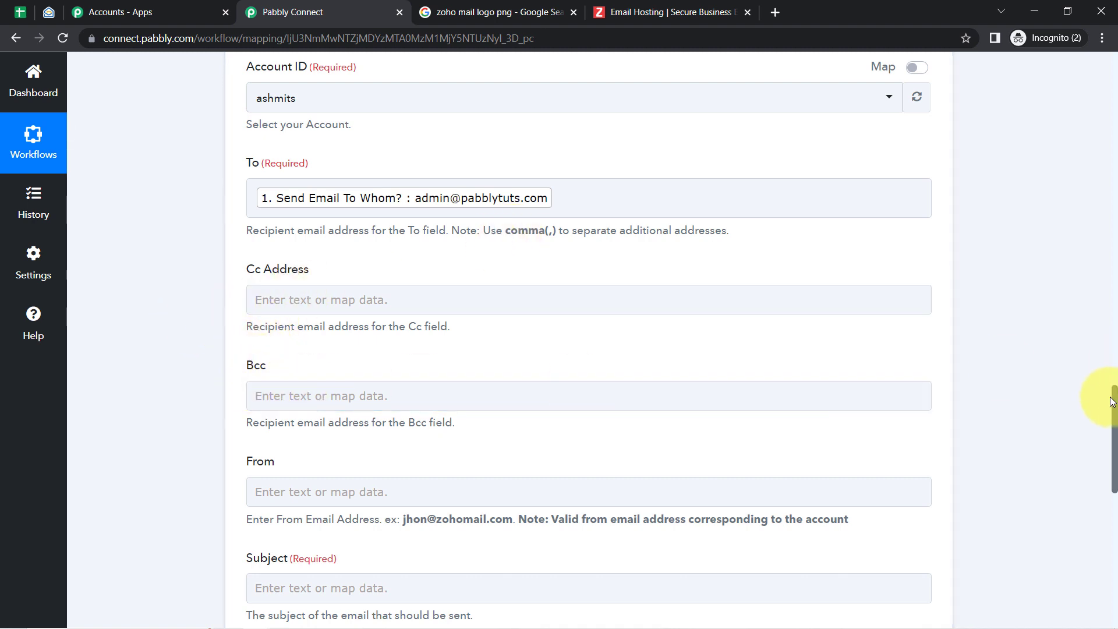
- In Zoho Mail's settings, find the mail account's default from email address and copy it
scroll(1115, 405, down, 4)
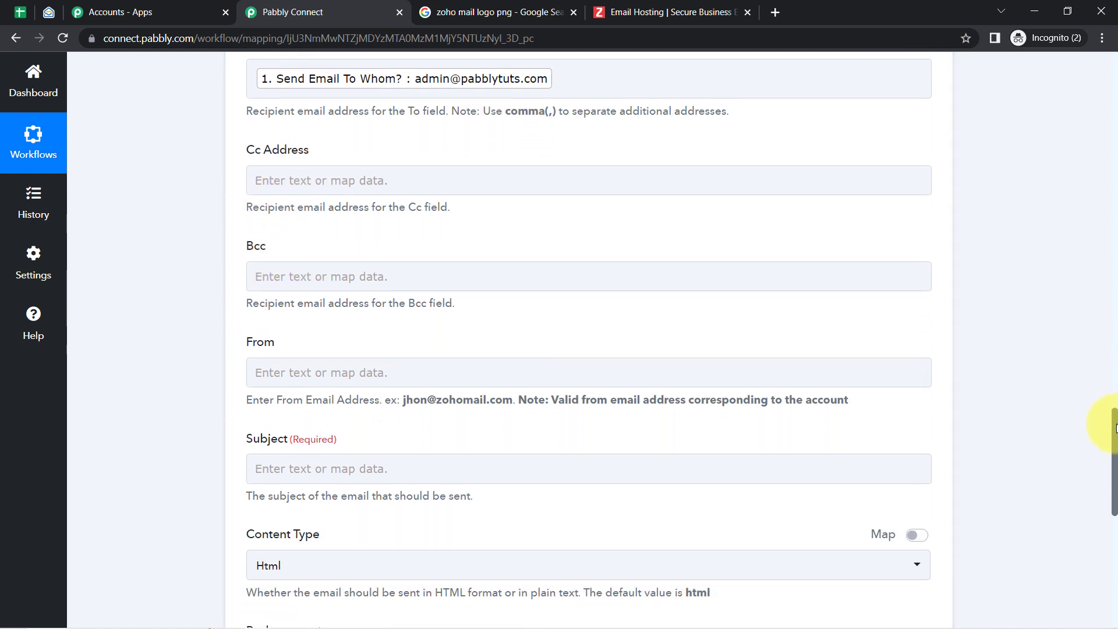
scroll(1116, 450, down, 2)
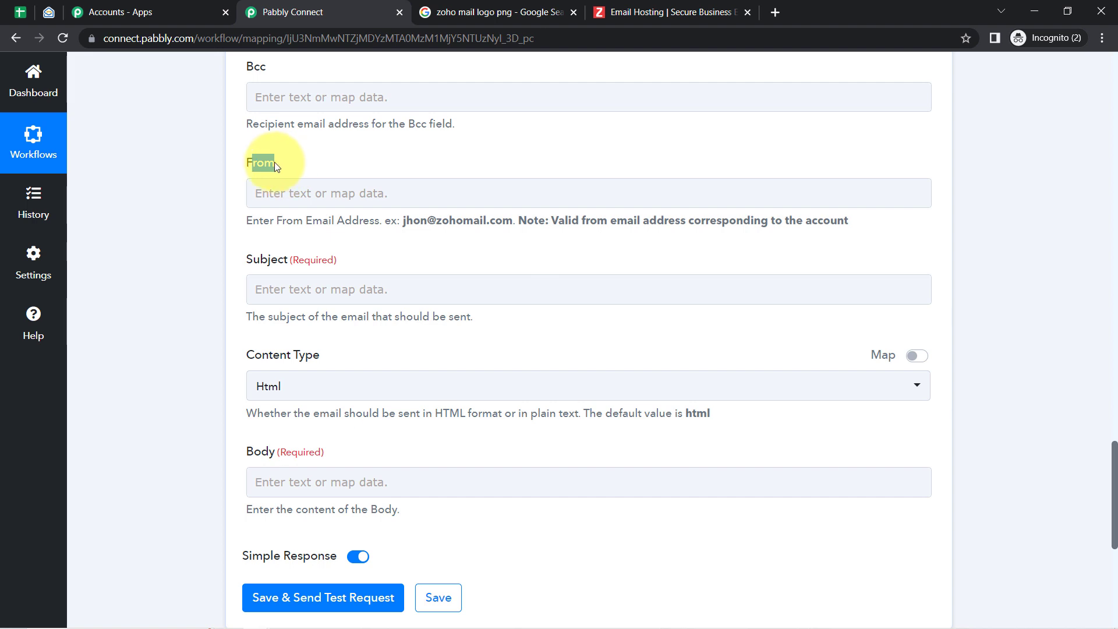
click(49, 16)
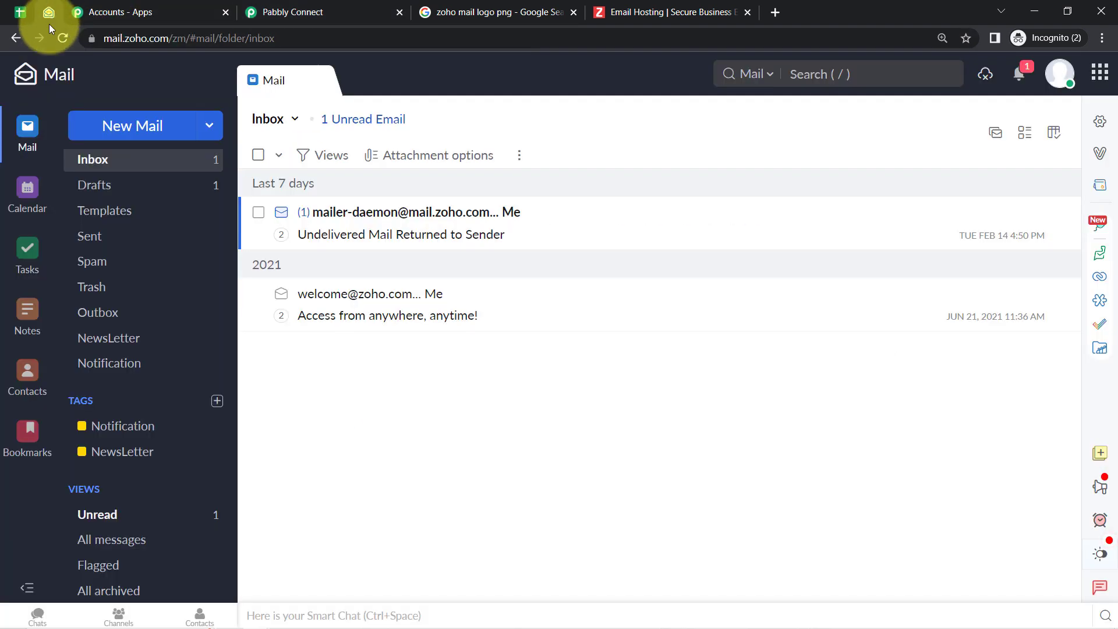
click(1101, 124)
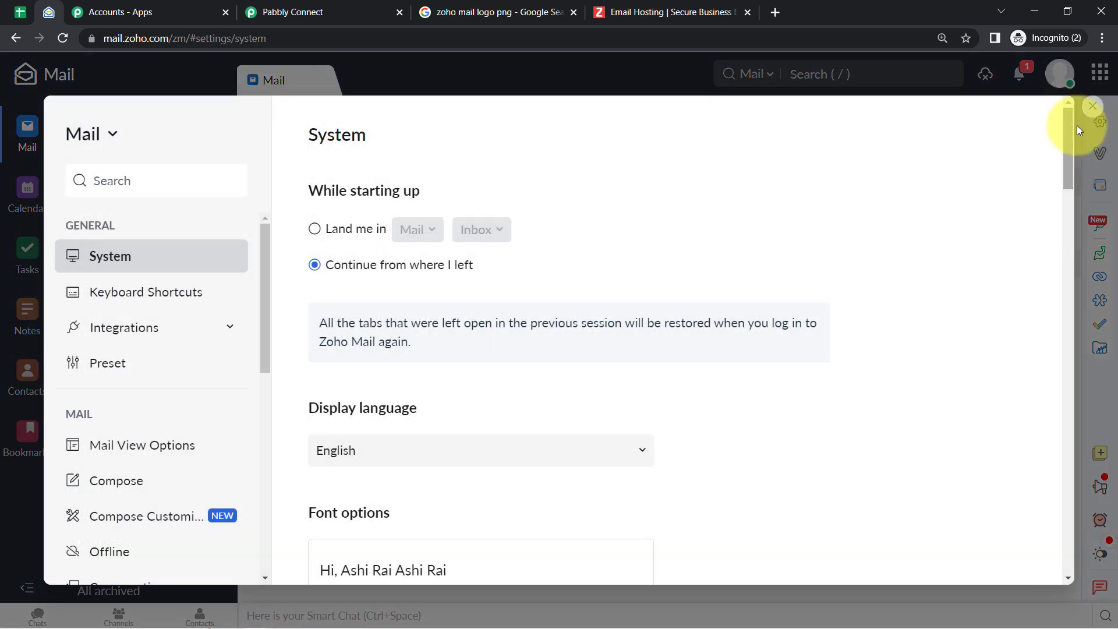
drag(264, 247, 271, 461)
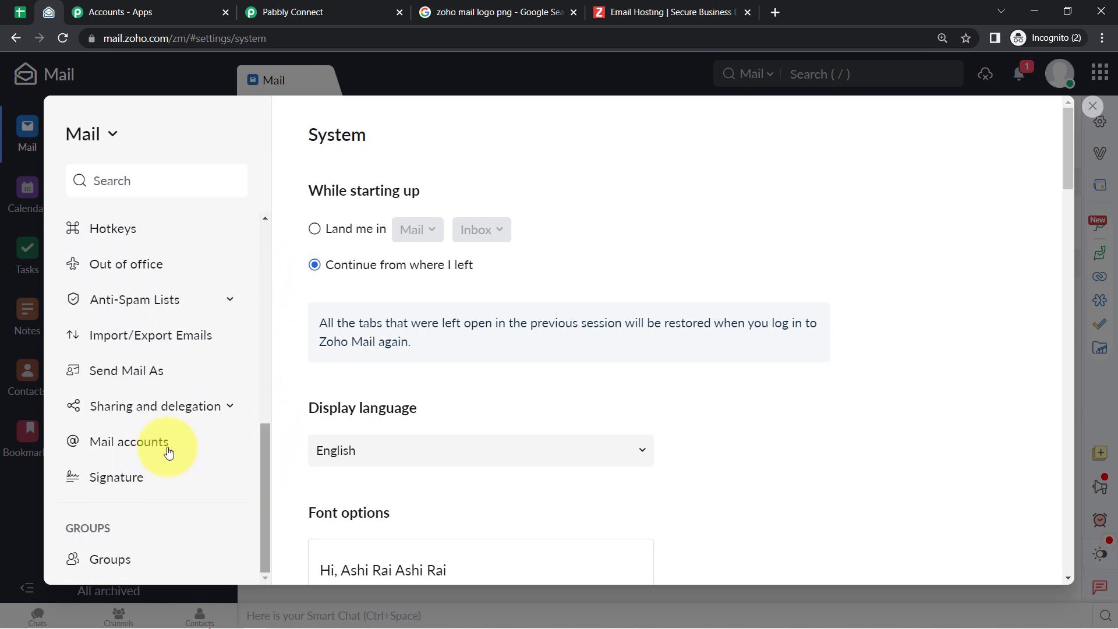
click(120, 446)
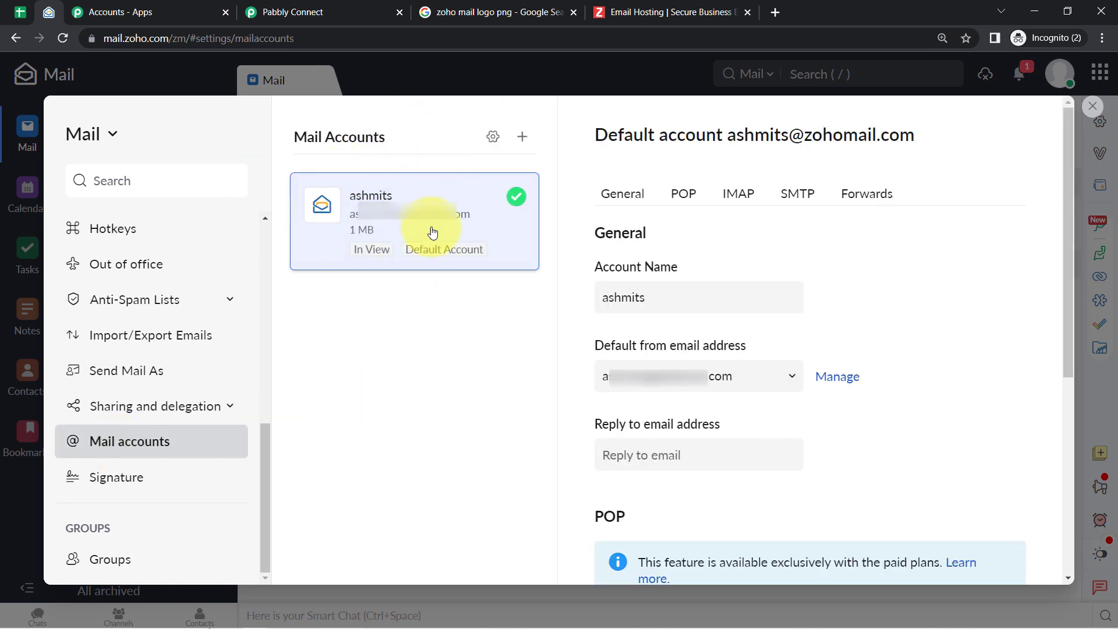
drag(724, 358, 687, 361)
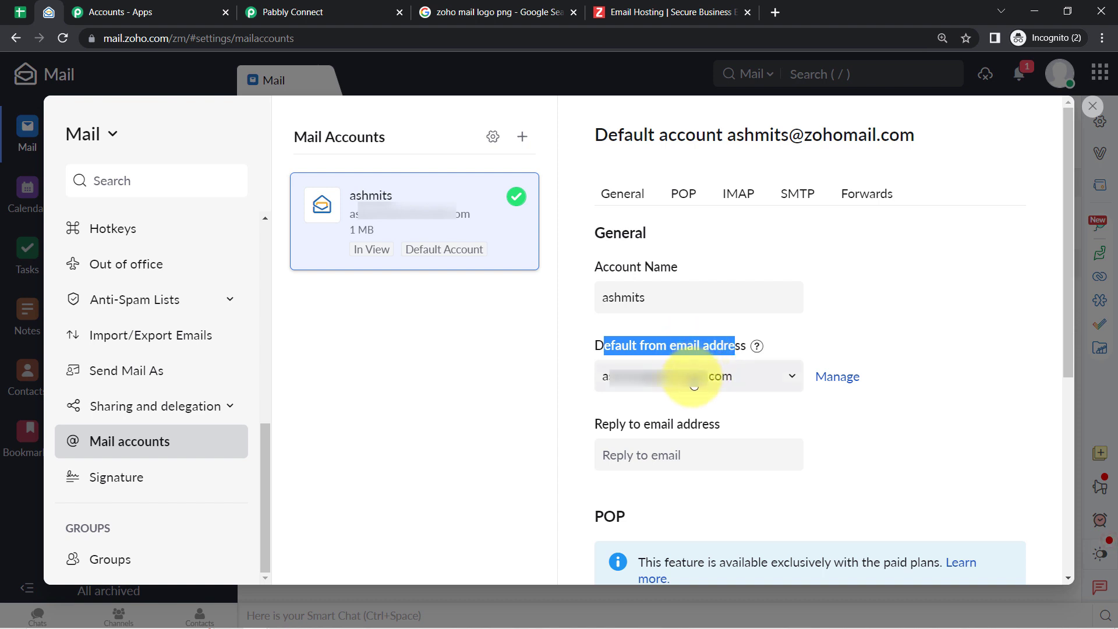
click(636, 385)
drag(636, 385, 678, 385)
drag(606, 374, 788, 375)
- Back in the Pabbly Connect workflow, fill the From field with the copied Zoho Mail address
click(287, 11)
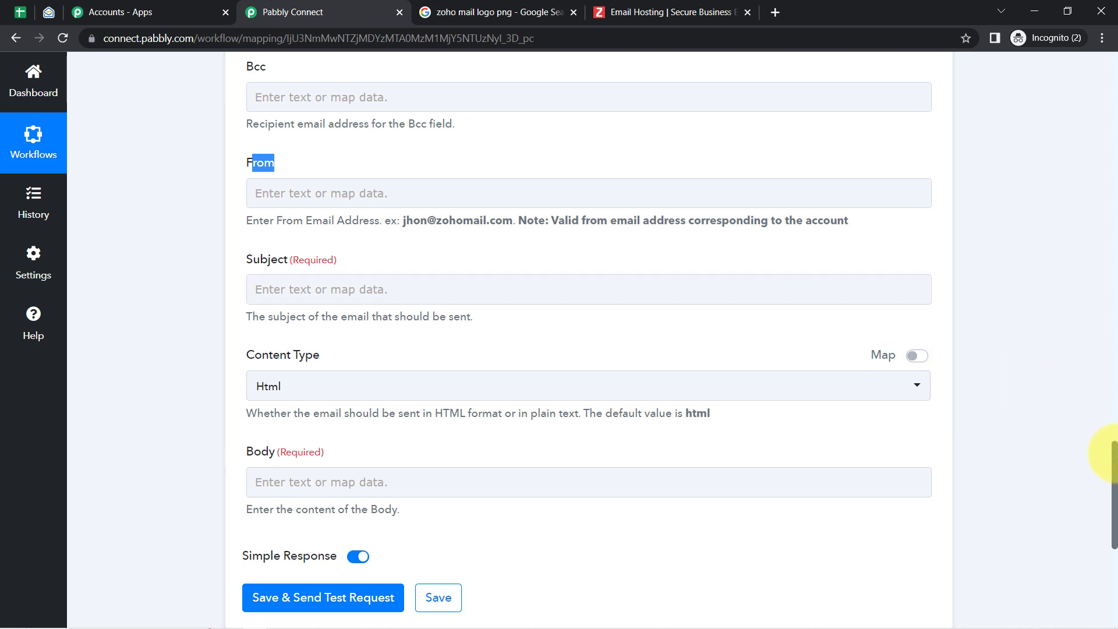
drag(1114, 459, 1113, 476)
click(361, 96)
key(ctrl+v)
click(155, 244)
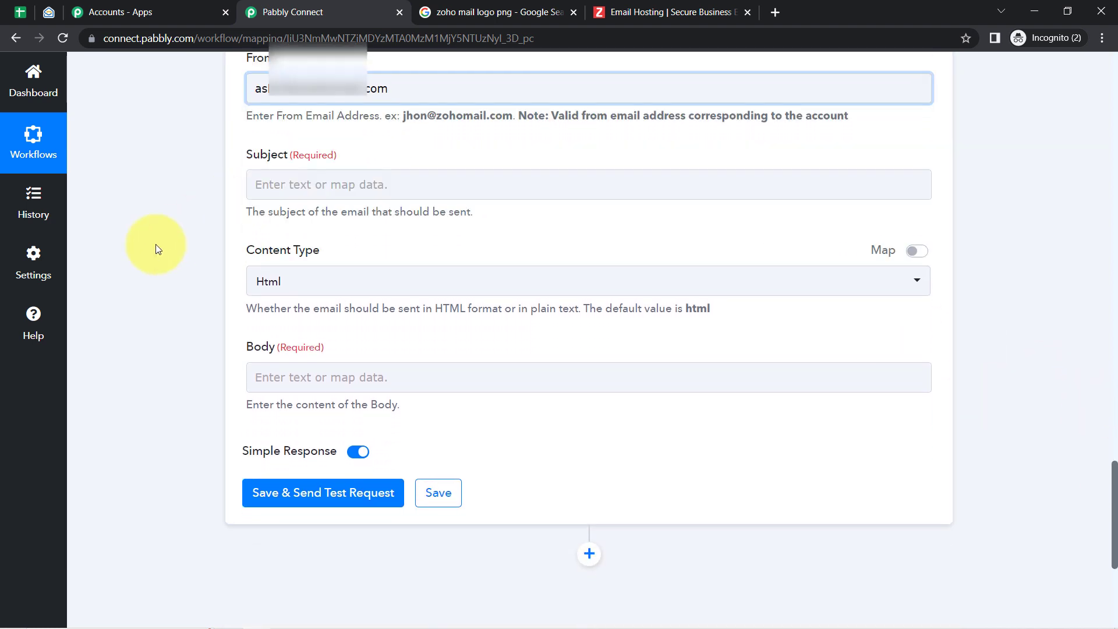
- Map the draft's Subject to Email Subject Line from the Google Sheets trigger
scroll(155, 243, down, 2)
scroll(155, 244, down, 1)
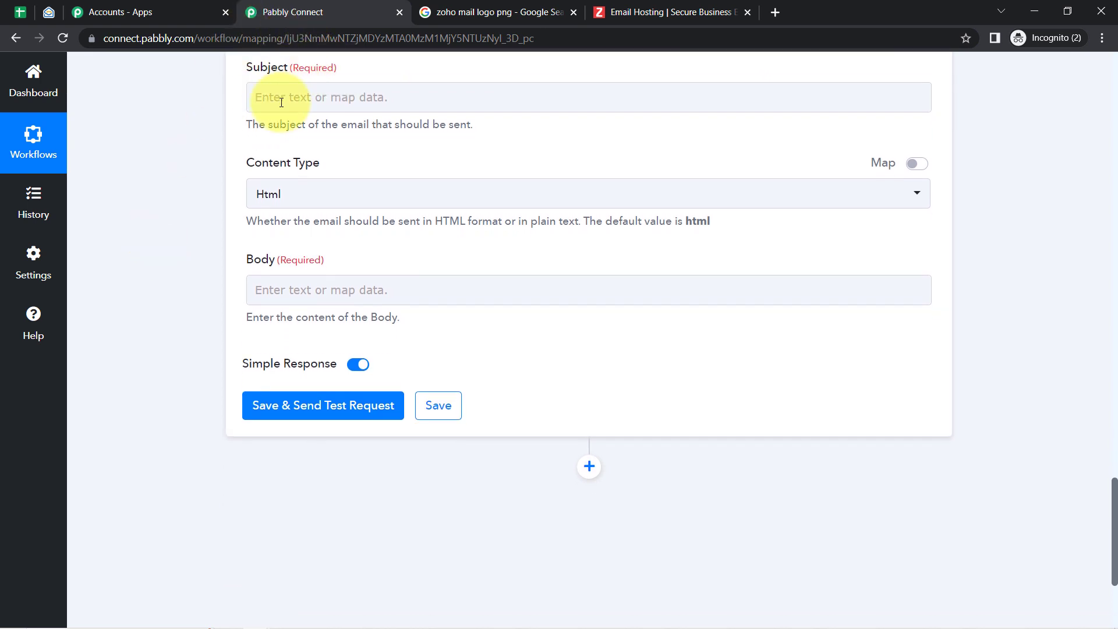
click(281, 103)
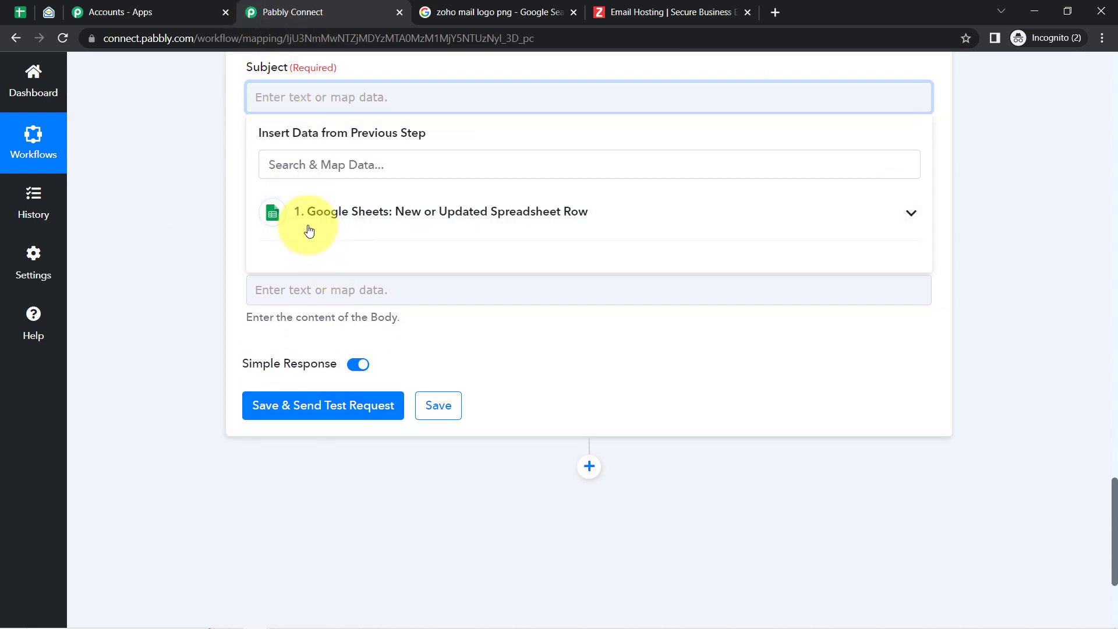
click(312, 233)
click(283, 169)
text(subj)
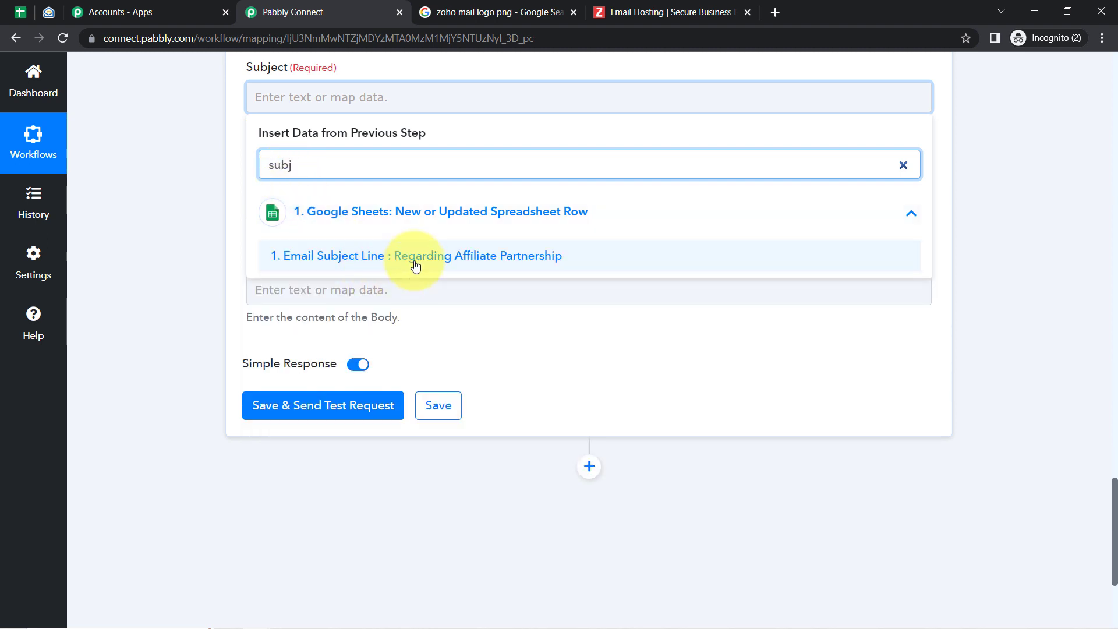
click(412, 259)
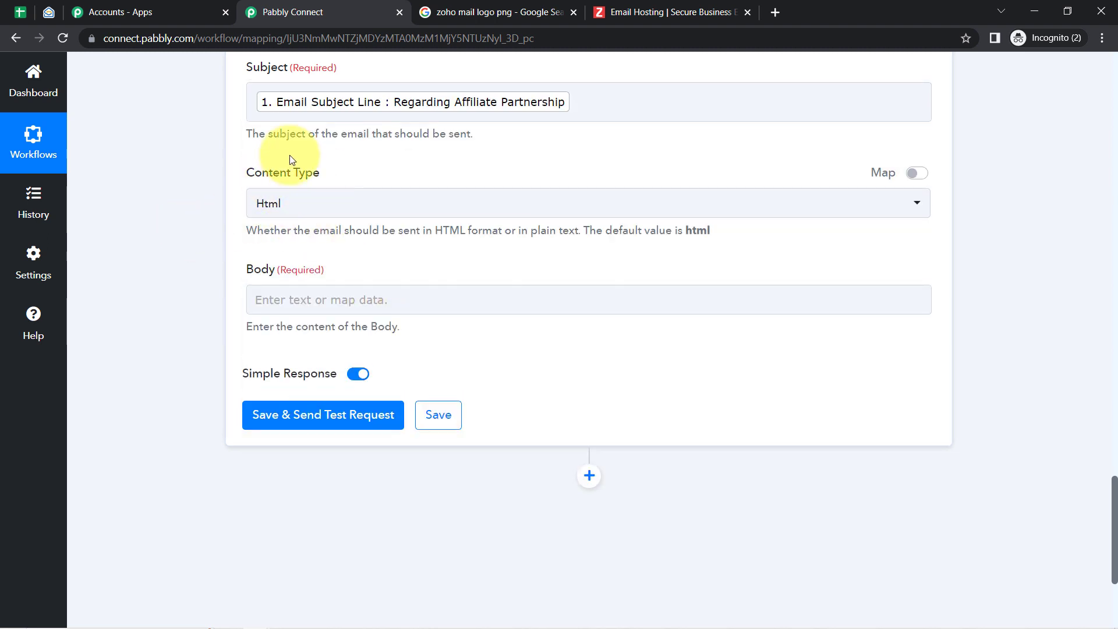
- Keep Html as the content type, map the Body to Email Content, and save the action with a test request
click(270, 204)
click(168, 264)
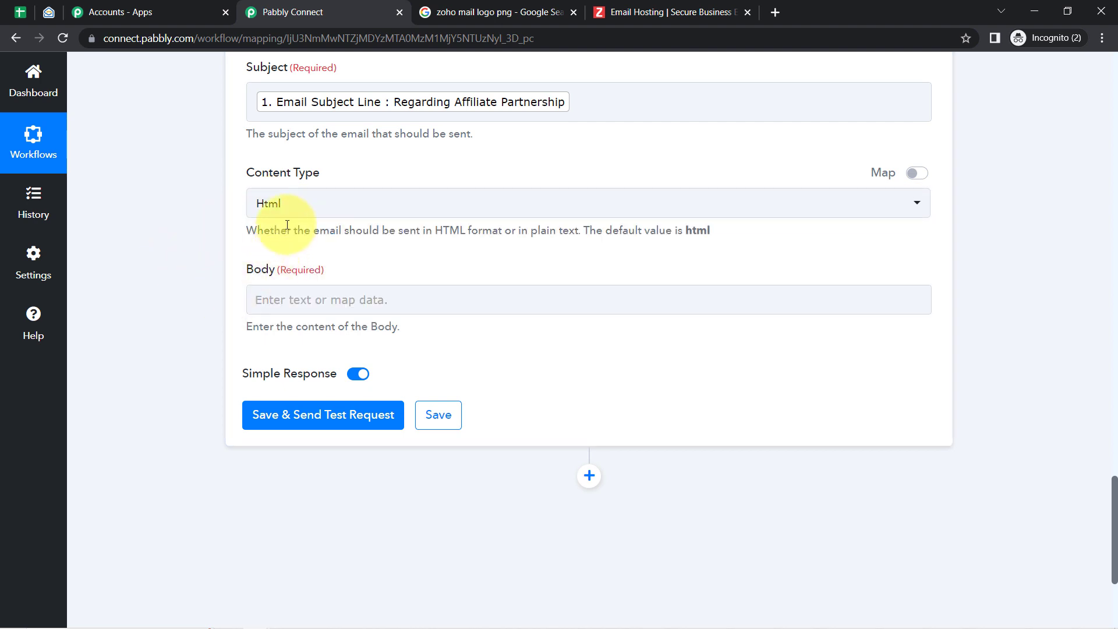
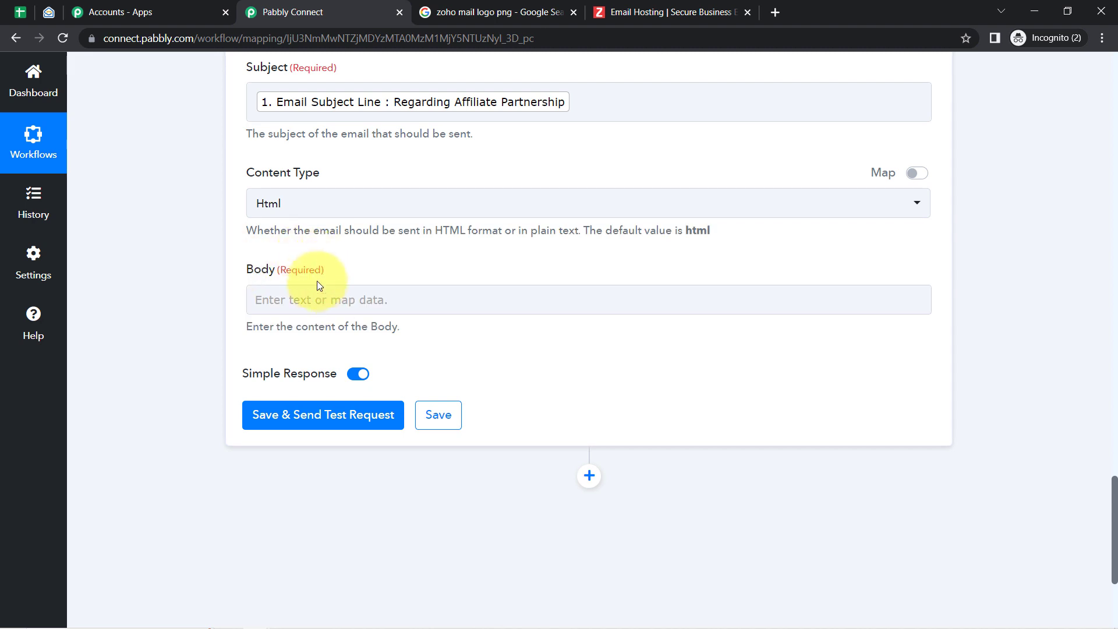
click(326, 415)
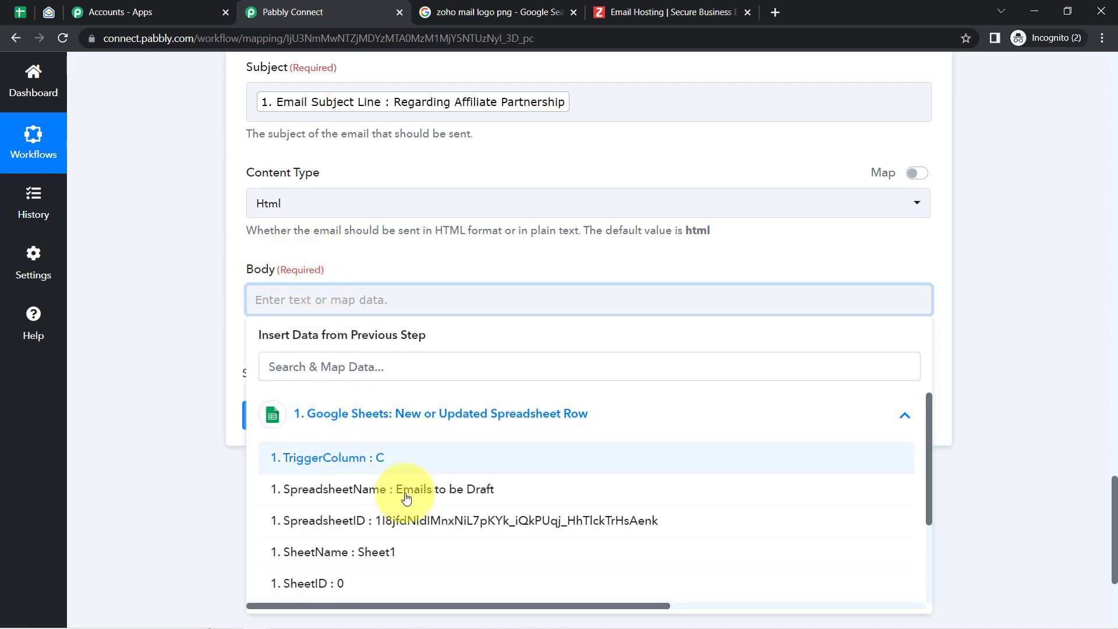
drag(929, 408, 915, 489)
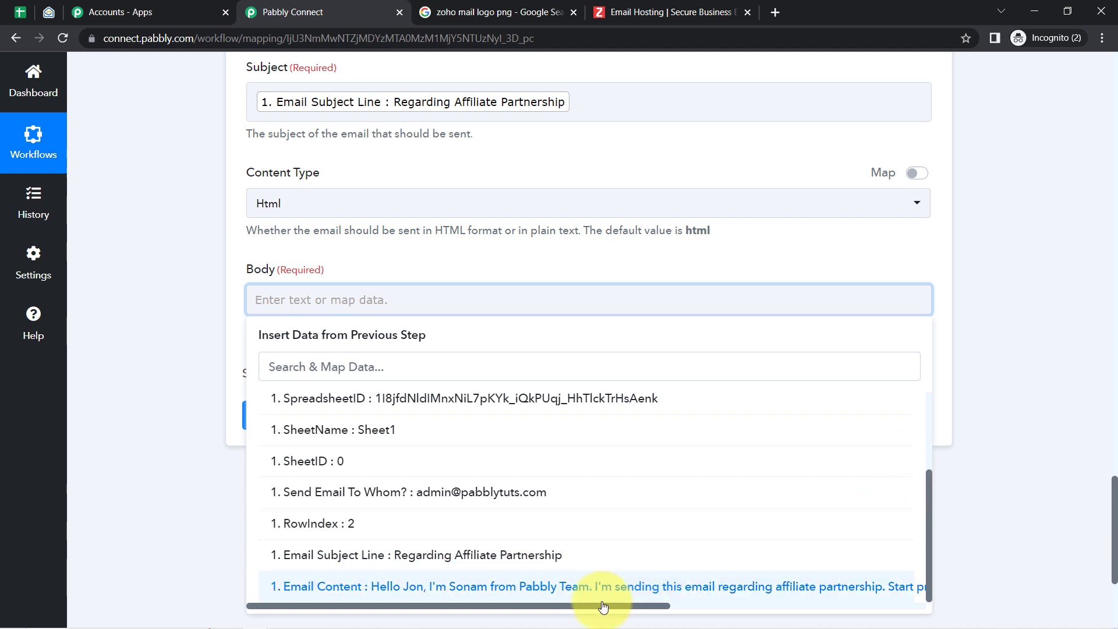
click(483, 585)
click(141, 289)
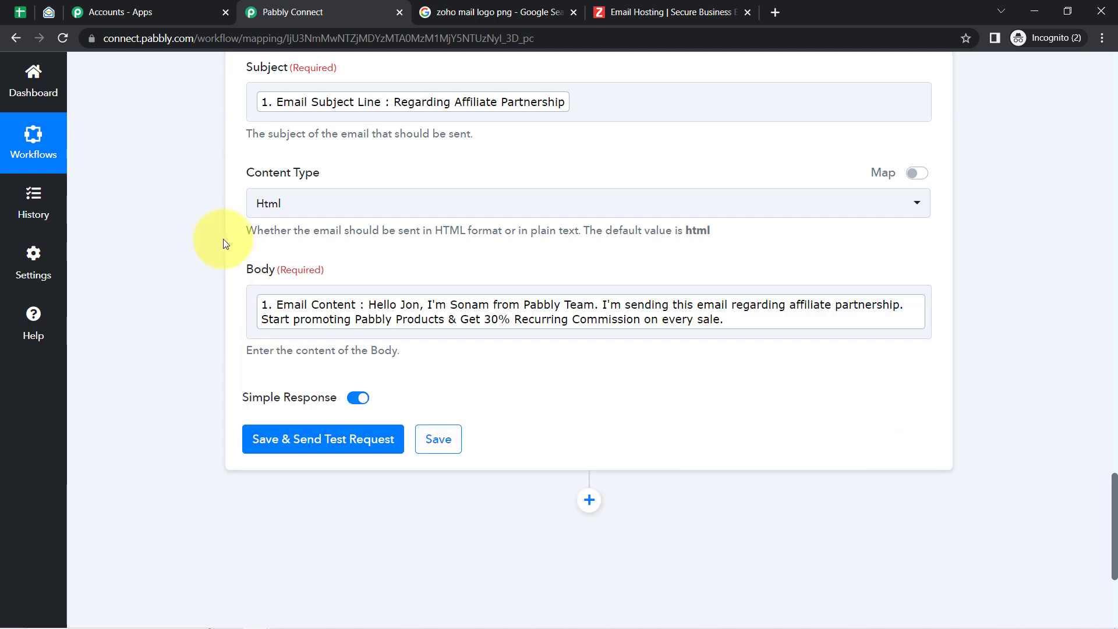
click(277, 440)
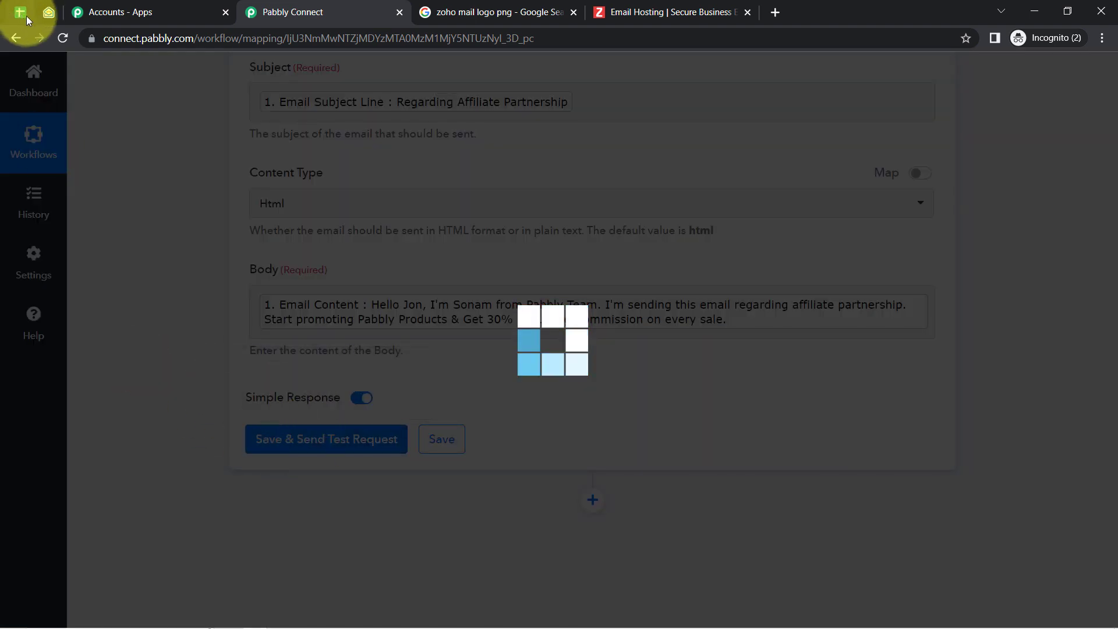
- In Zoho Mail, close the settings and open the Regarding Affiliate Partnership draft to check its contents
click(48, 12)
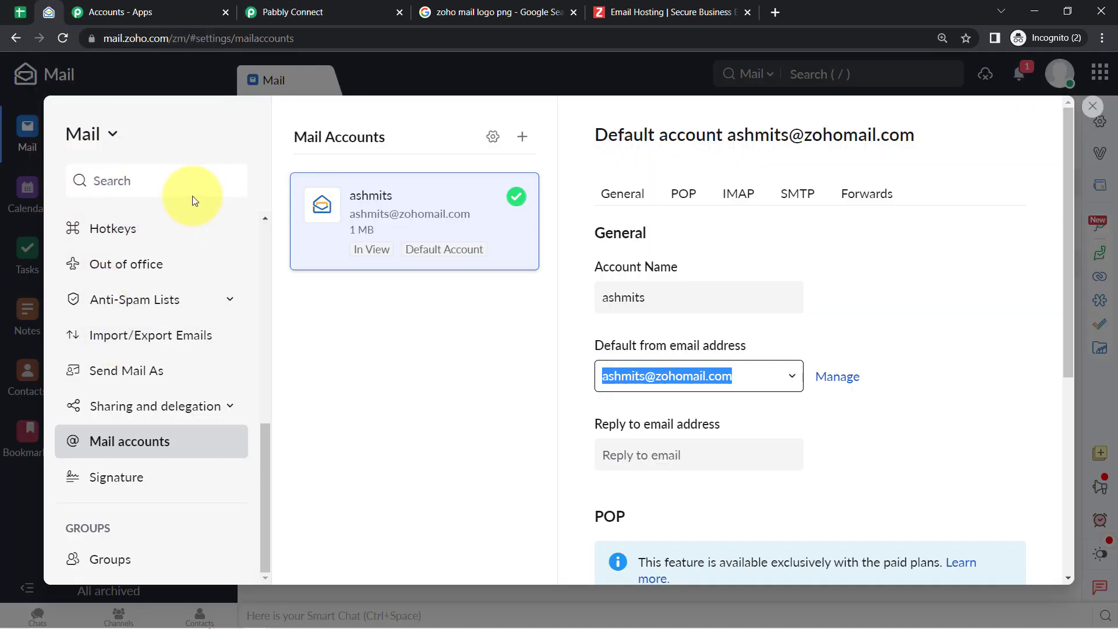
click(1100, 110)
click(112, 186)
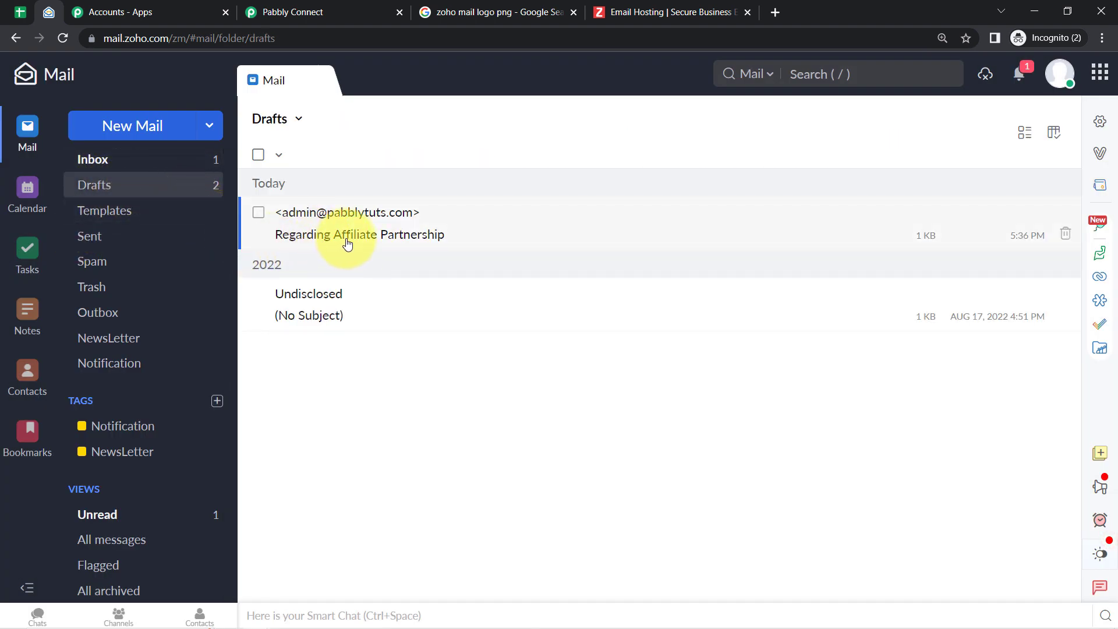
click(359, 242)
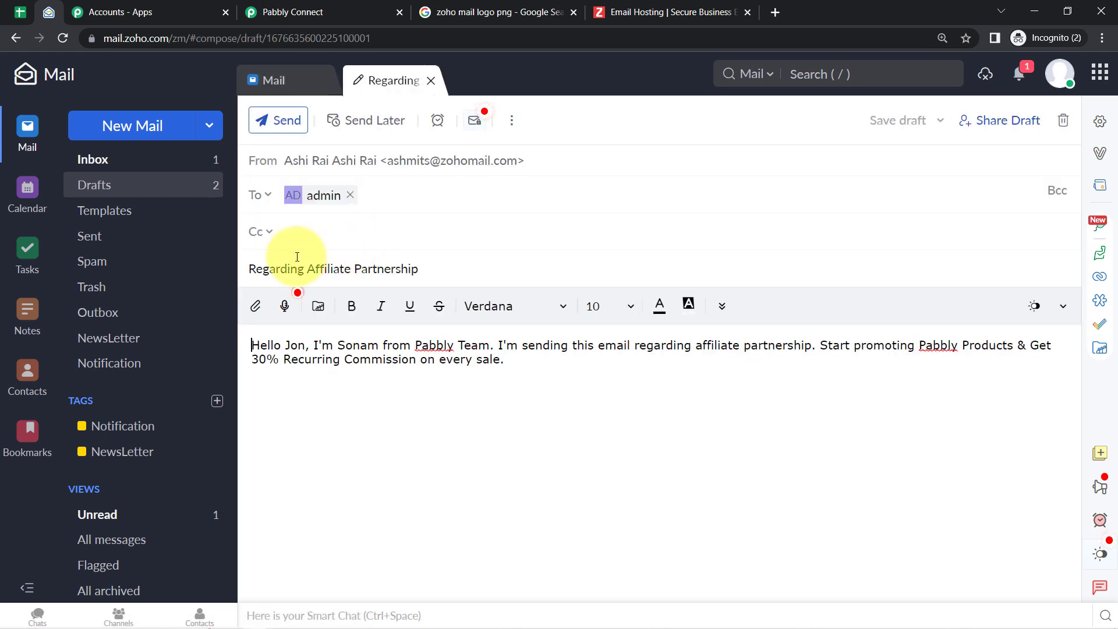
- Compare the Regarding Affiliate Partnership draft's subject, body and recipient with row 2 of the Emails to be Draft spreadsheet in Google Sheets
drag(261, 275, 409, 269)
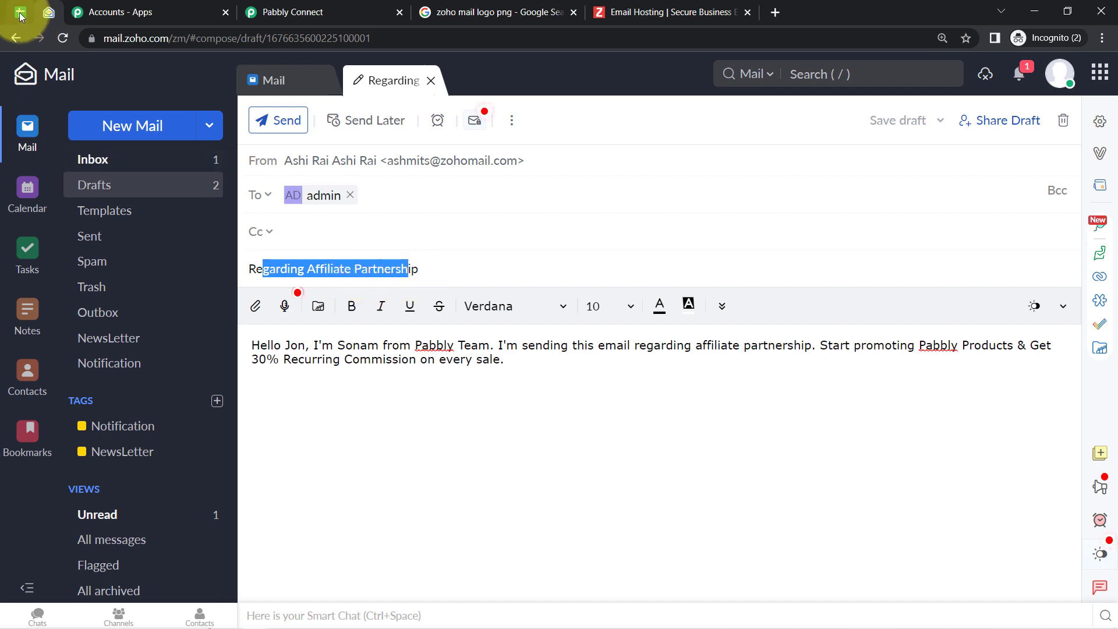
click(19, 12)
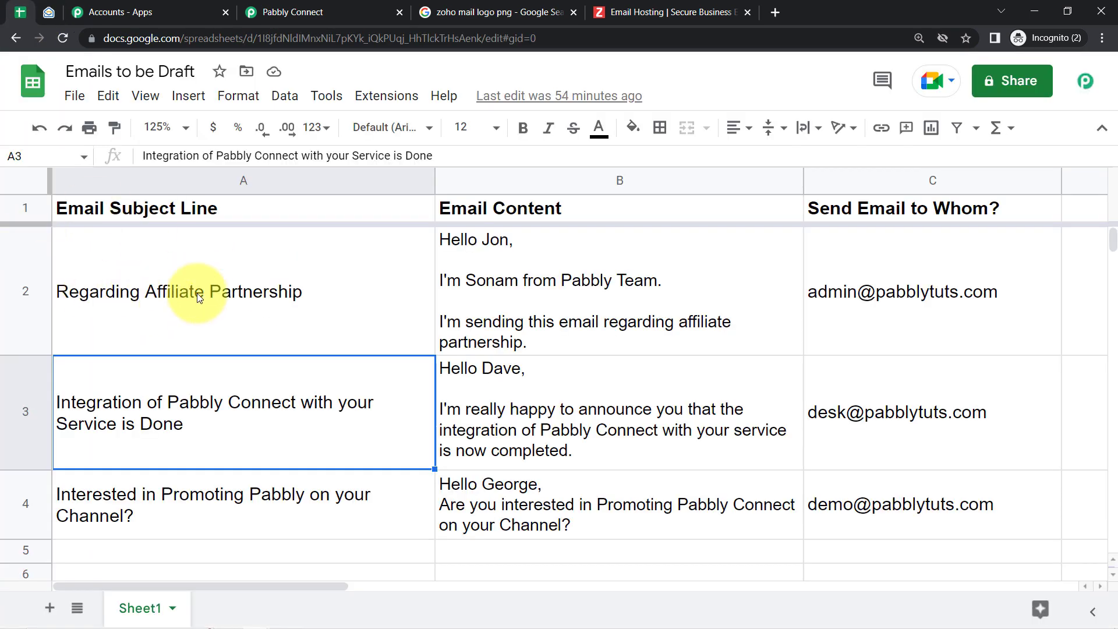
click(181, 265)
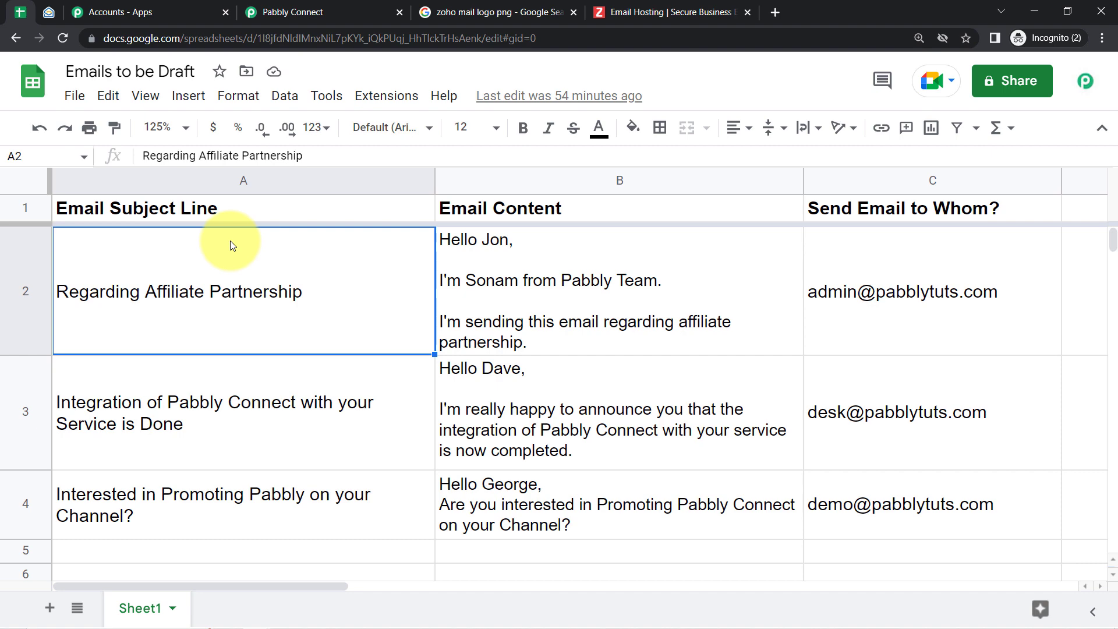
click(58, 6)
drag(260, 346, 495, 366)
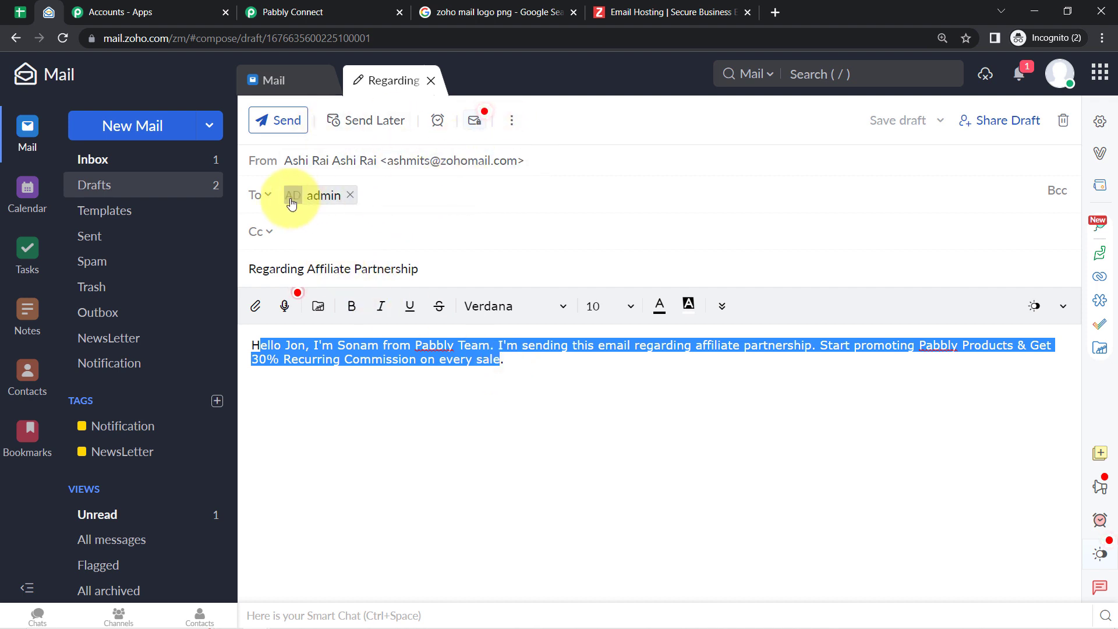
click(318, 197)
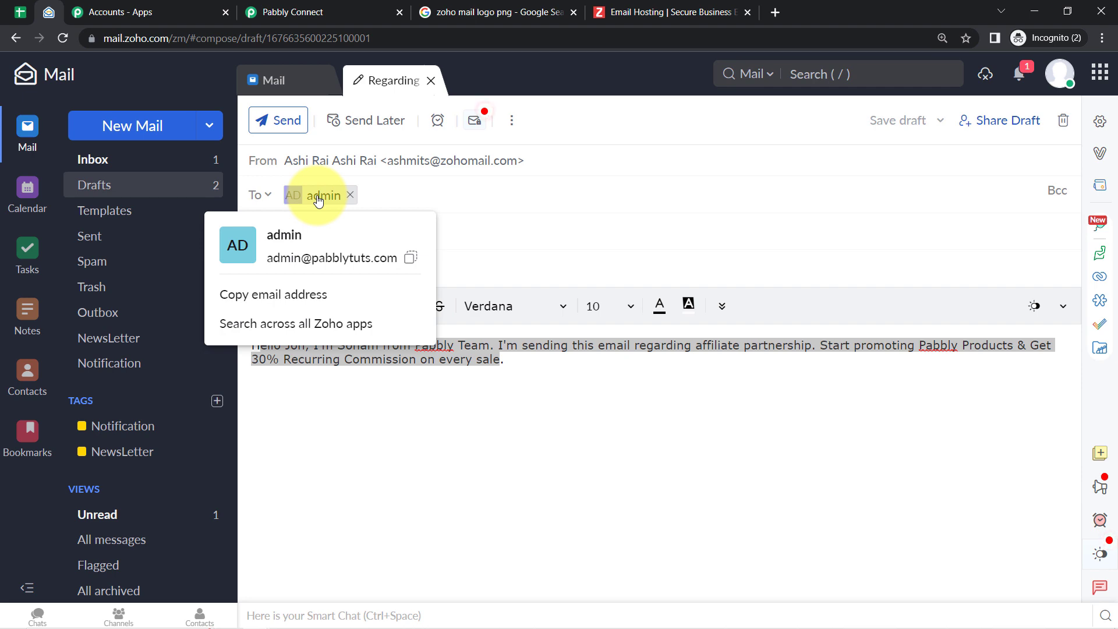
click(344, 431)
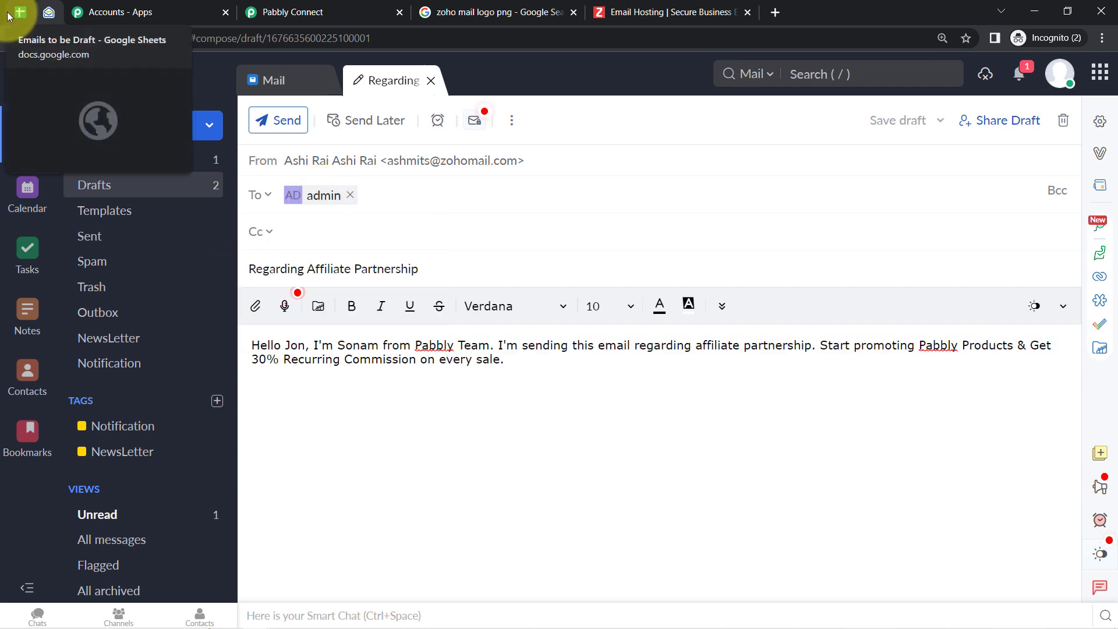
click(8, 17)
click(762, 306)
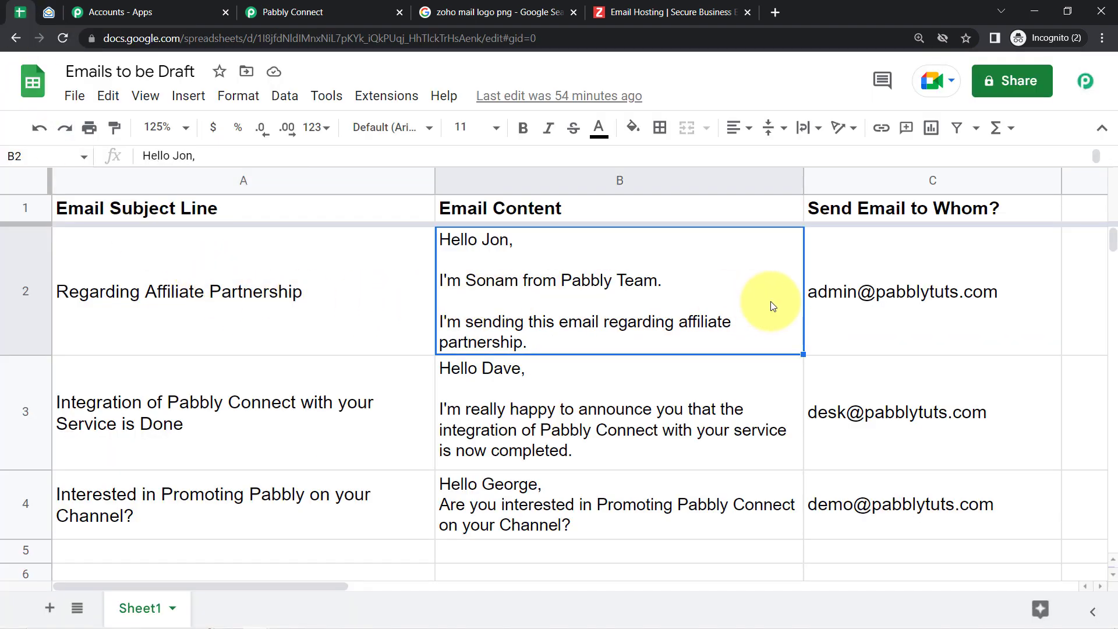
click(835, 300)
- Look over the subject line, content and recipient cells of row 3 in the spreadsheet
click(340, 424)
click(544, 386)
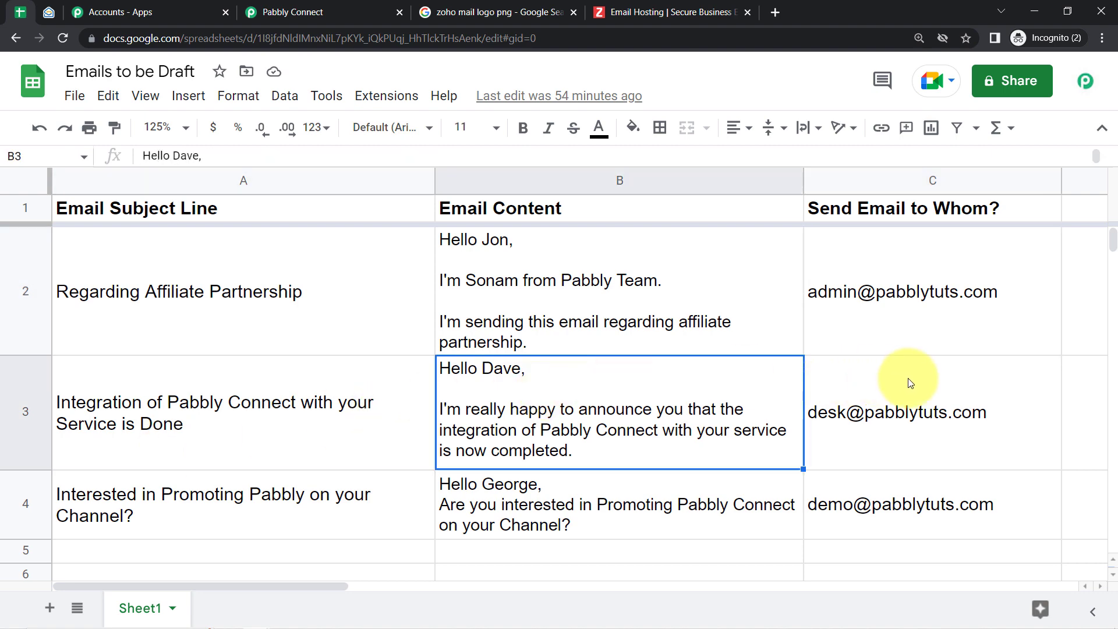
click(873, 381)
mouse_move(1113, 240)
mouse_down()
mouse_move(1113, 251)
mouse_move(1112, 229)
mouse_up()
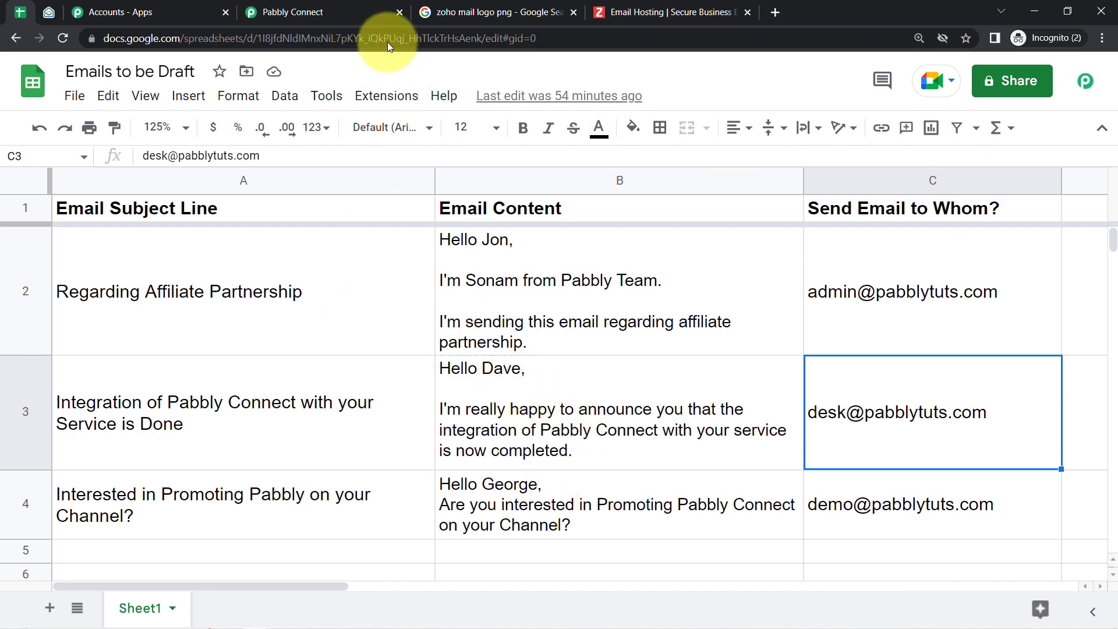
- In Pabbly Connect, review the workflow by collapsing its steps, and expand the Zoho Mail Create Draft action to see its mapped fields
click(291, 12)
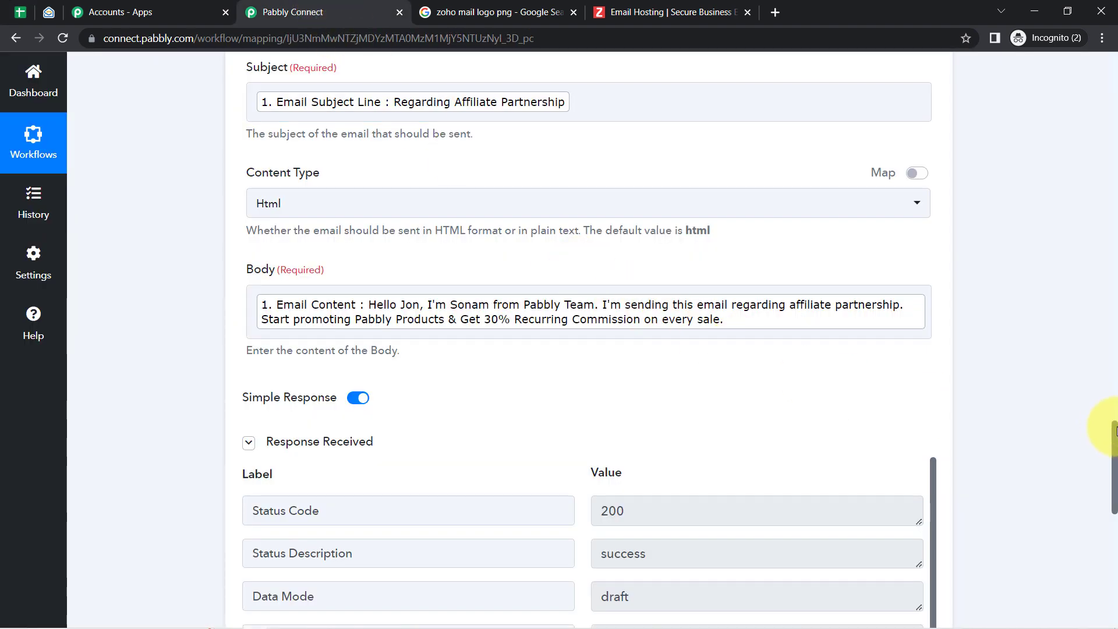
drag(1113, 433, 1099, 21)
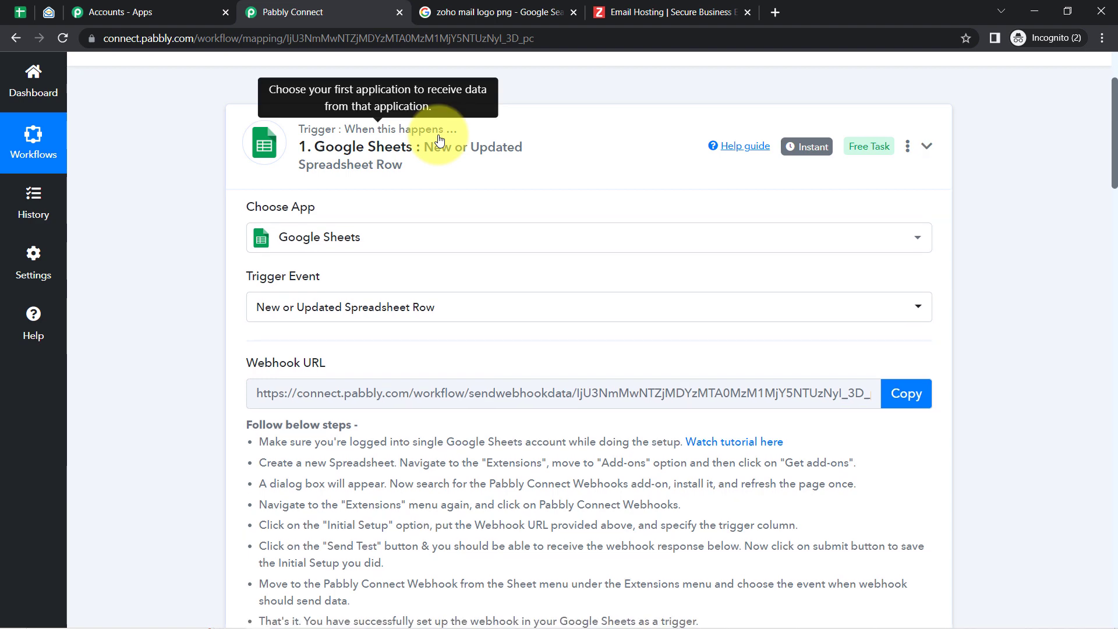
click(439, 140)
click(356, 288)
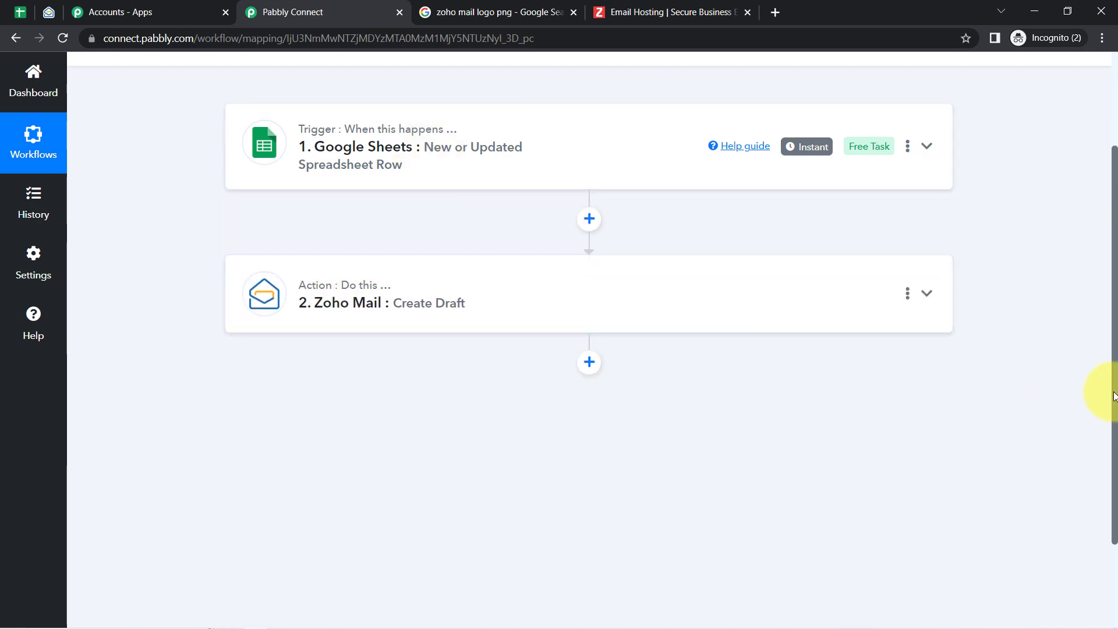
drag(1114, 399, 1104, 283)
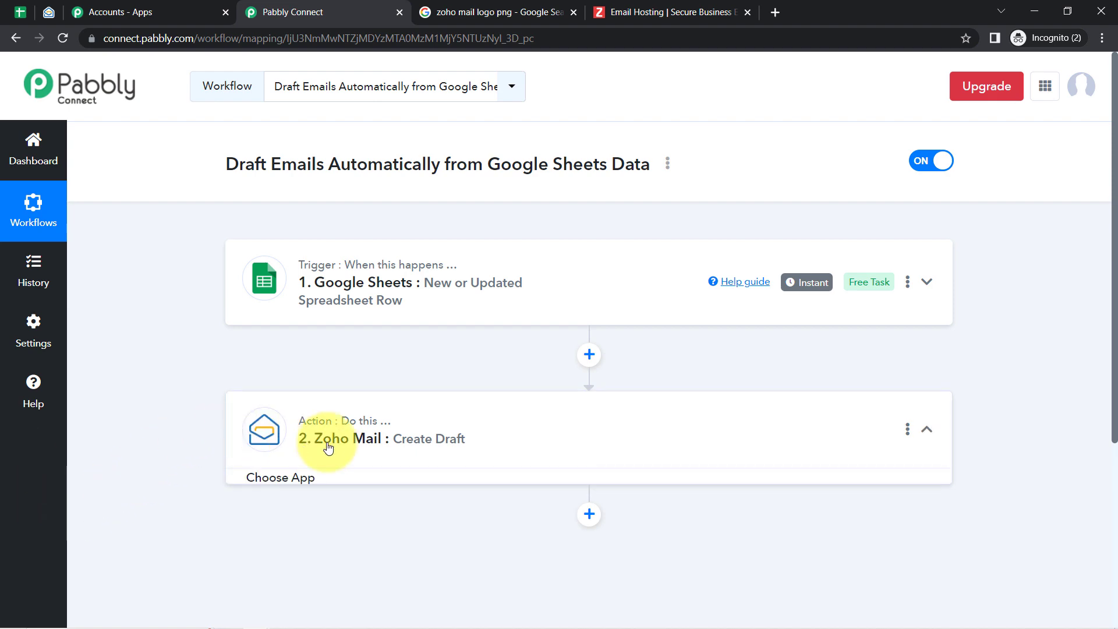
click(300, 448)
drag(1114, 166, 1085, 421)
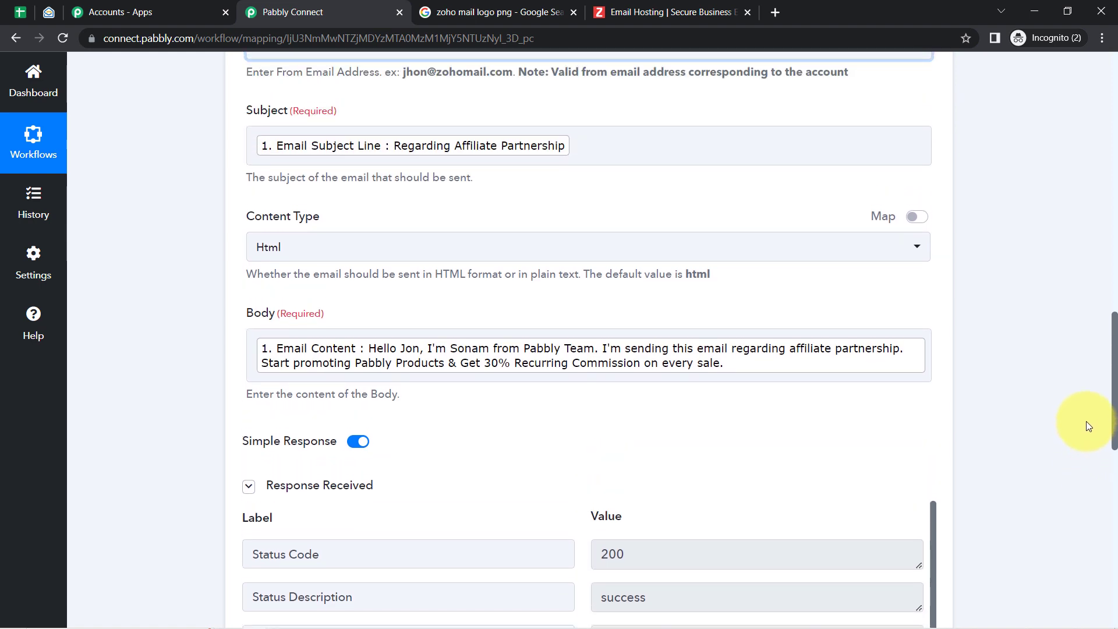
- Check row 3 of the spreadsheet against the Subject, Content Type and Body settings of the Zoho Mail action in Pabbly Connect
click(20, 11)
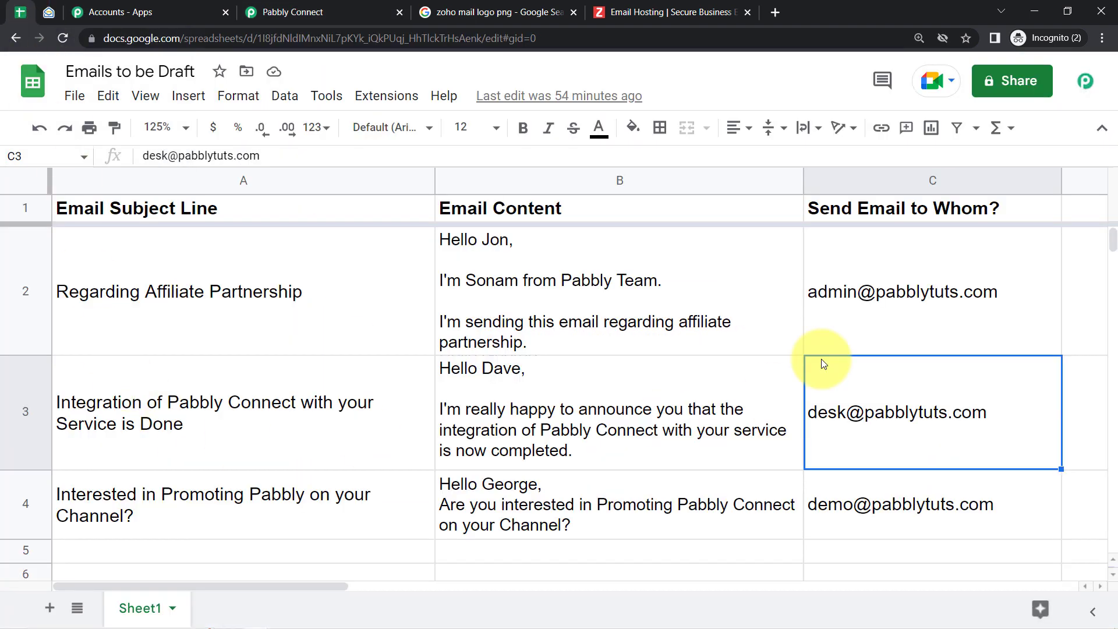
click(375, 437)
click(495, 411)
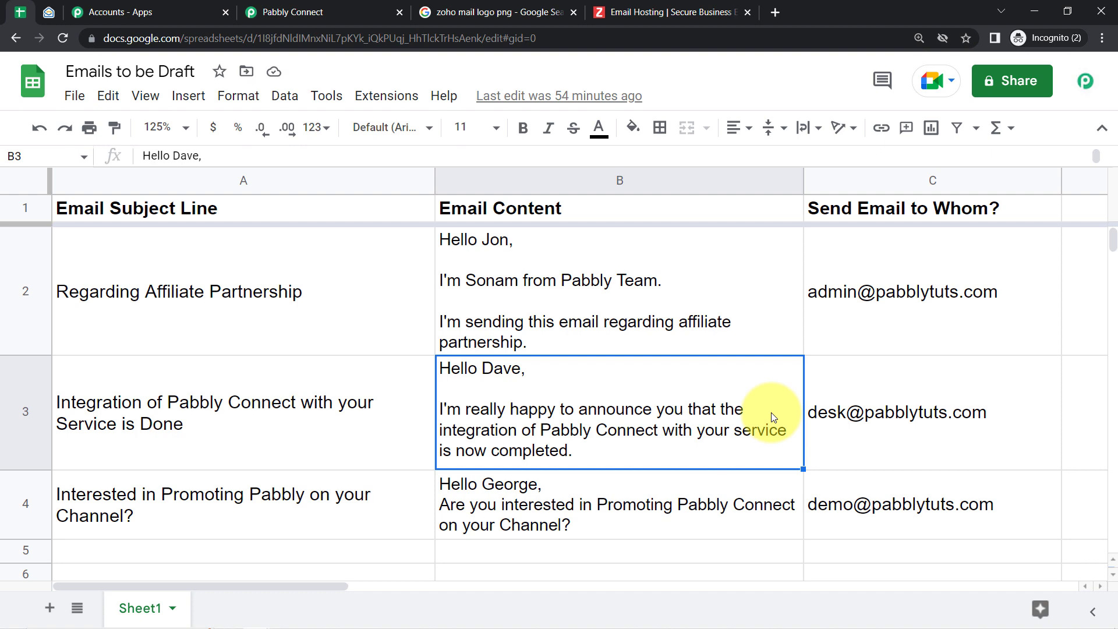
click(298, 10)
click(336, 151)
click(315, 346)
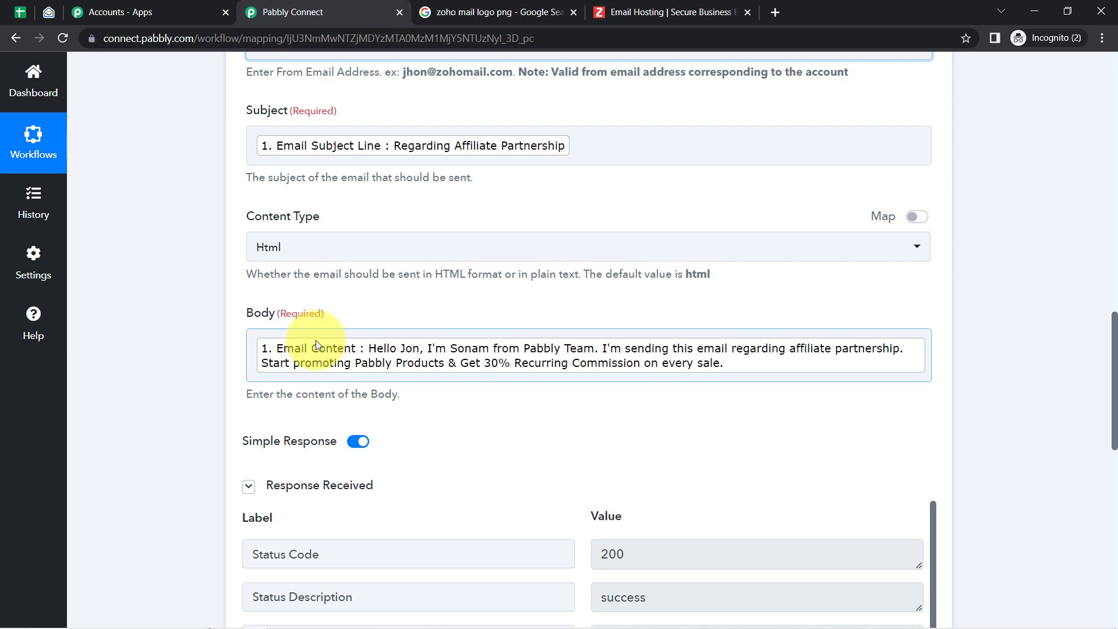
click(355, 260)
click(350, 276)
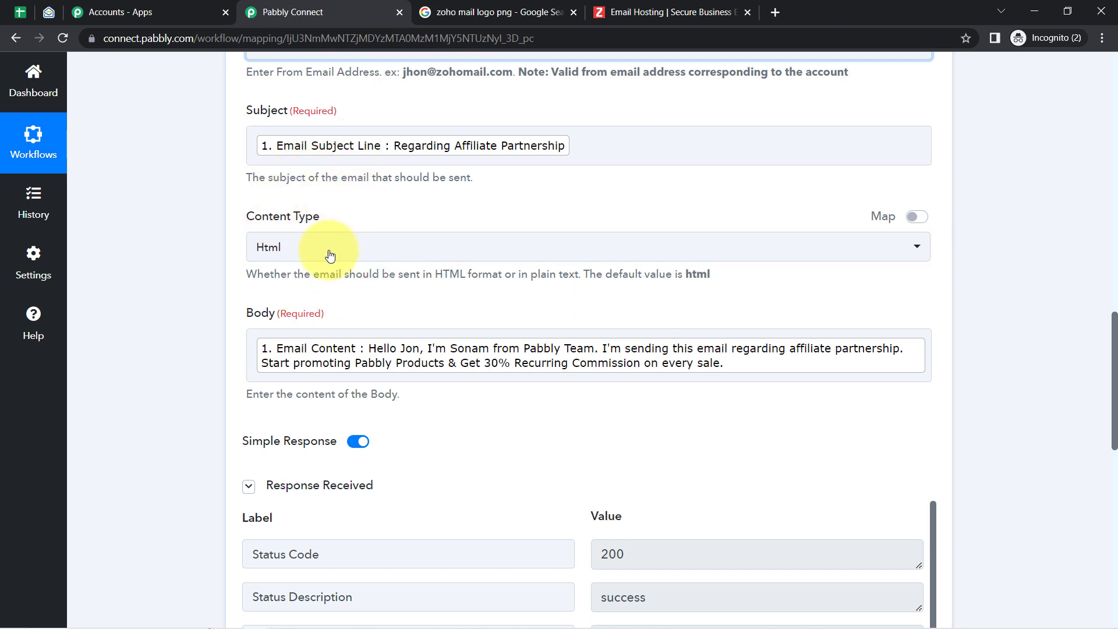
click(259, 252)
click(239, 235)
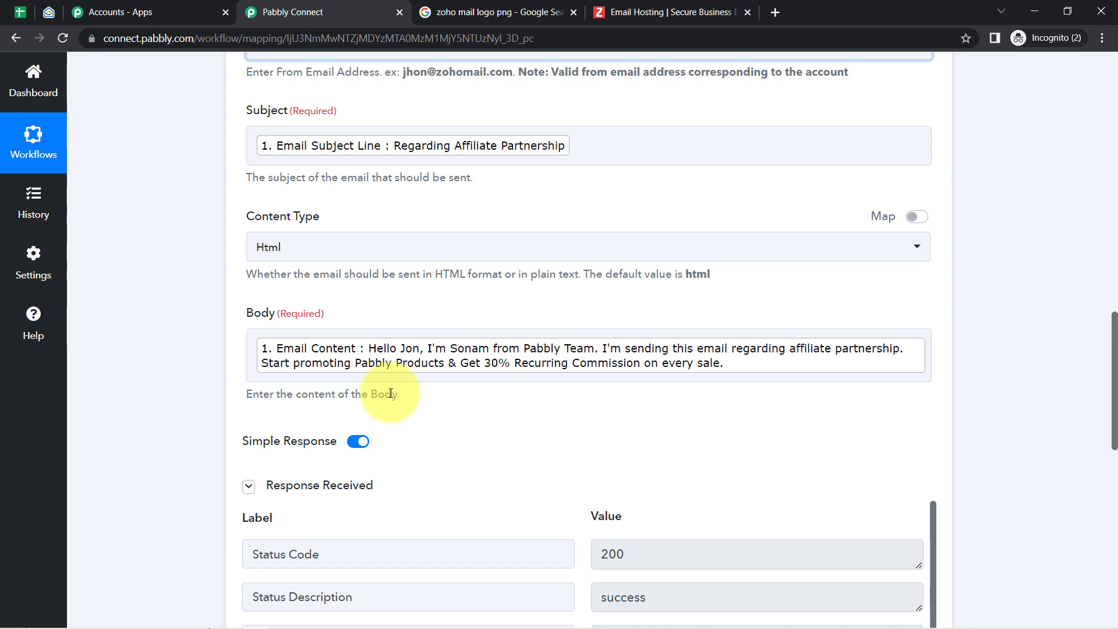
- Back in Google Sheets, copy the three cells of row 4 and keep a copy in a new Notepad document
click(19, 12)
drag(353, 437, 454, 449)
click(344, 508)
drag(344, 508, 832, 508)
mouse_move(833, 507)
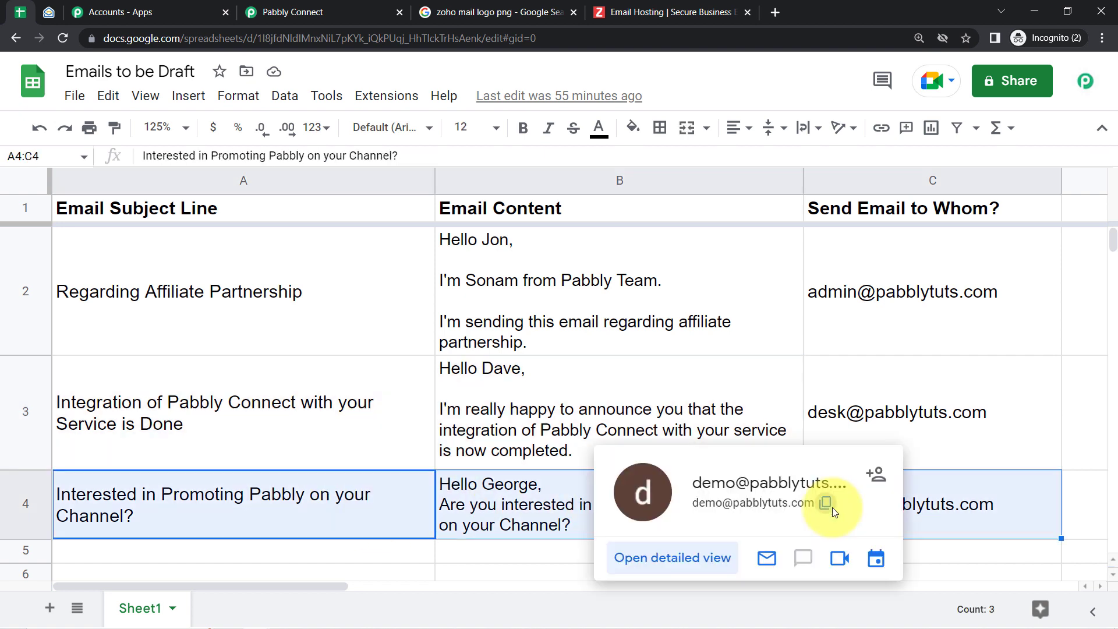
key(ctrl+c)
mouse_move(159, 610)
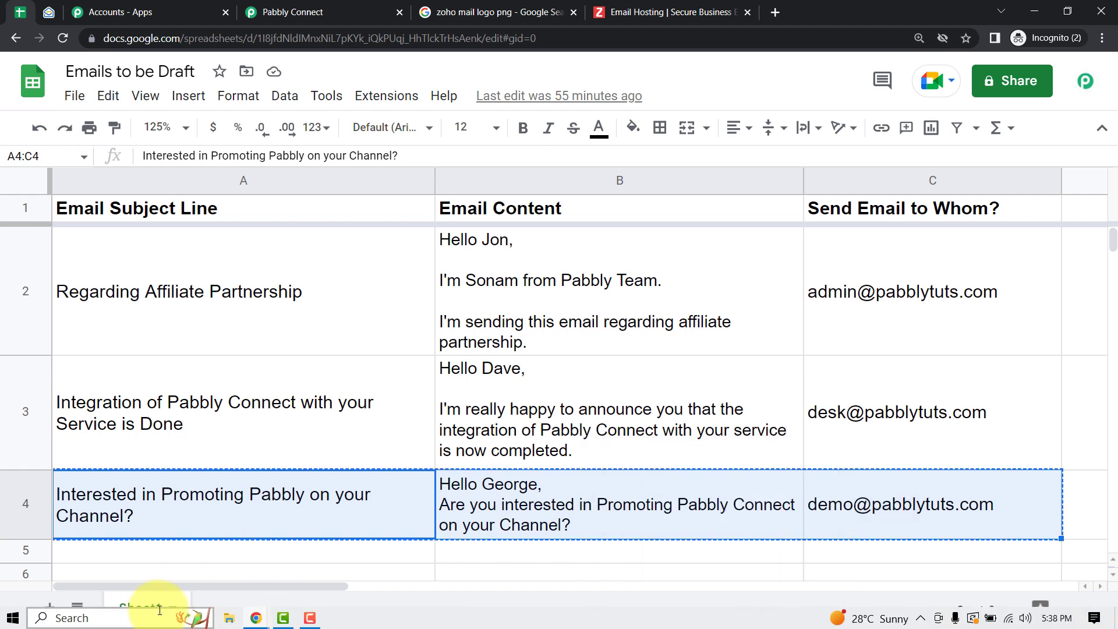
click(108, 616)
text(note)
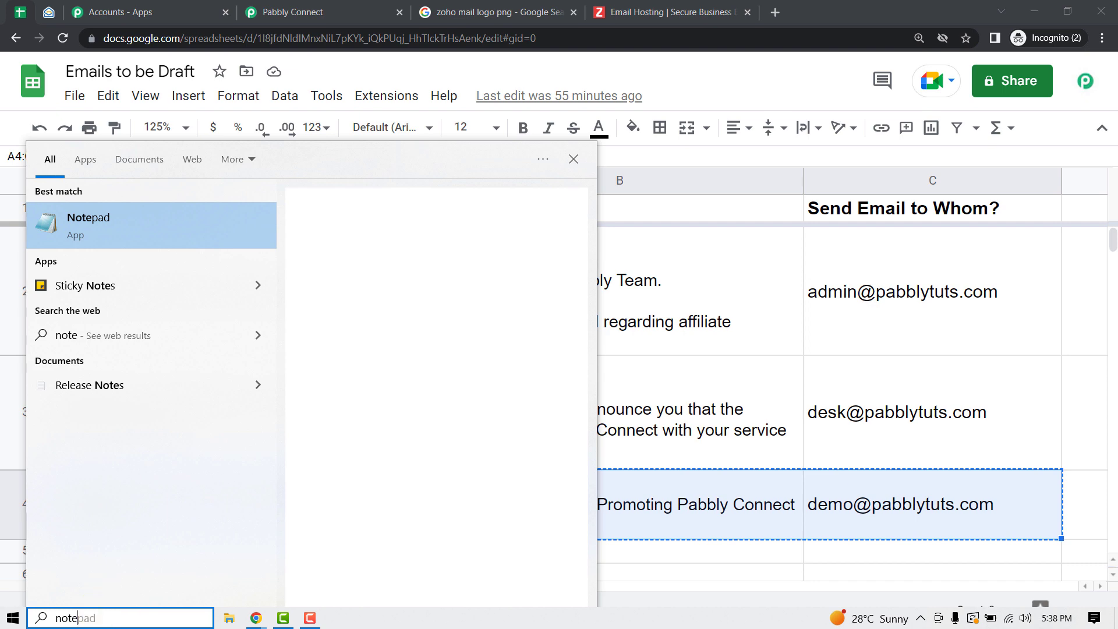
click(74, 227)
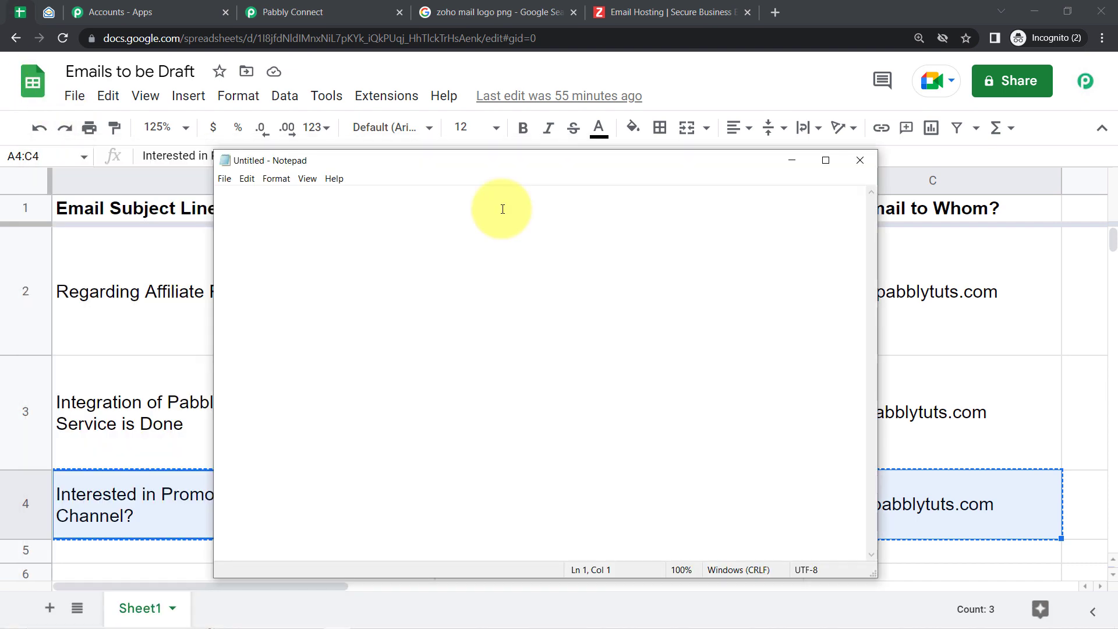
key(ctrl+v)
click(788, 160)
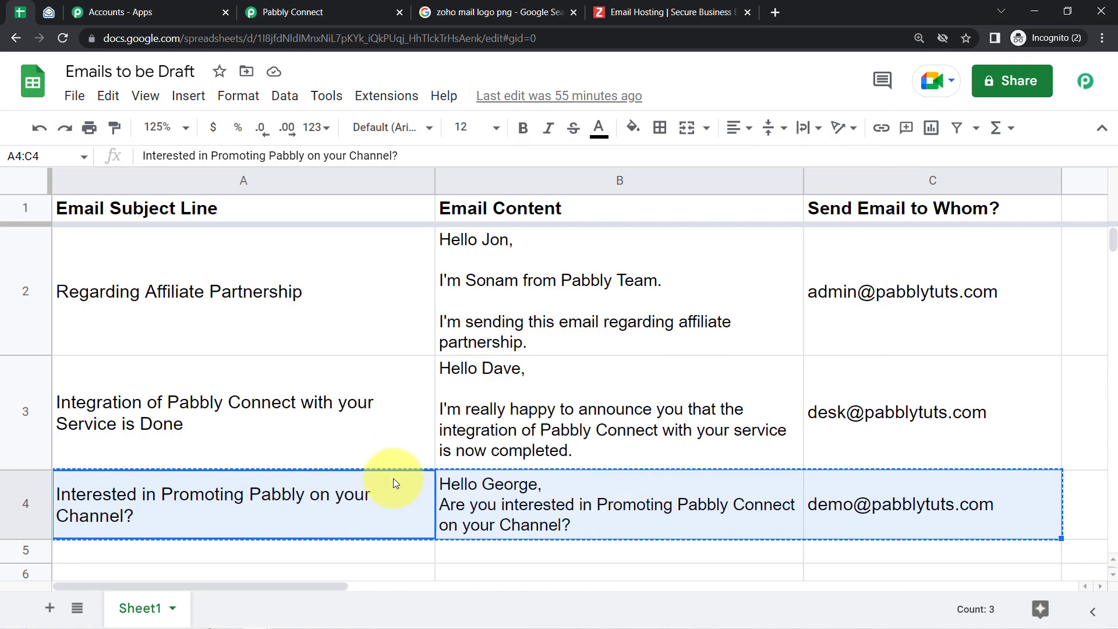
- Clear the three cells of row 4, then copy row 3's subject, content and recipient and clear them too
mouse_move(917, 509)
key(Delete)
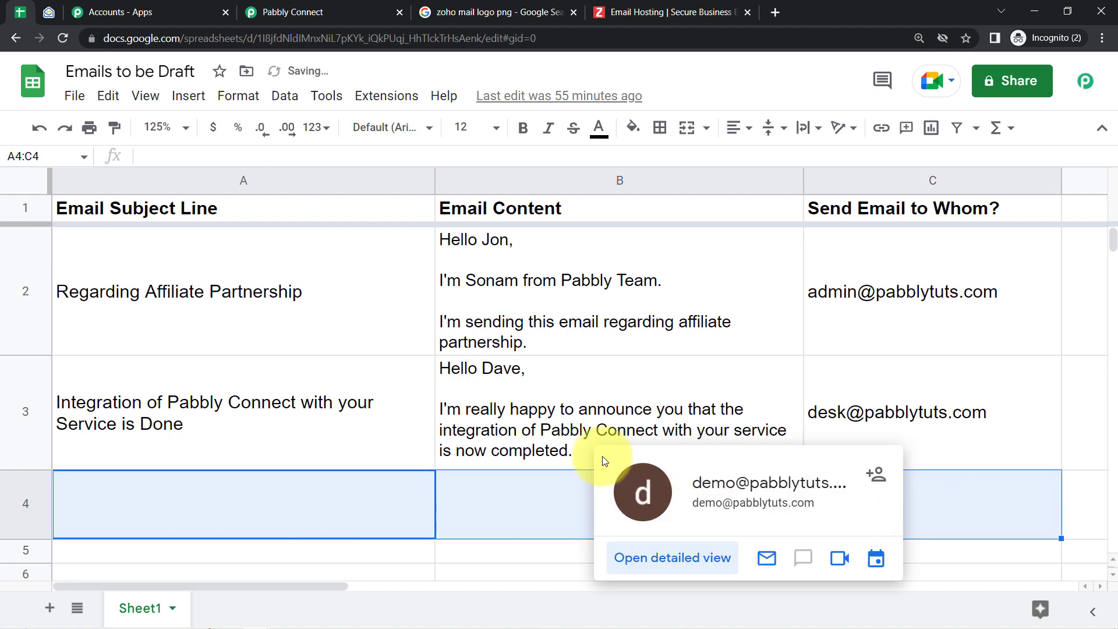
click(427, 450)
shift+click(876, 452)
key(ctrl+c)
mouse_move(876, 452)
click(662, 565)
drag(411, 428, 855, 418)
key(Delete)
click(539, 491)
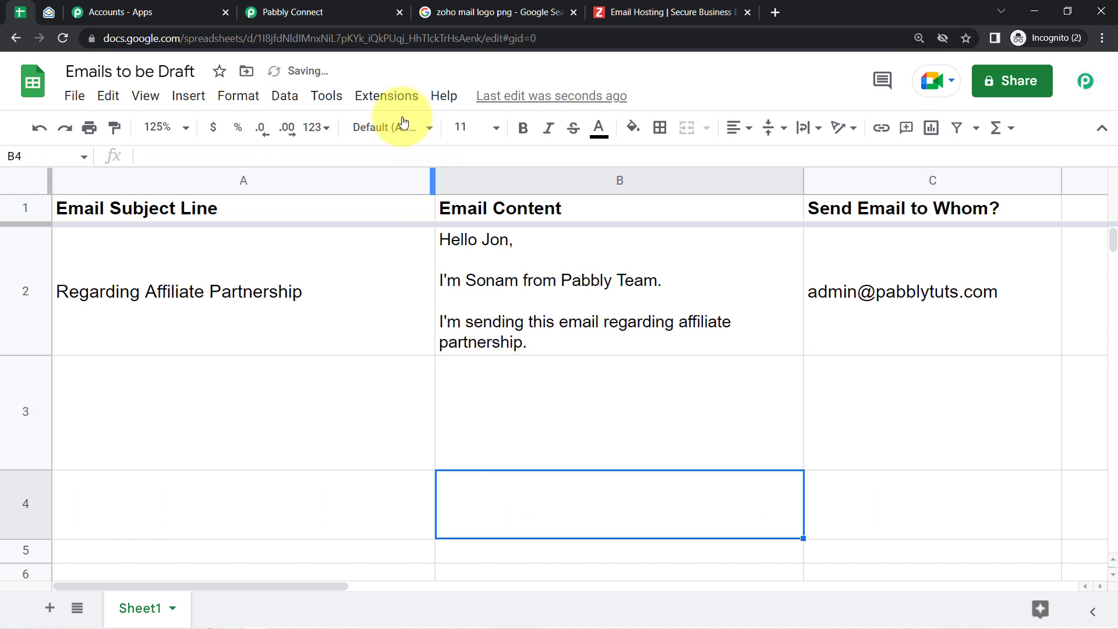
- Enable Send On Event in the Pabbly Connect Webhooks extension for the spreadsheet
click(380, 97)
mouse_move(549, 329)
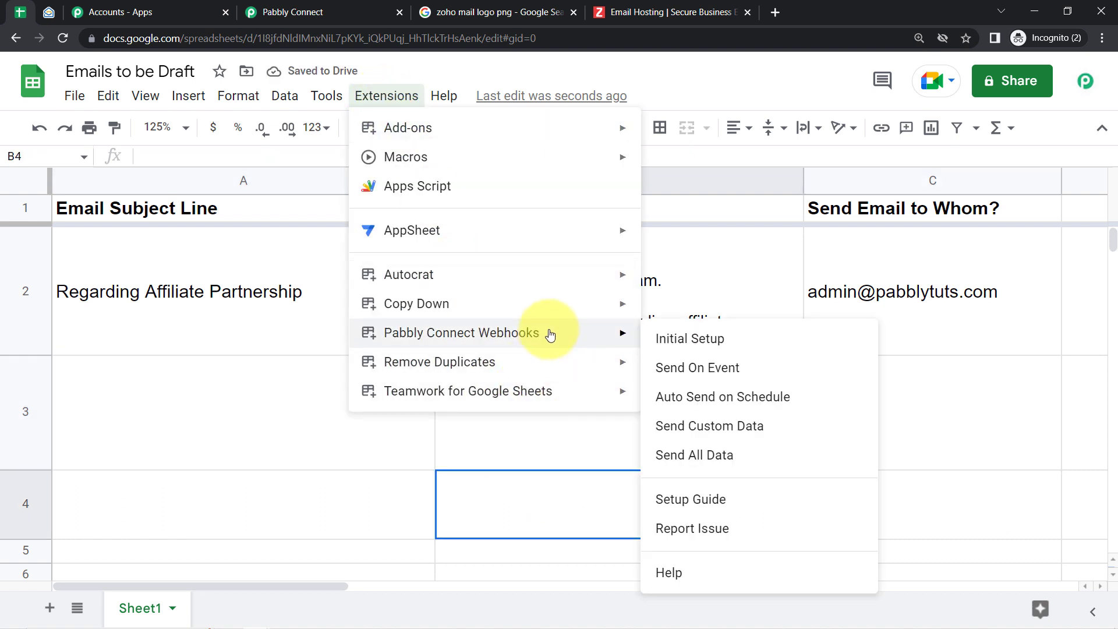
click(675, 373)
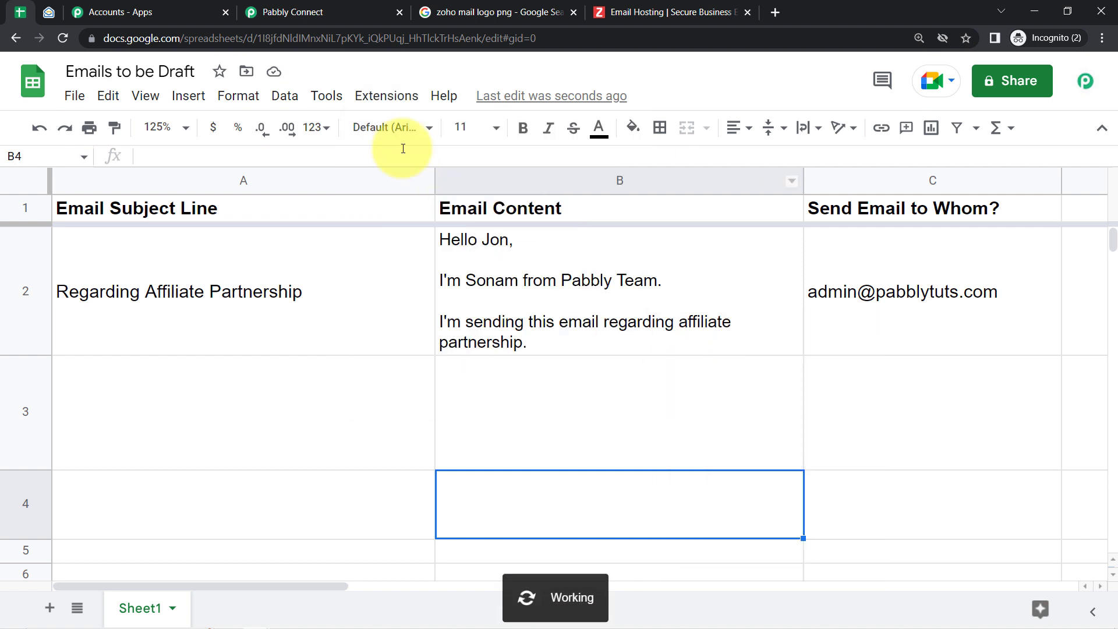
click(382, 99)
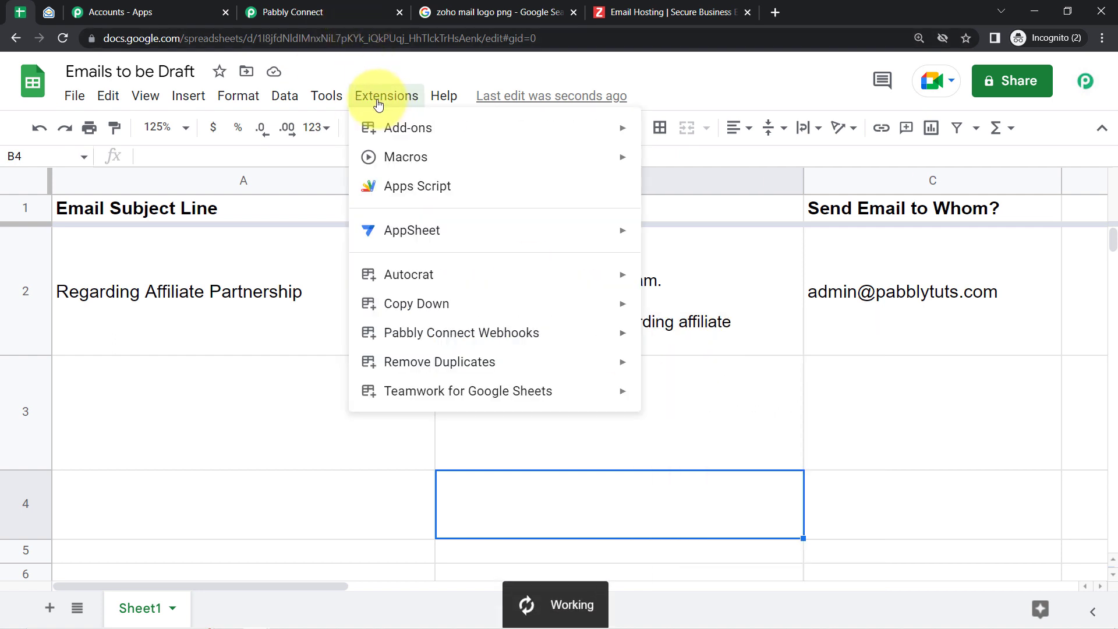
mouse_move(552, 332)
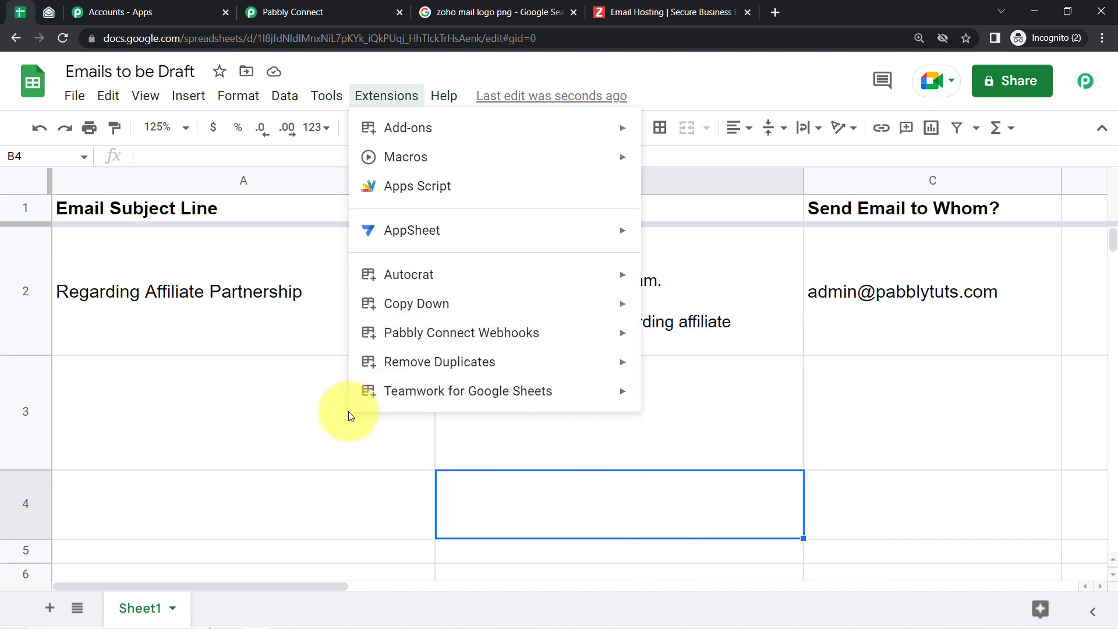
- Paste the copied Integration of Pabbly Connect with your Service is Done entry back into row 3, starting at A3
click(319, 410)
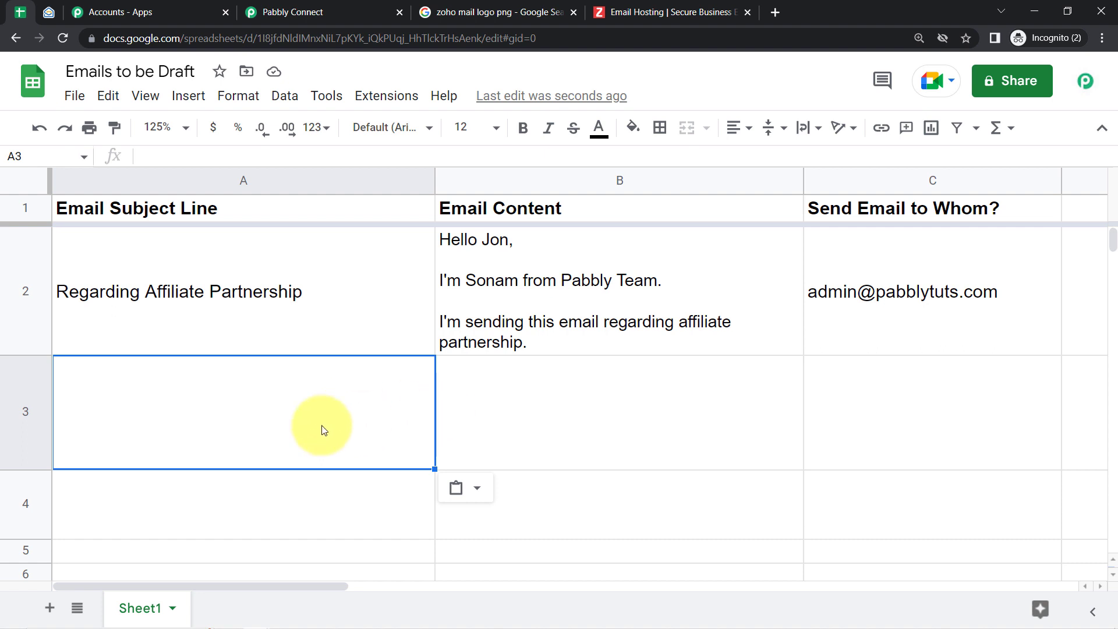
click(508, 428)
click(341, 425)
key(ctrl+v)
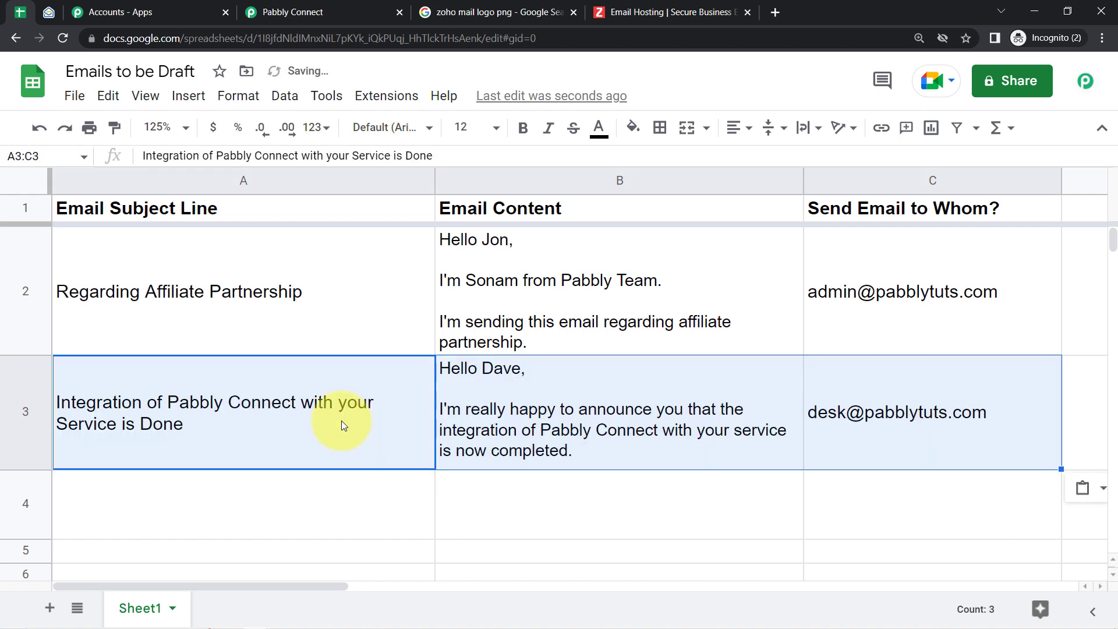
- In Zoho Mail's Drafts, open the newest Integration of Pabbly Connect with your Service is Done draft and check its body text
click(48, 12)
click(92, 184)
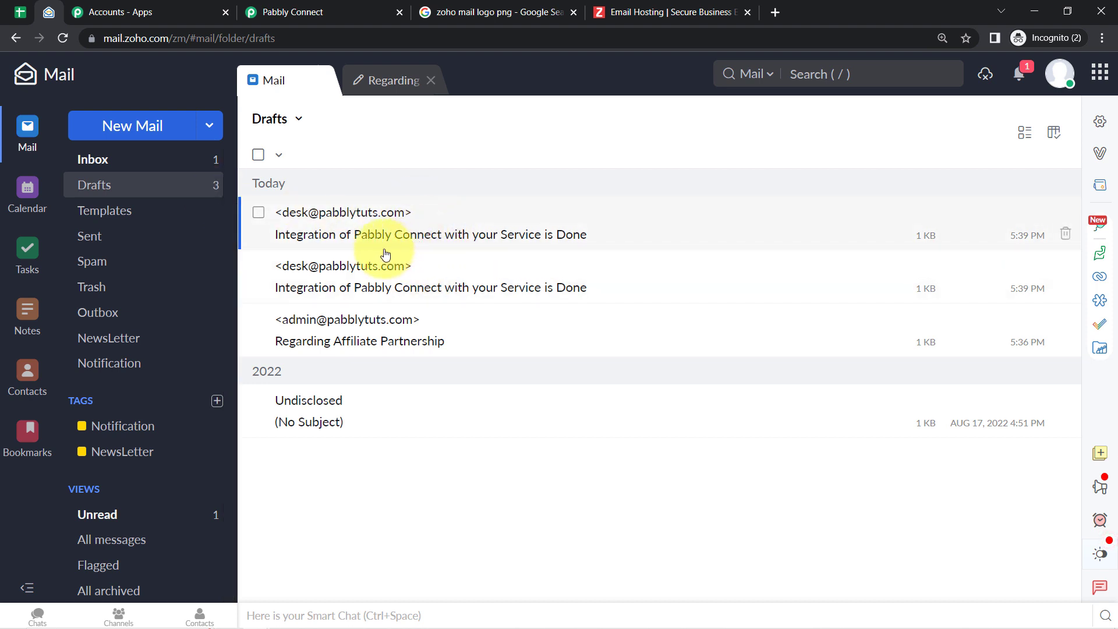
click(344, 236)
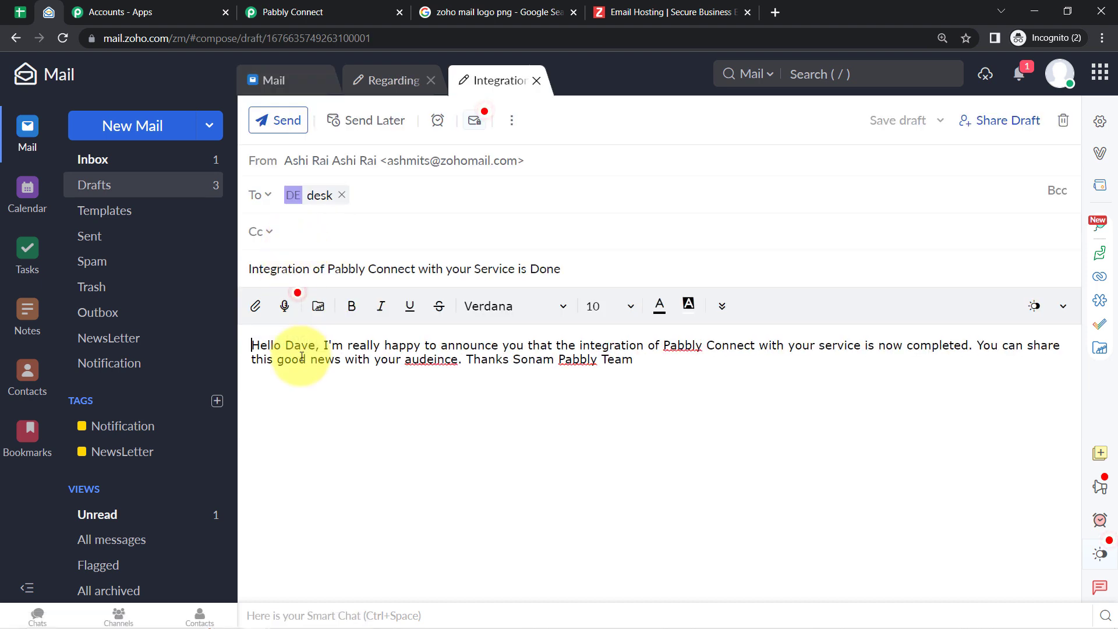
drag(292, 347, 913, 355)
click(655, 356)
click(831, 357)
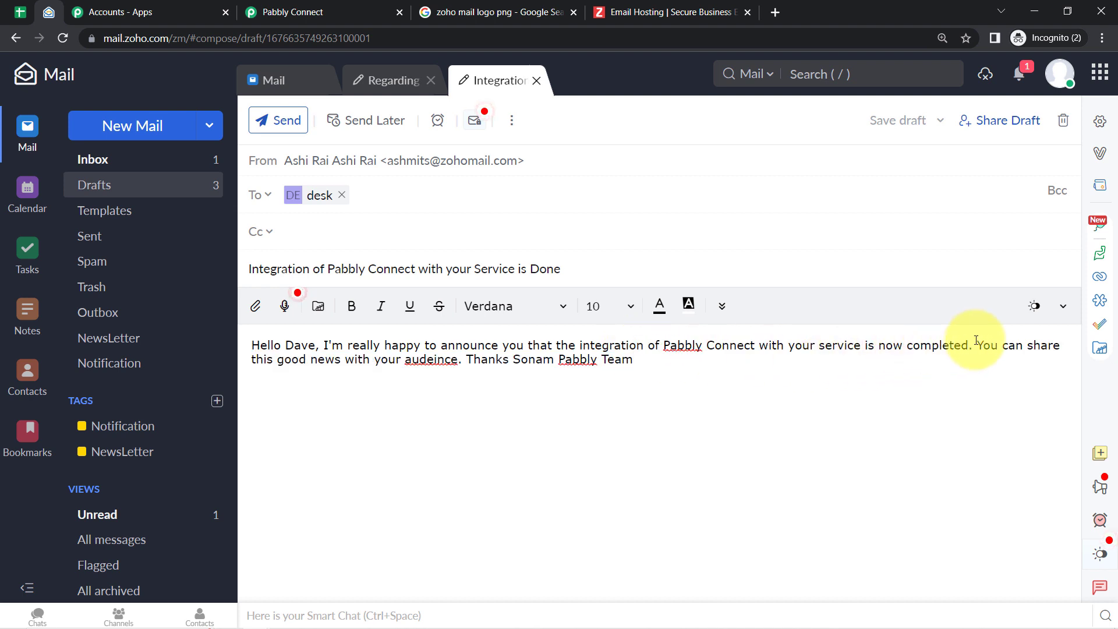
- Read the rest of the draft's body text through its closing signature, and look at the Pabbly Connect workflow
drag(980, 345, 432, 368)
click(424, 357)
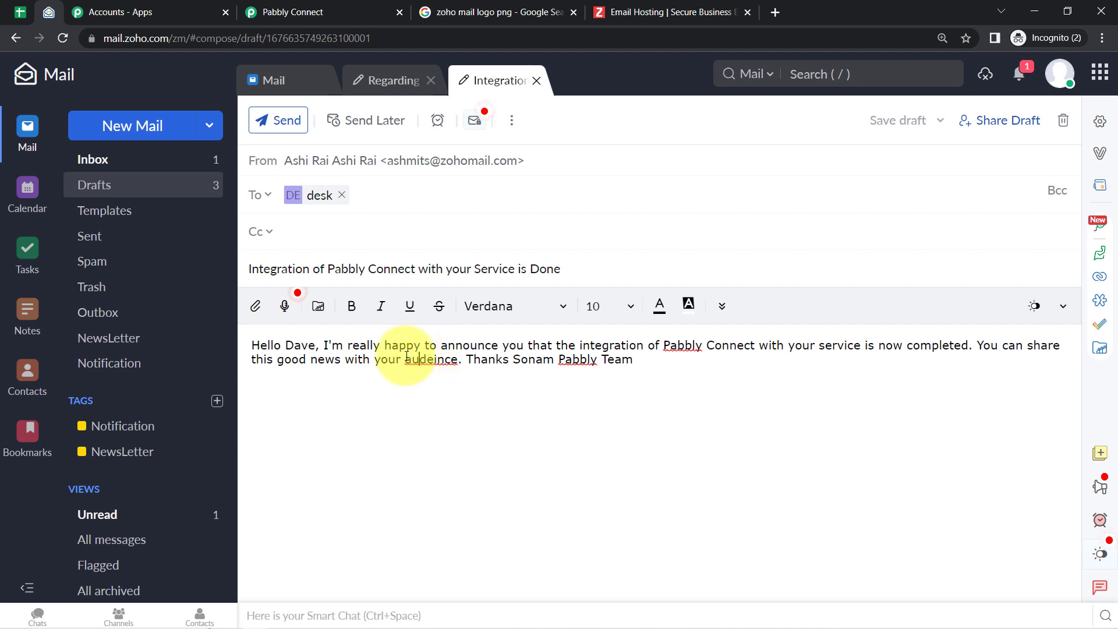
drag(488, 359, 603, 361)
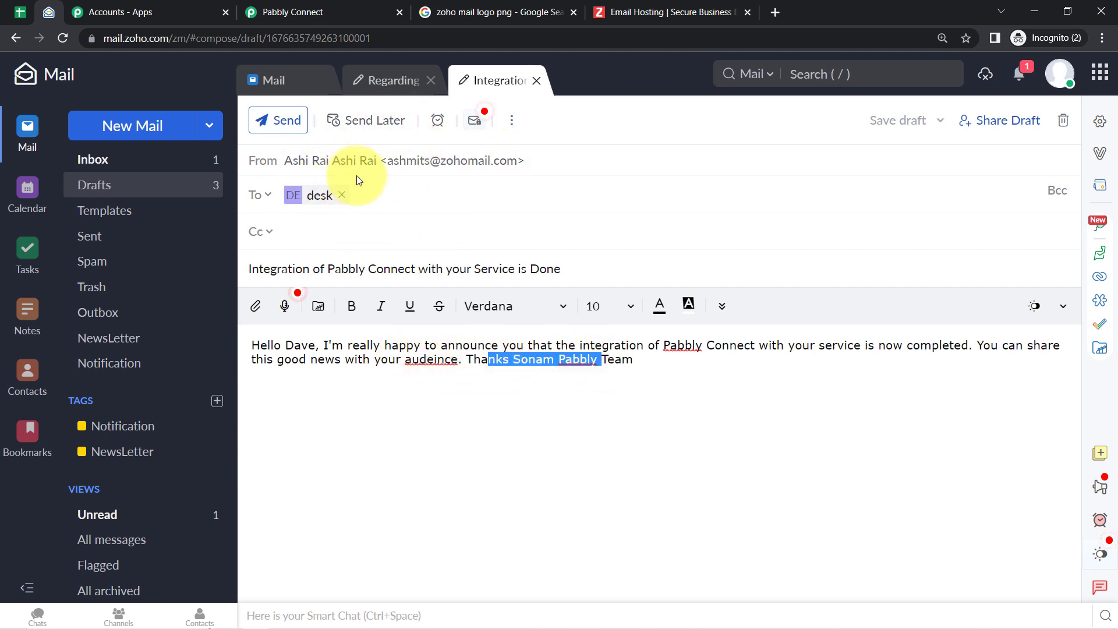
click(326, 7)
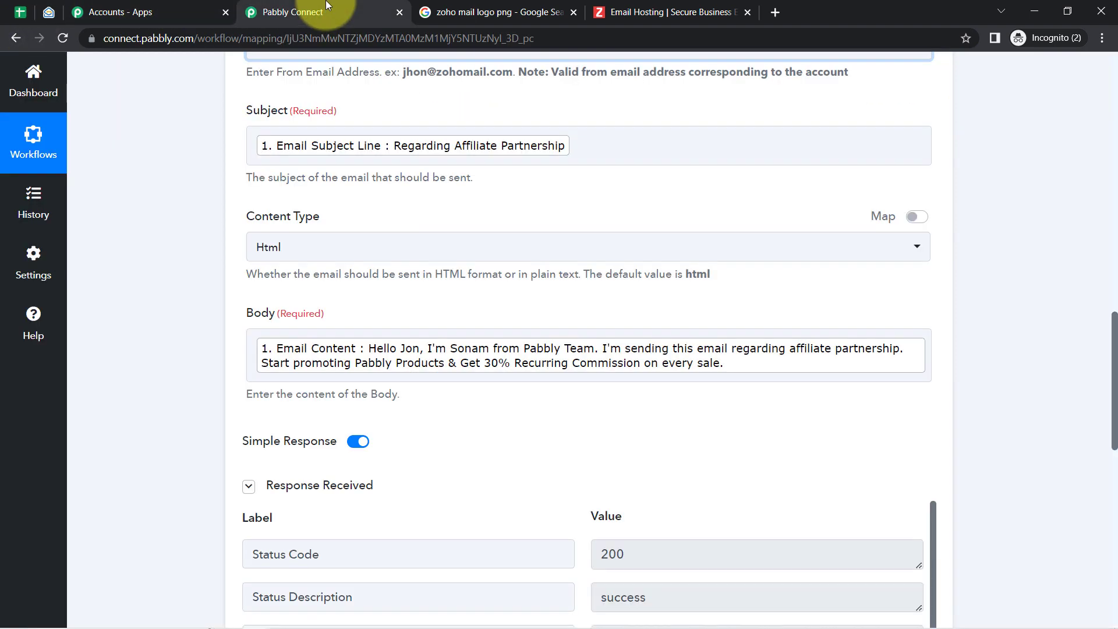
- In the Emails to be Draft spreadsheet, turn off Send On Event in the Pabbly Connect Webhooks extension
click(19, 12)
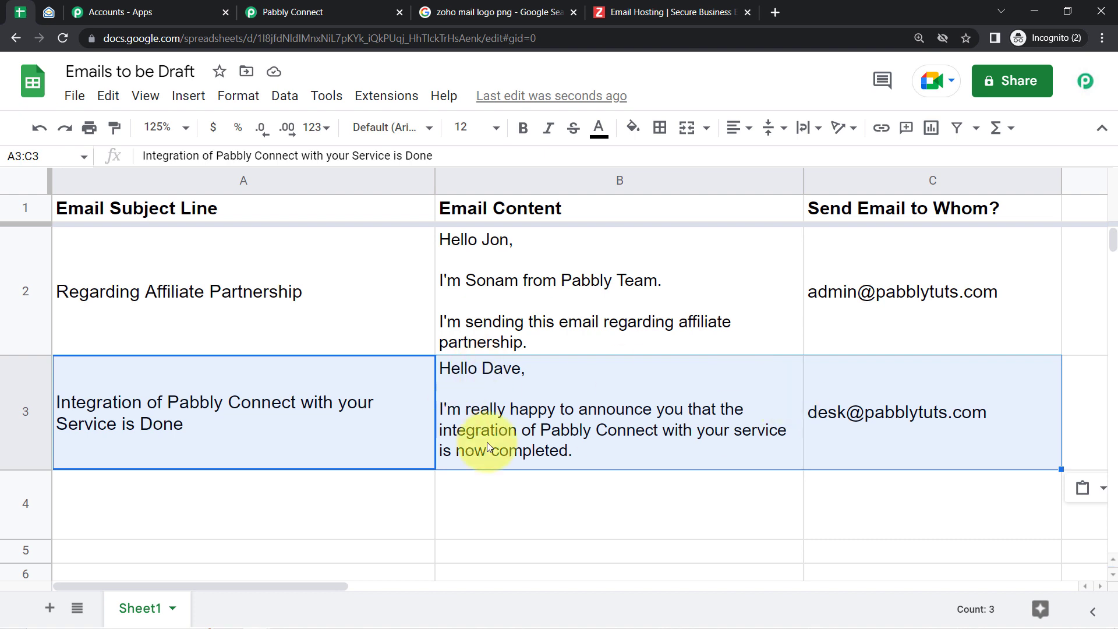
click(584, 488)
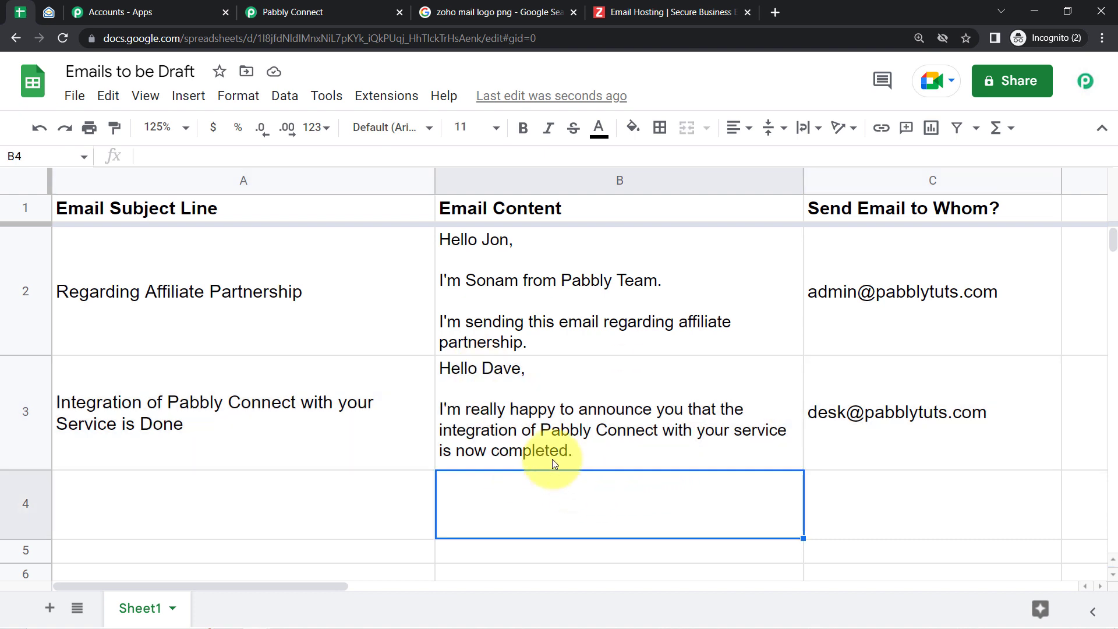
click(340, 488)
click(386, 96)
mouse_move(574, 340)
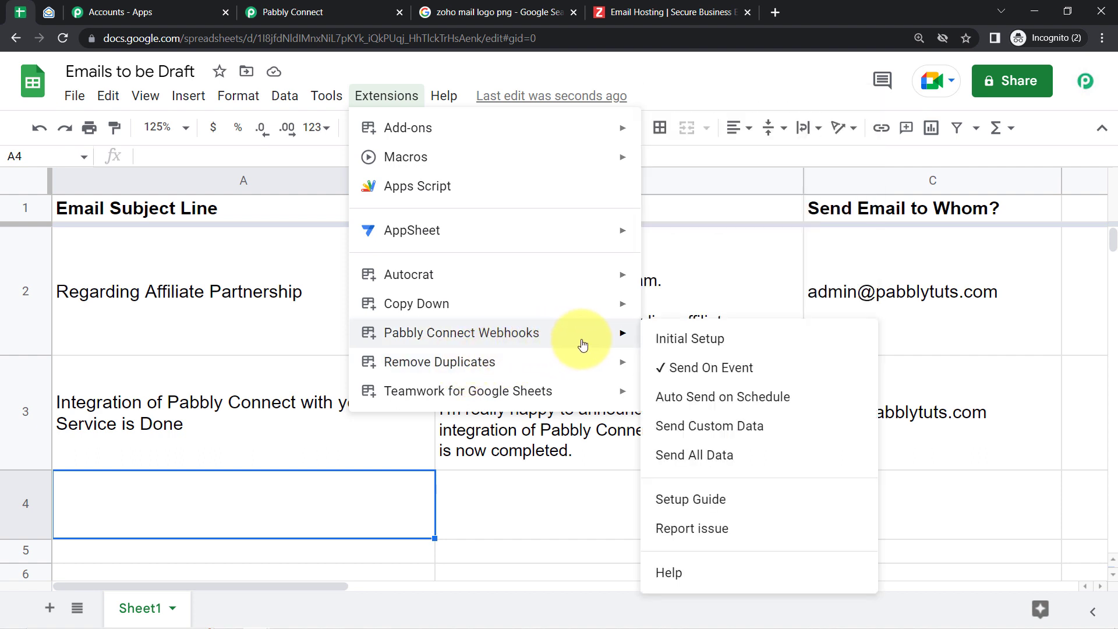
click(662, 371)
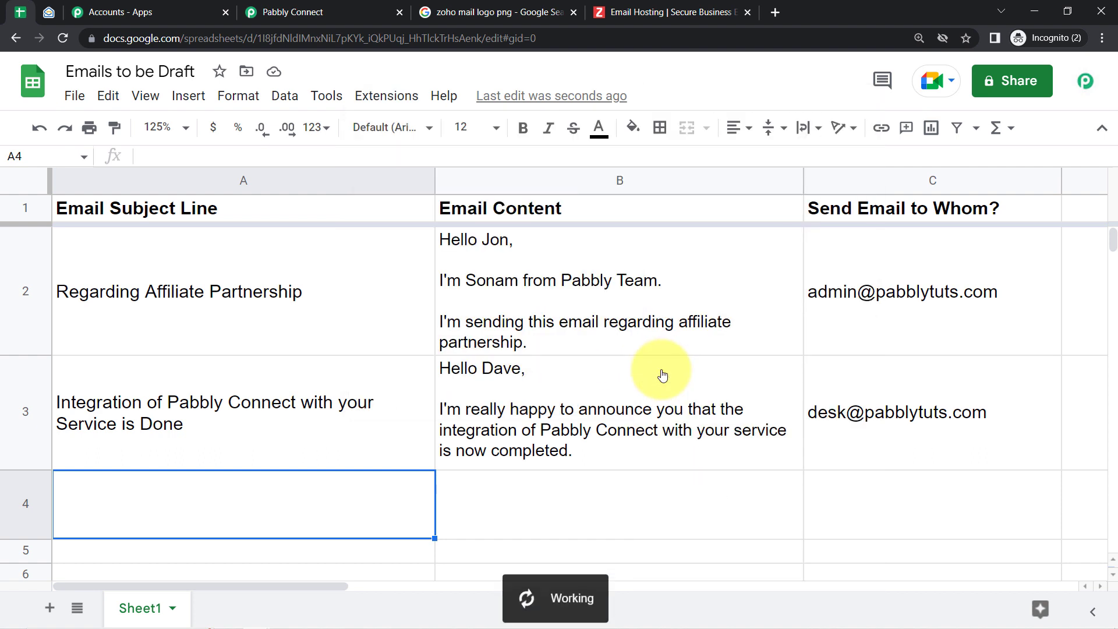
click(384, 97)
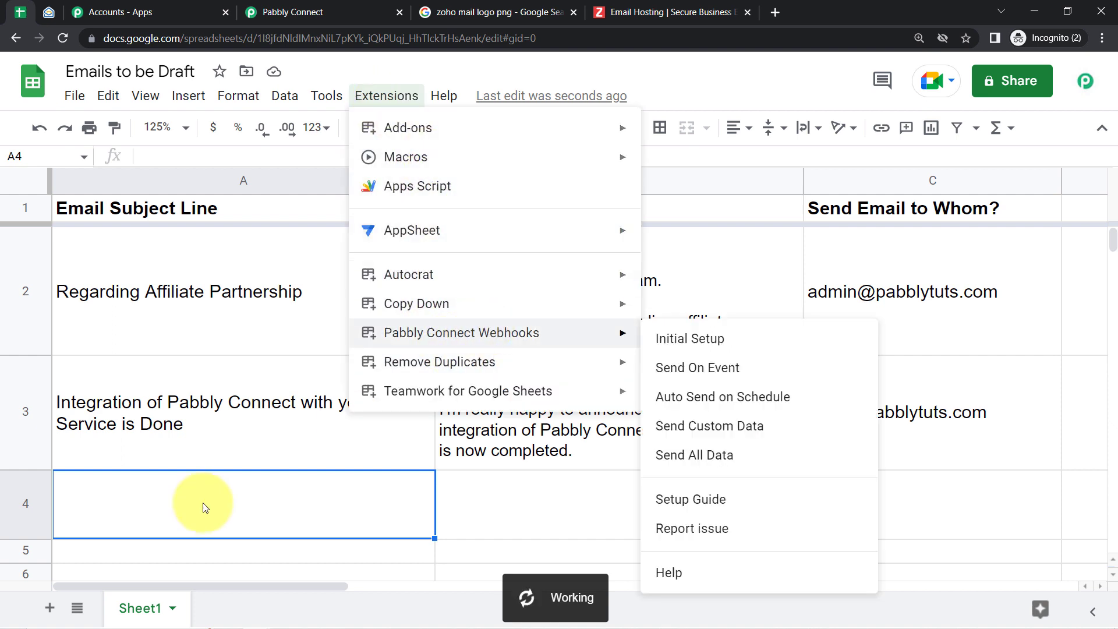
- Paste the copied Integration of Pabbly Connect with your Service is Done entry into row 4, starting at A4
click(196, 522)
key(ctrl+v)
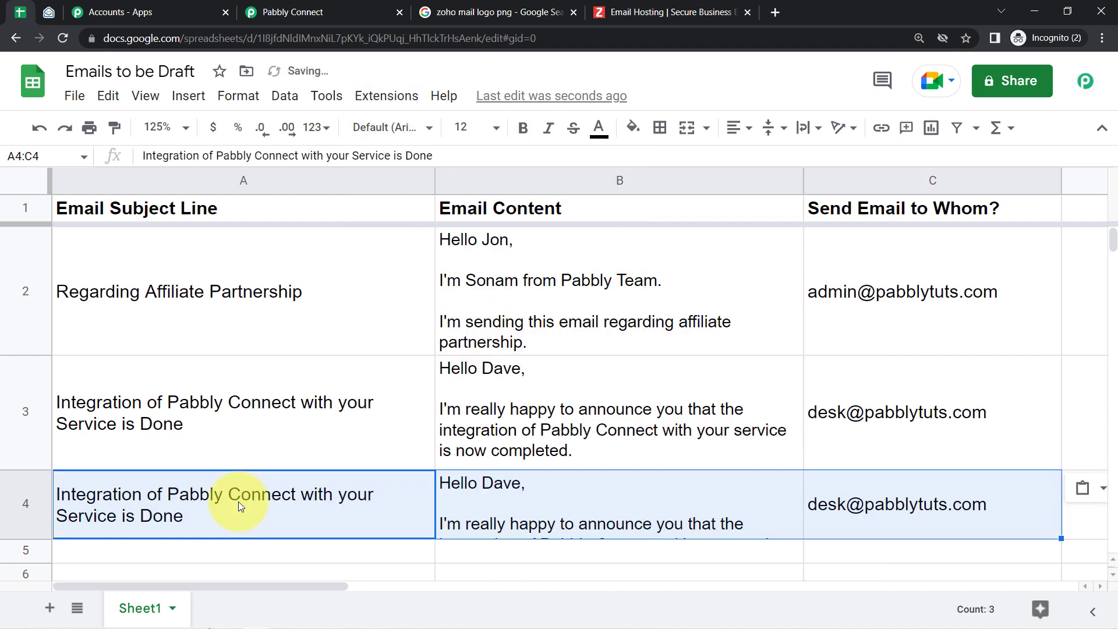
mouse_move(295, 620)
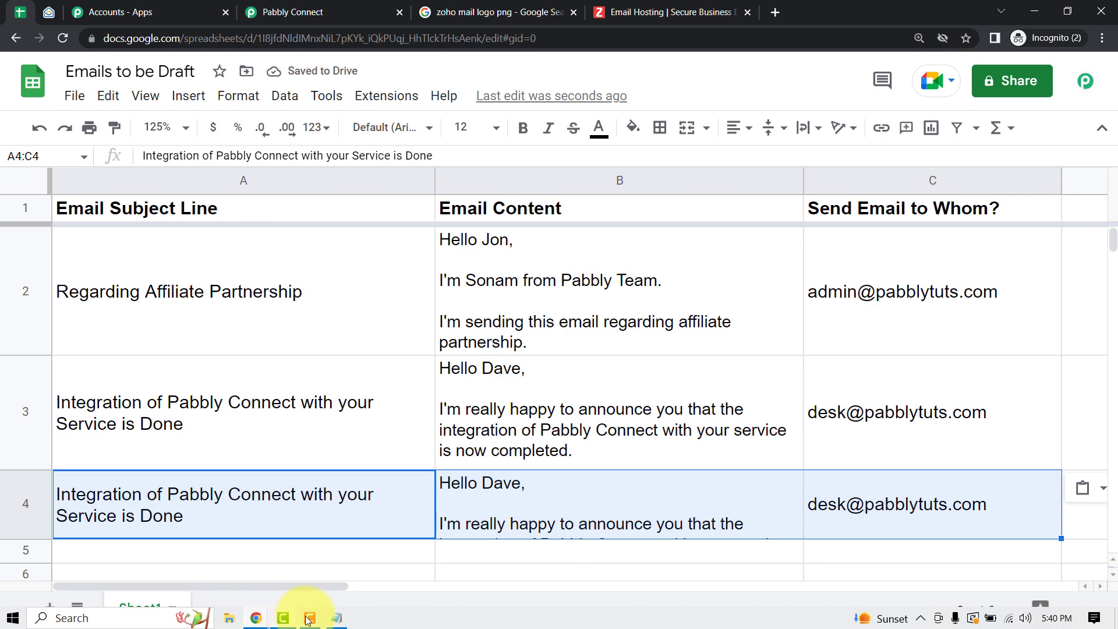
click(336, 618)
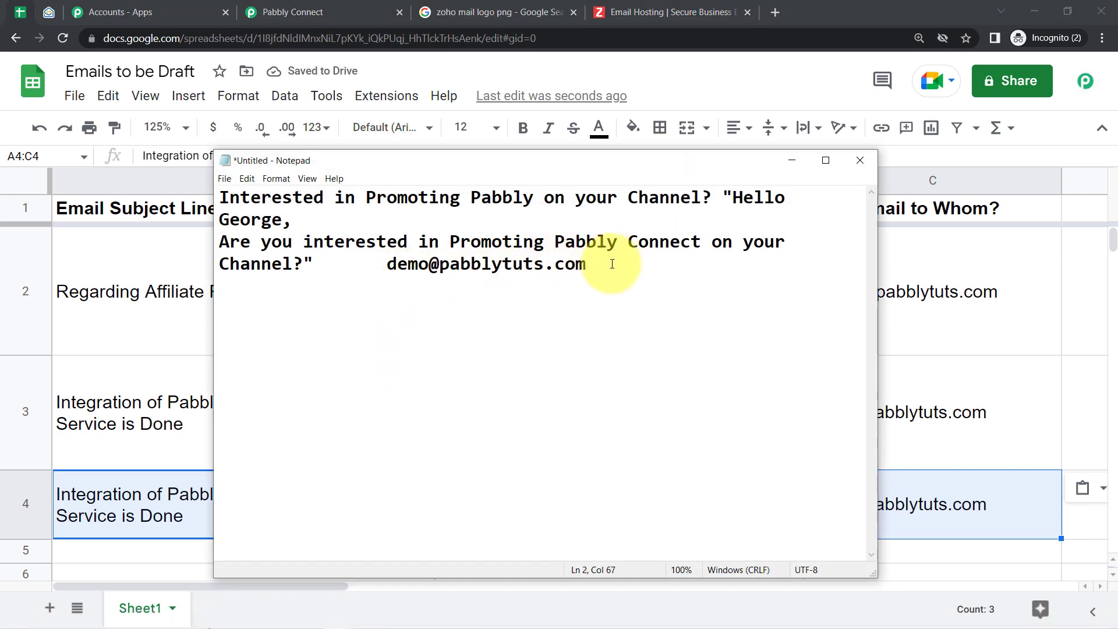
drag(585, 264, 470, 263)
key(ctrl+a)
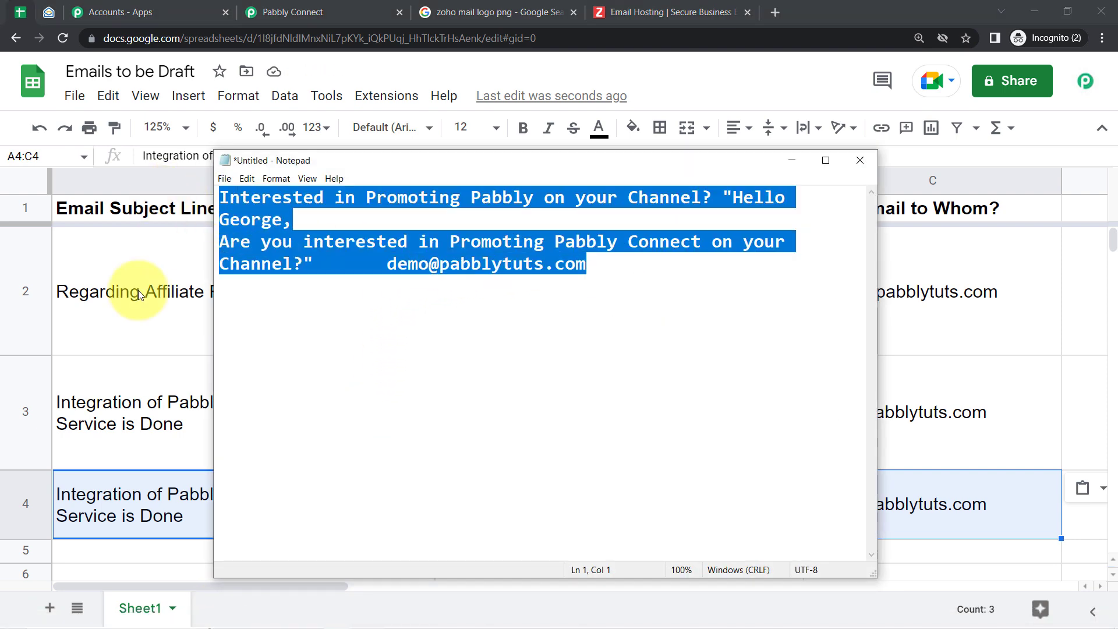
click(185, 407)
click(325, 487)
scroll(324, 488, down, 1)
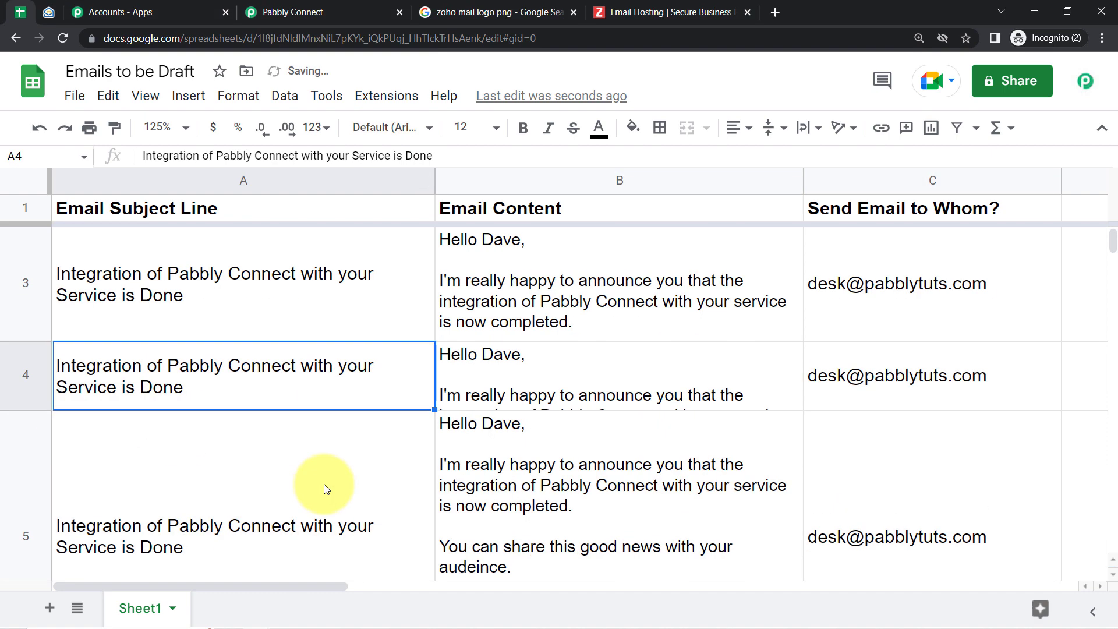
scroll(361, 492, down, 1)
drag(292, 439, 835, 446)
key(Delete)
key(Up)
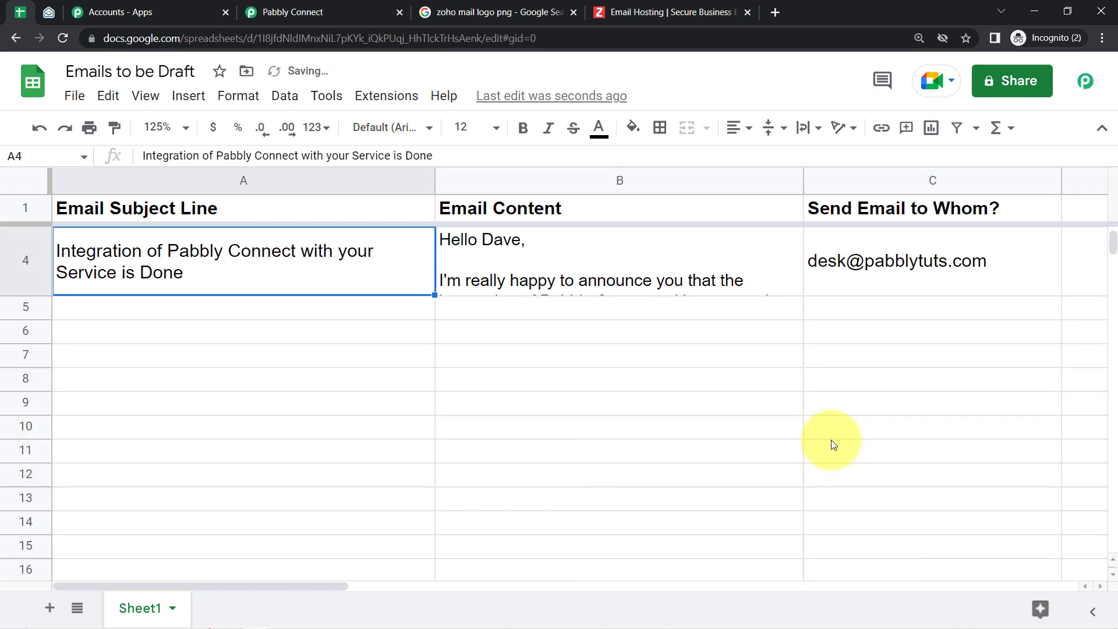
key(Up)
key(Up)
key(Up)
key(Down)
key(Down)
key(Down)
key(Down)
key(Down)
key(Down)
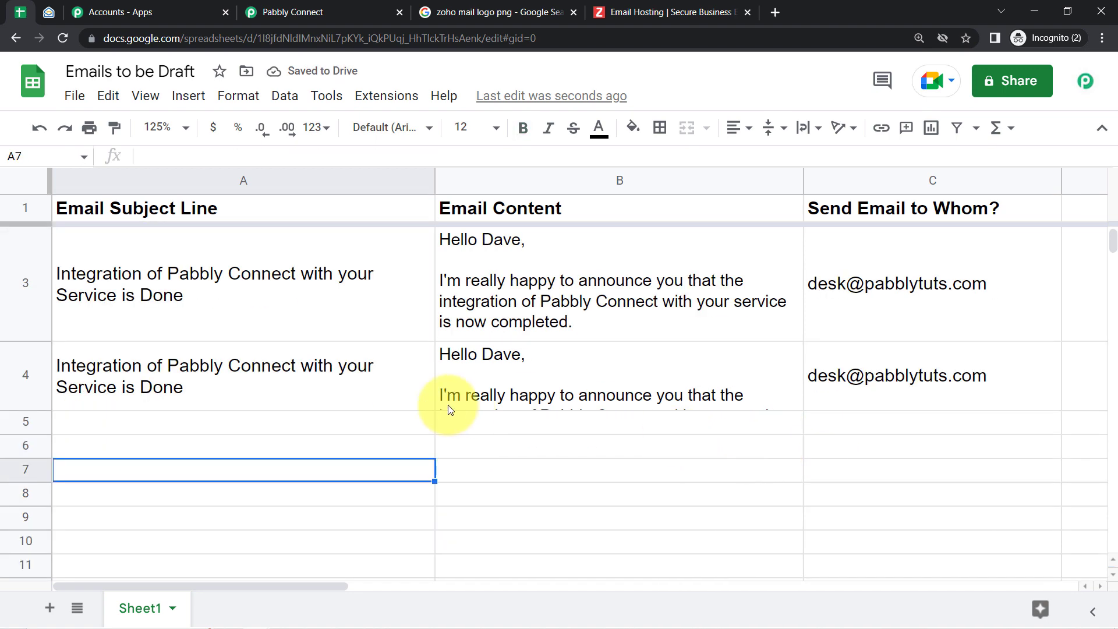
- Copy the subject "Interested in Promoting Pabbly on your Channel?" from the Notepad note into cell A5
mouse_move(228, 620)
click(336, 617)
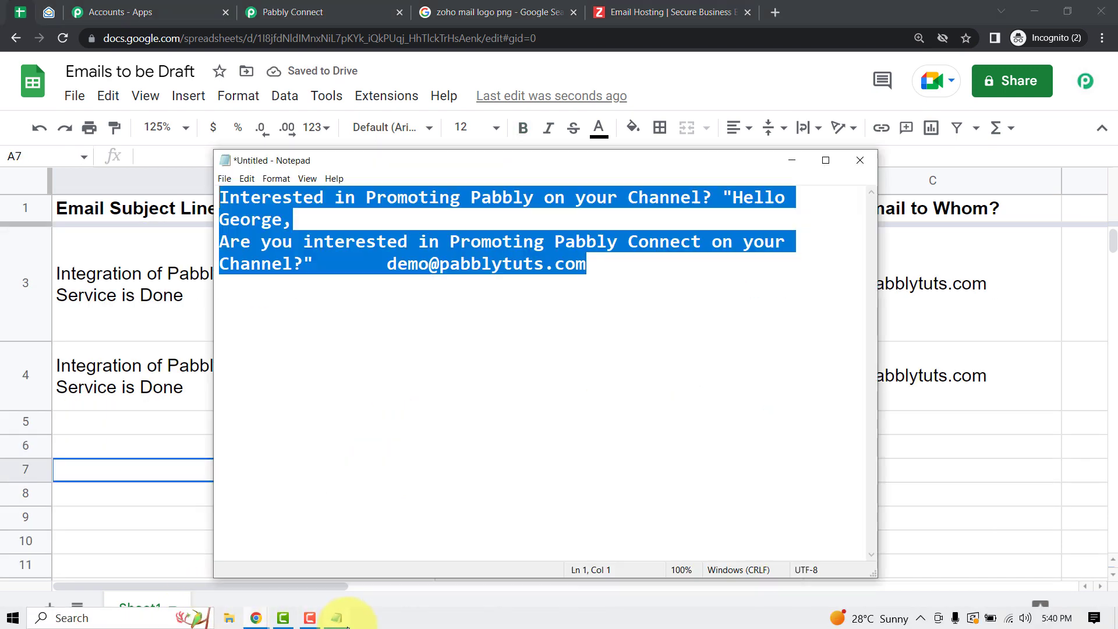
click(290, 219)
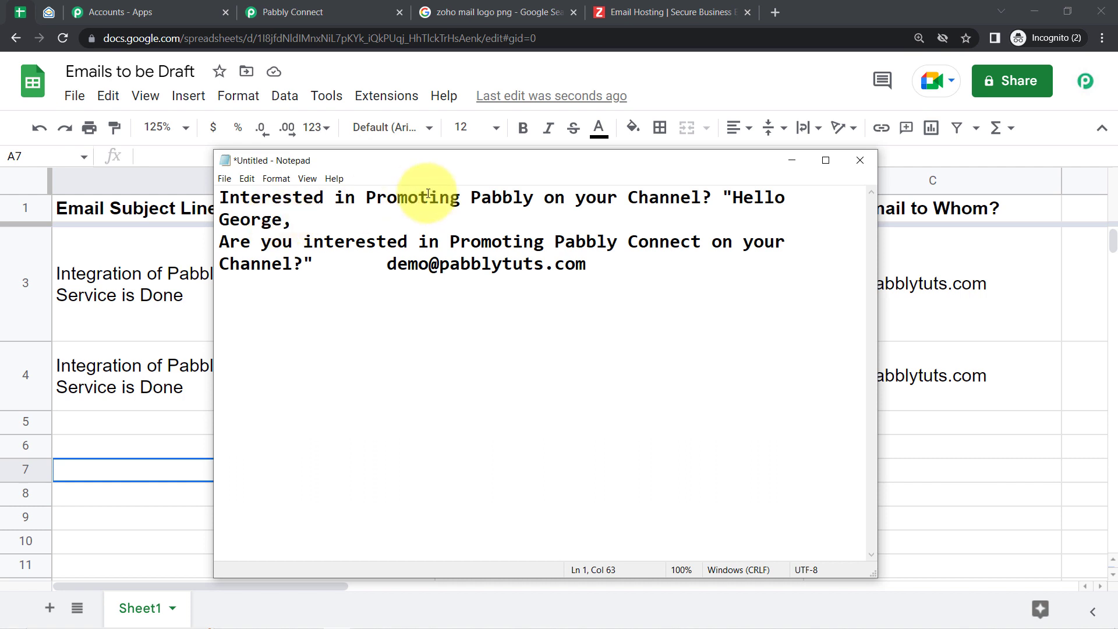
drag(720, 202, 213, 199)
key(ctrl+c)
click(118, 422)
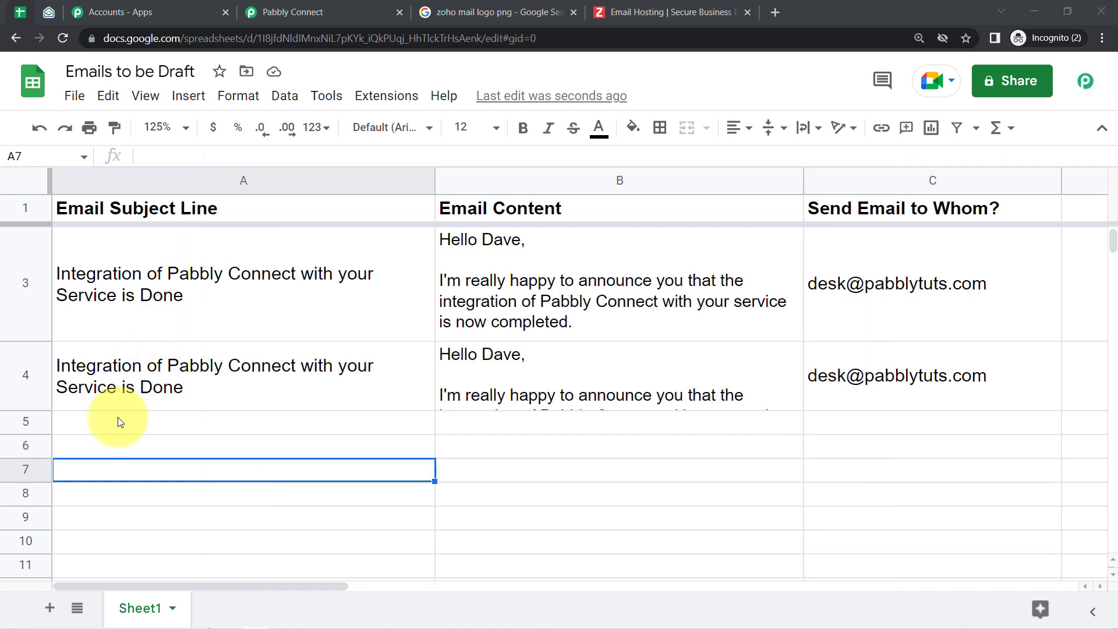
double_click(116, 423)
key(ctrl+v)
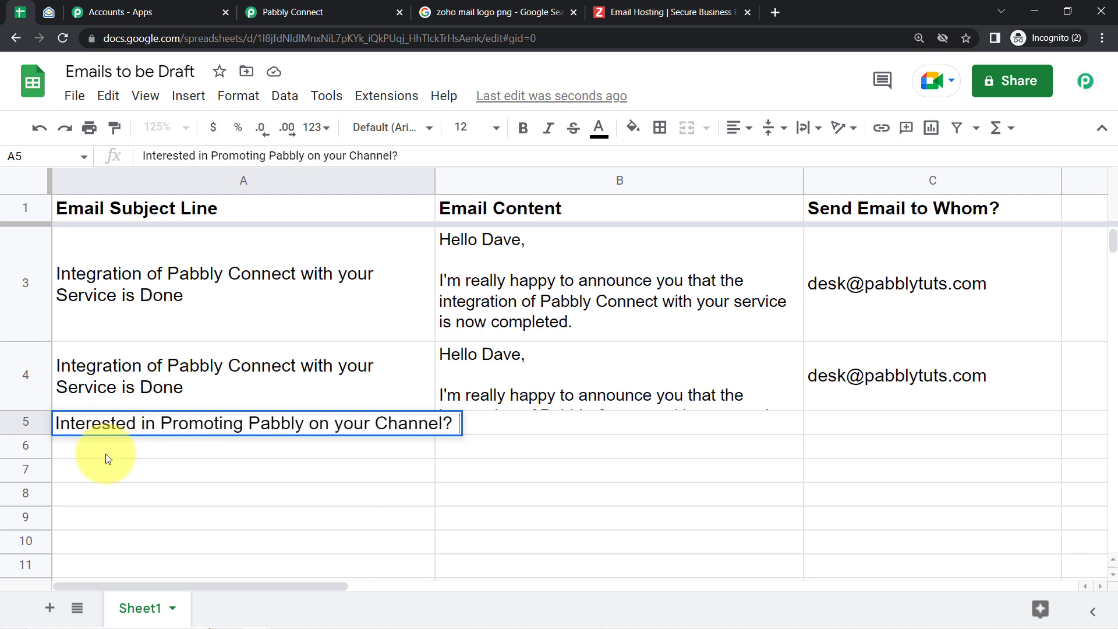
key(Return)
- Copy the greeting and the question "Are you interested in Promoting Pabbly Connect on your Channel?" from Notepad into B5, without the quotation marks
mouse_move(260, 608)
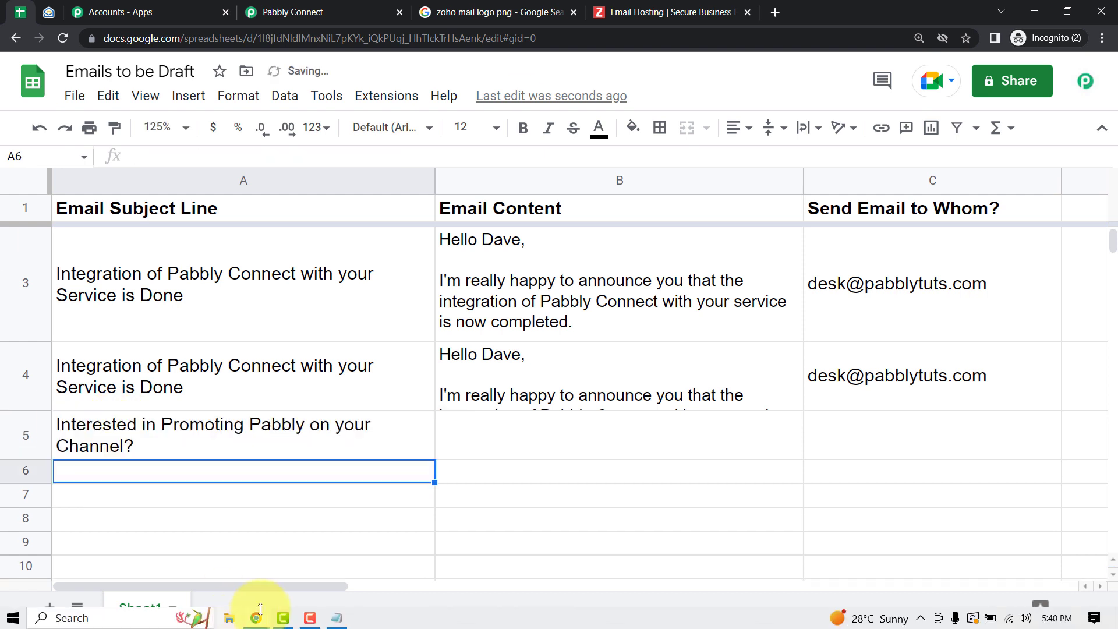
click(336, 618)
click(717, 292)
drag(736, 195, 308, 263)
key(ctrl+c)
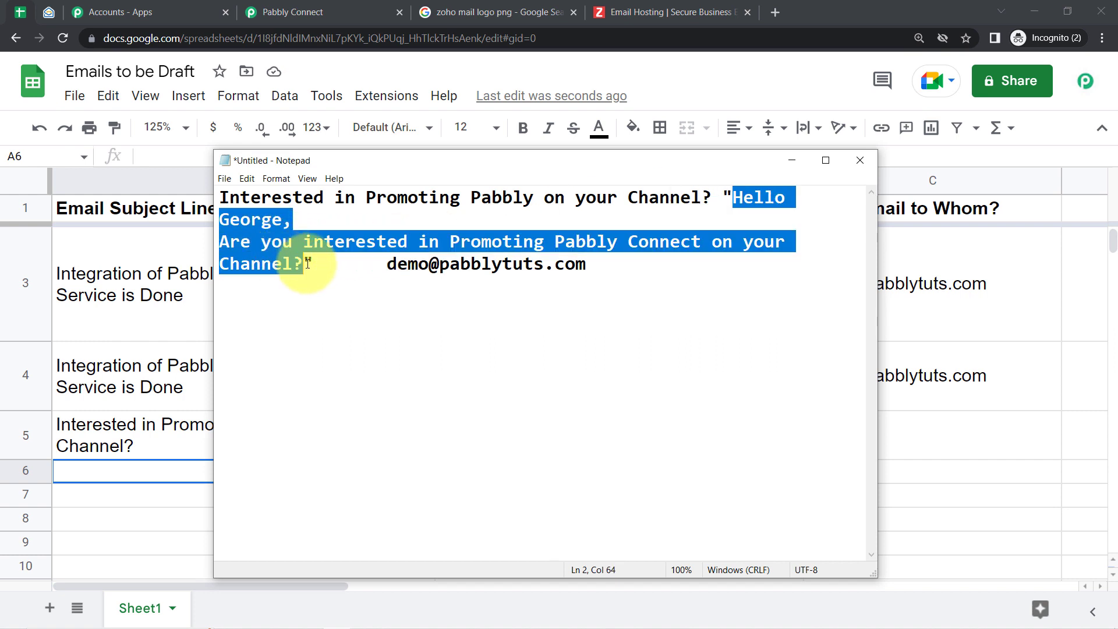
click(294, 485)
double_click(515, 439)
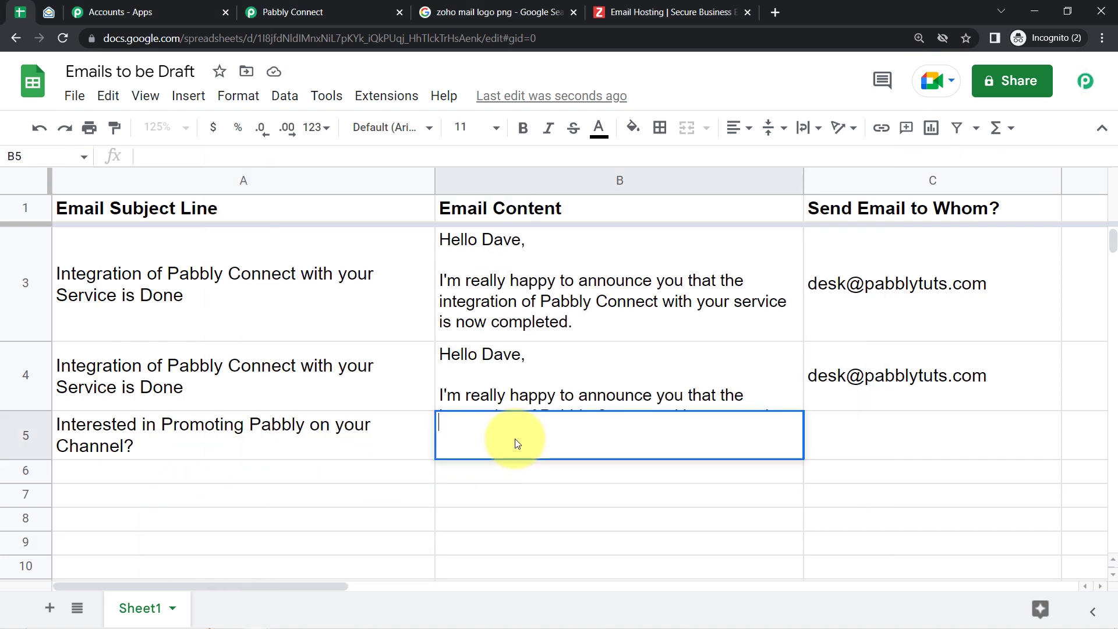
key(ctrl+v)
click(367, 540)
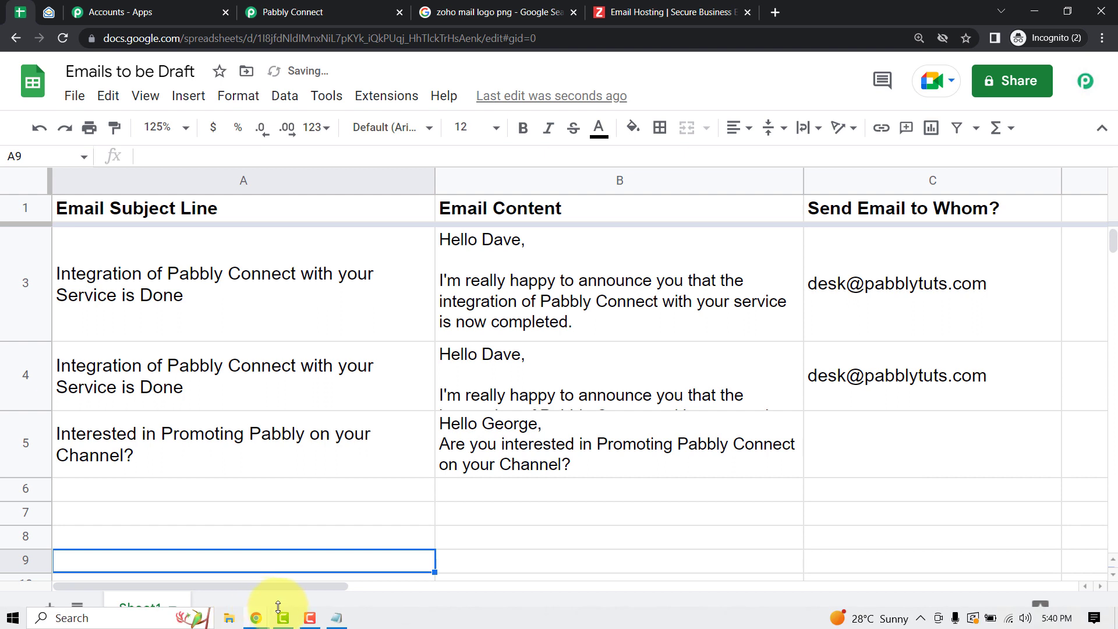
- Copy the recipient's e-mail address from the Notepad note into cell C5
click(336, 618)
click(349, 242)
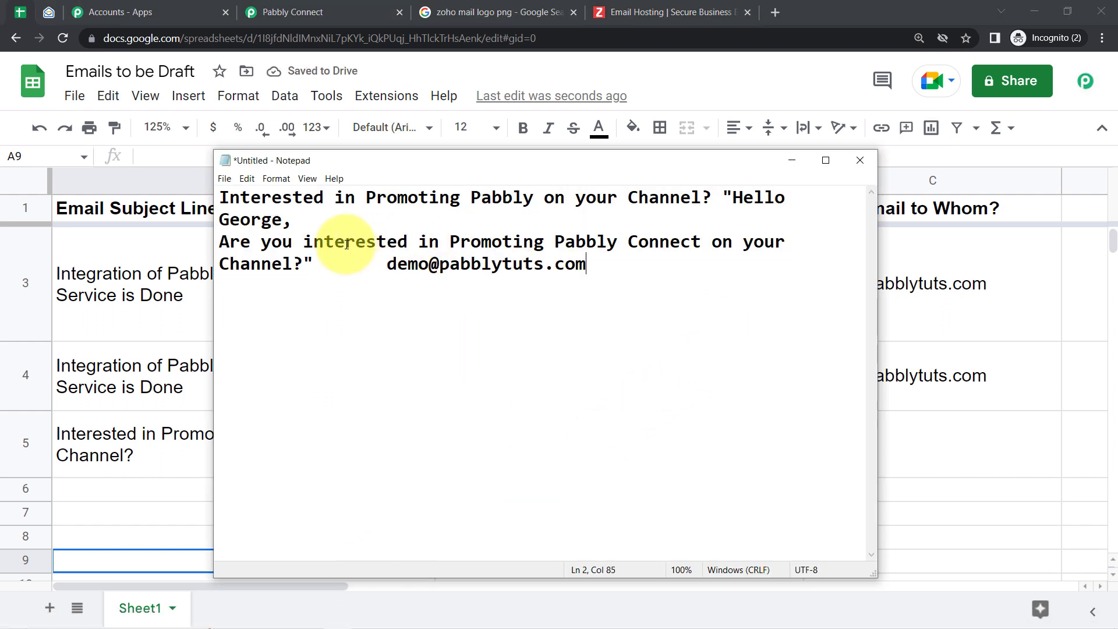
drag(387, 267, 608, 269)
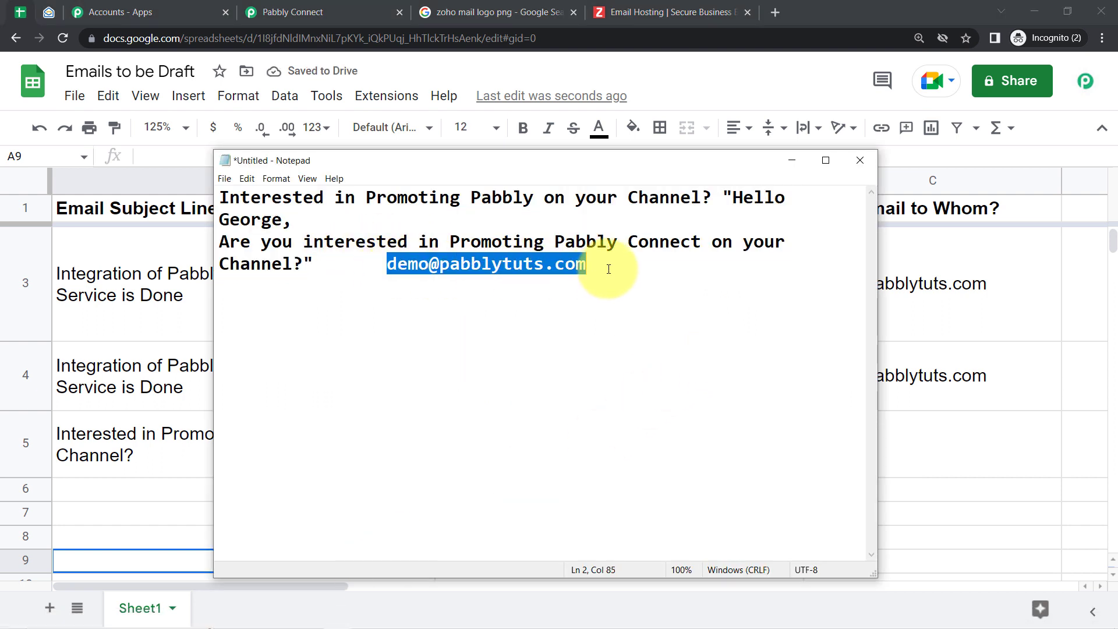
key(ctrl+c)
double_click(912, 440)
key(ctrl+v)
click(669, 489)
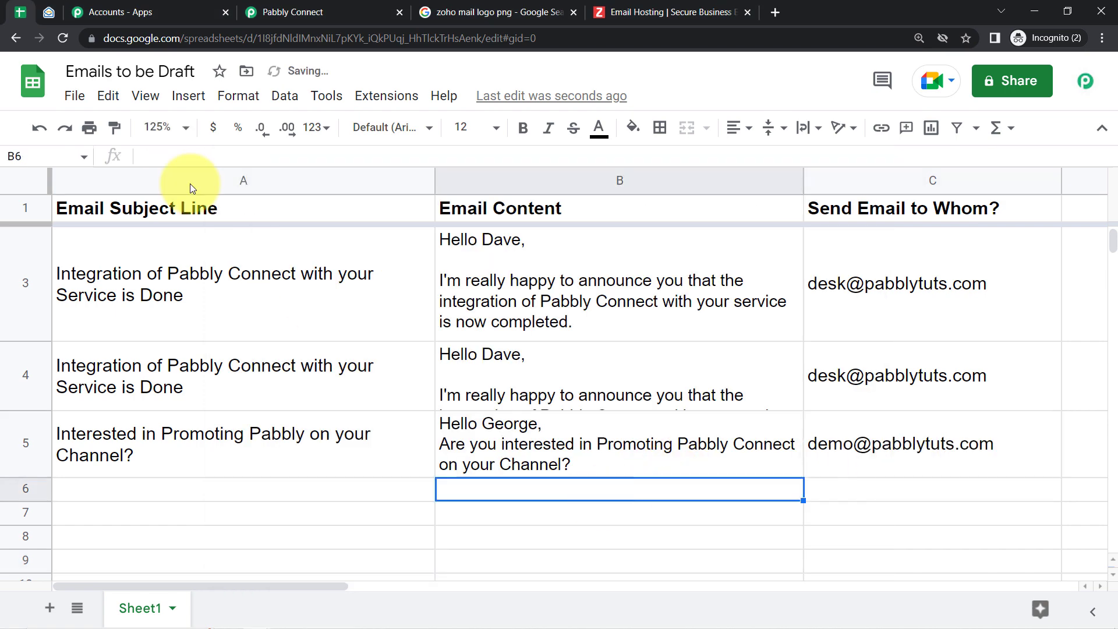
click(384, 96)
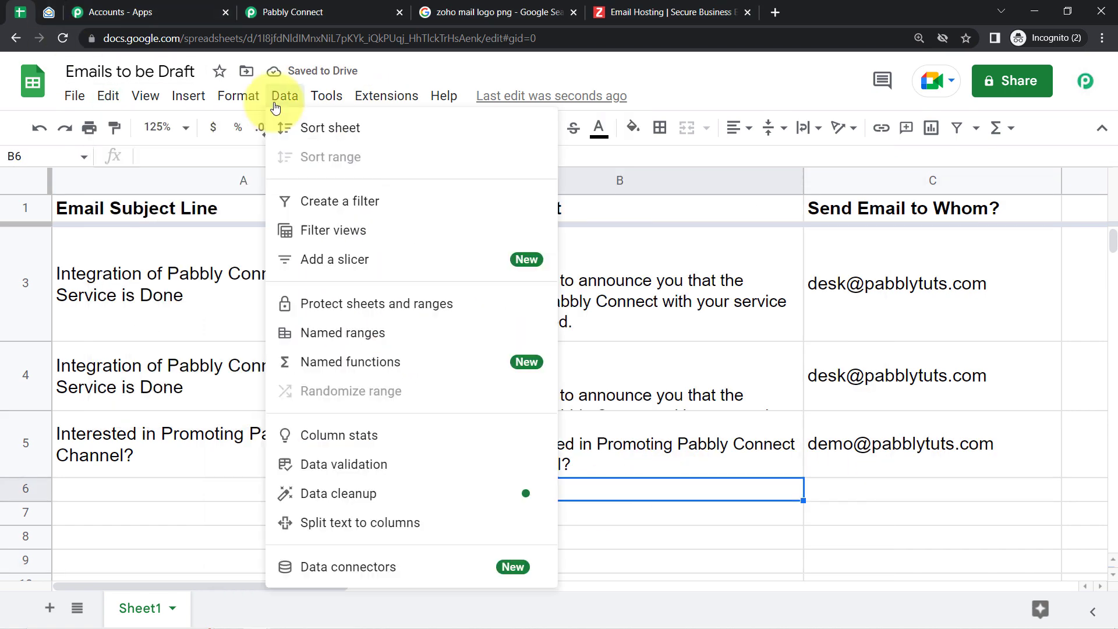
mouse_move(390, 109)
mouse_move(632, 343)
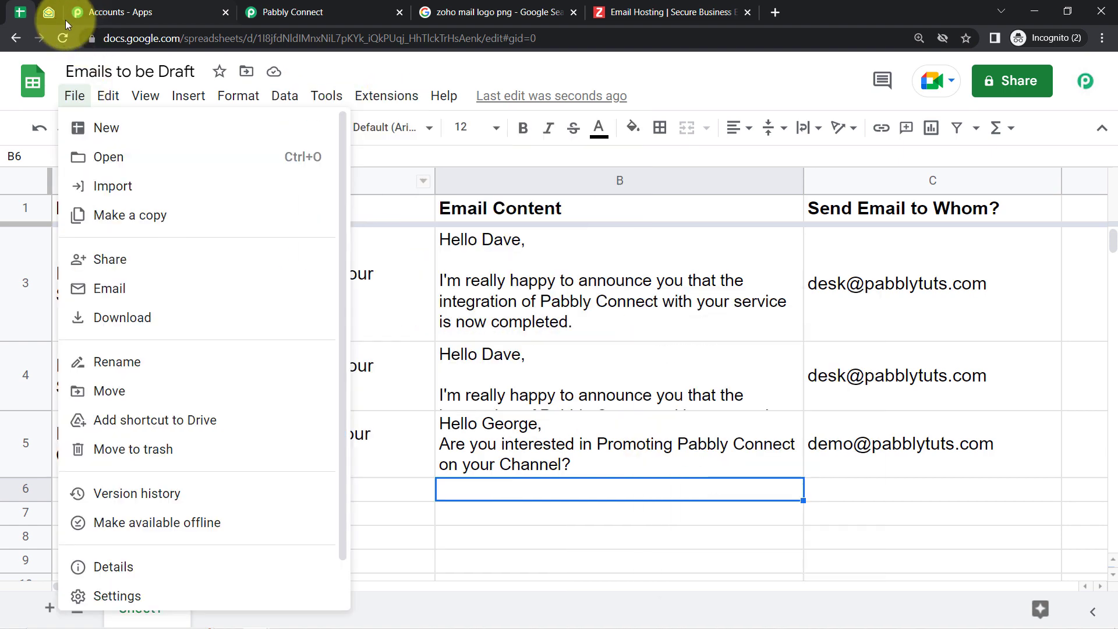
- In Zoho Mail, open the Drafts folder and permanently delete all of its drafts
click(51, 14)
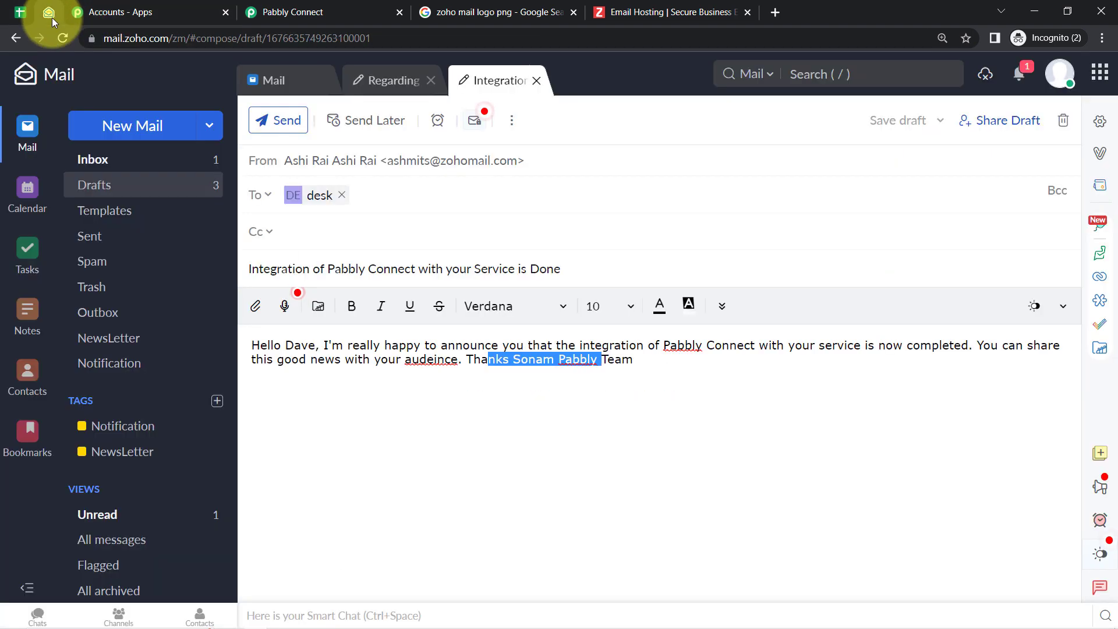
click(143, 186)
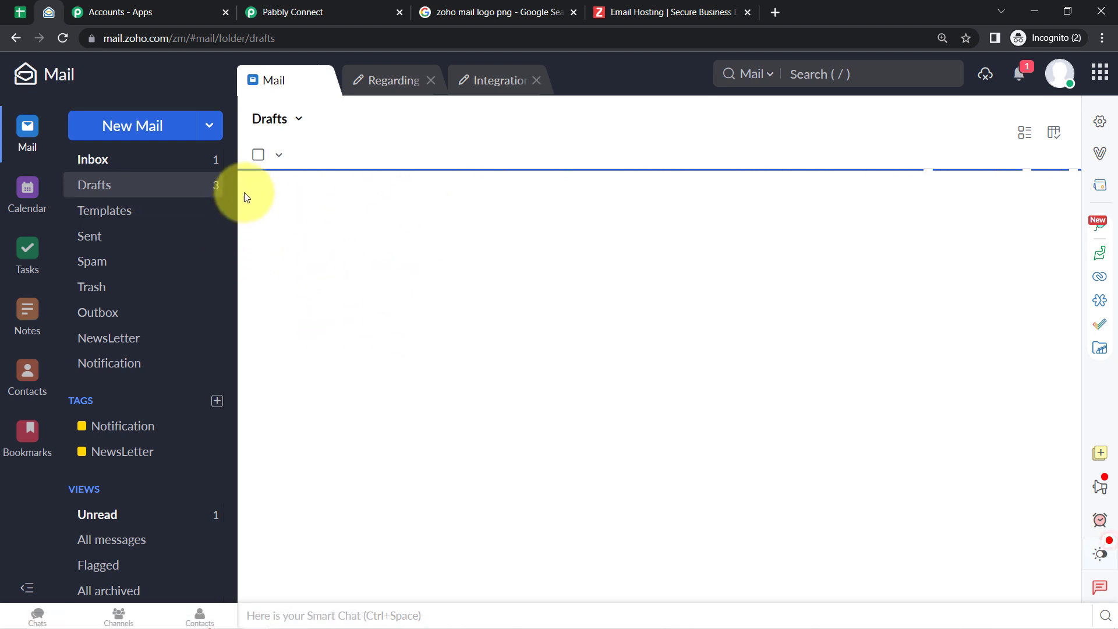
click(145, 185)
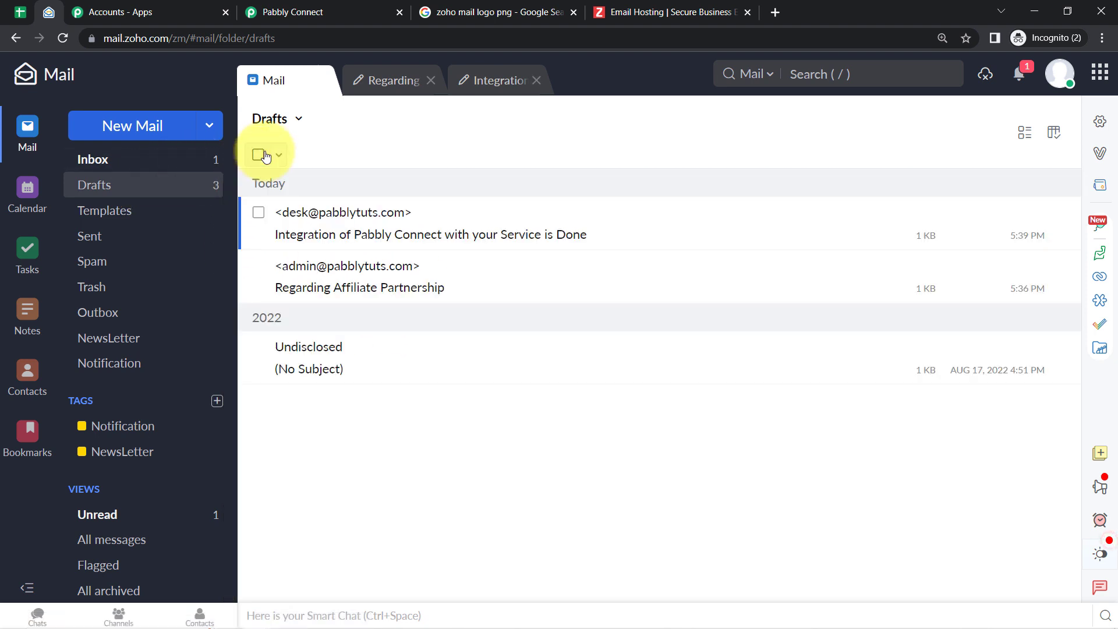
click(434, 156)
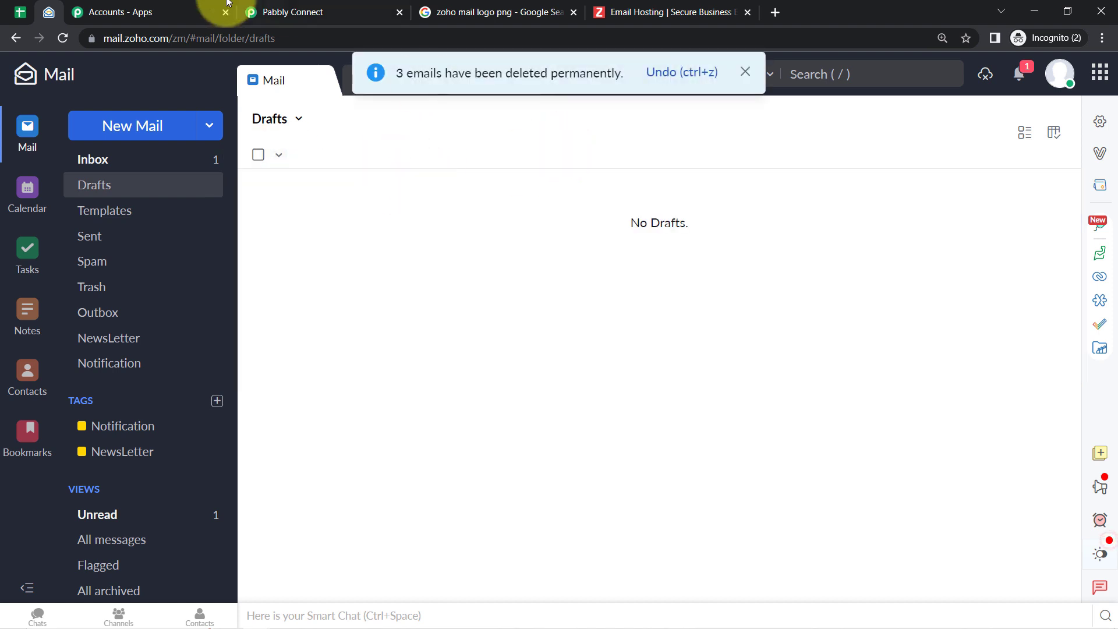
- Send all spreadsheet rows with Pabbly Connect Webhooks' Send All Data and check Zoho Mail's Drafts folder
click(19, 10)
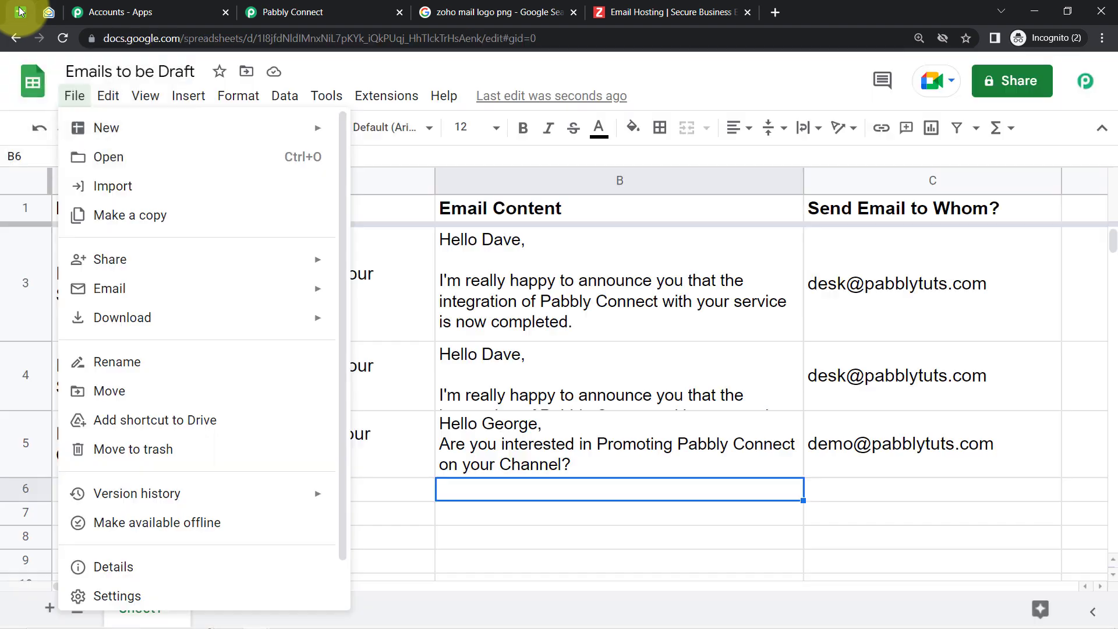
click(375, 97)
mouse_move(532, 331)
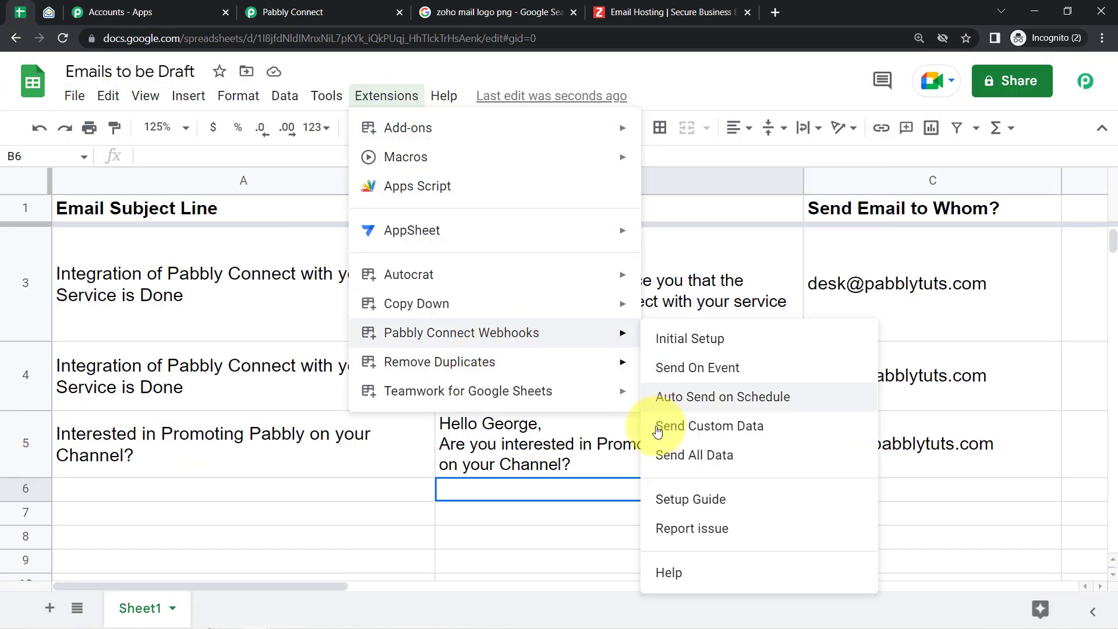
click(669, 457)
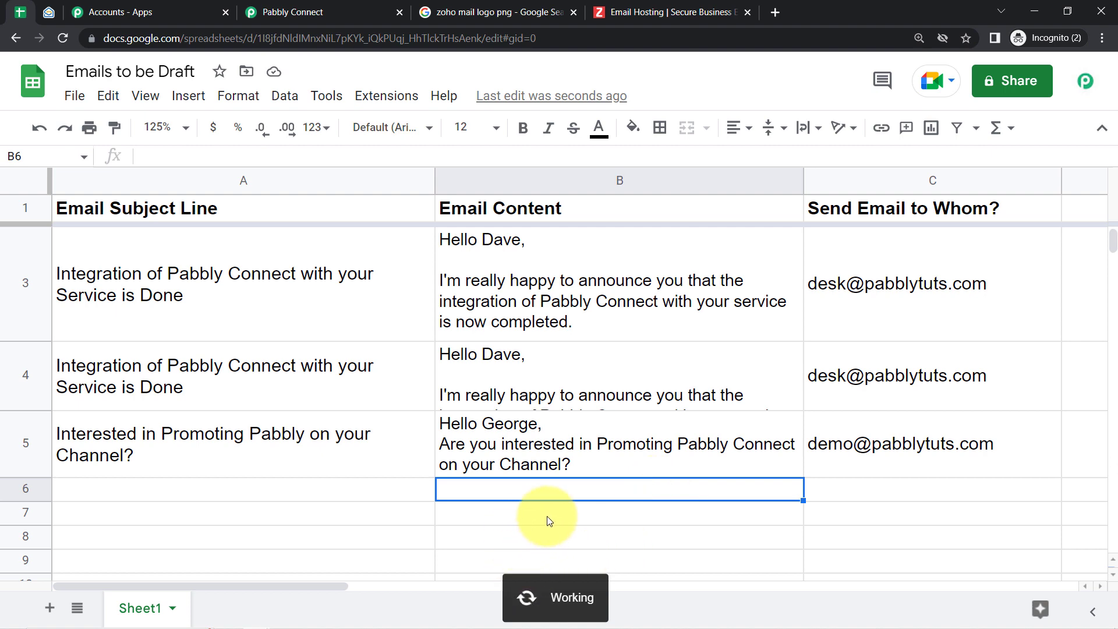
click(49, 12)
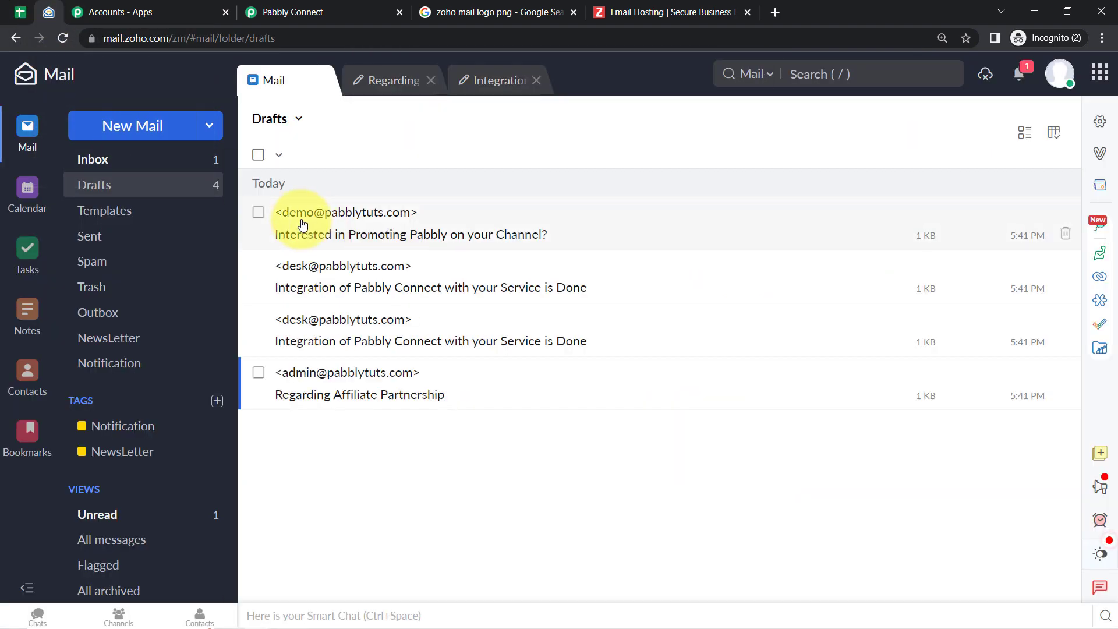